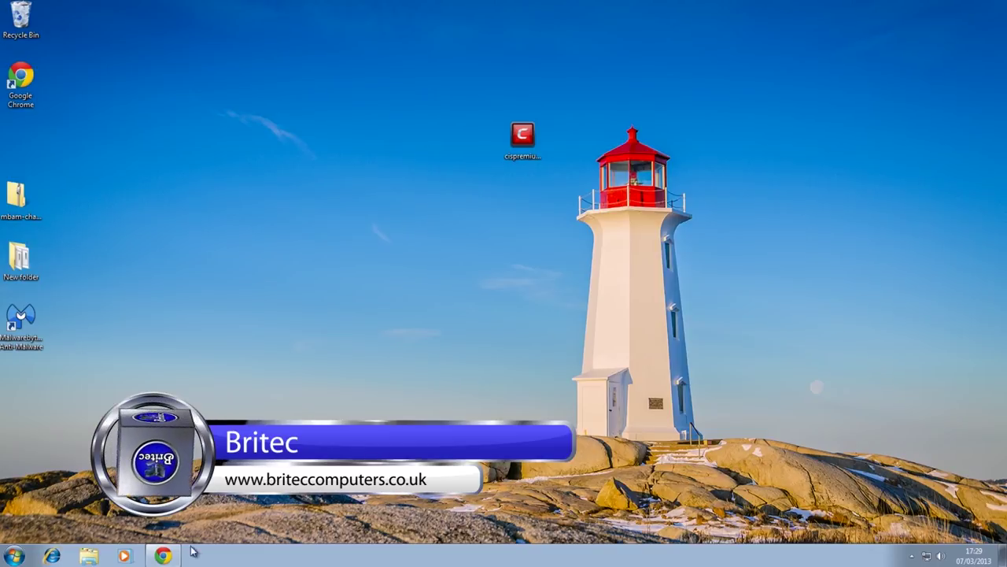
Switch to Google Chrome and look through the Home & Home Office products on Comodo's free products page.
click(163, 555)
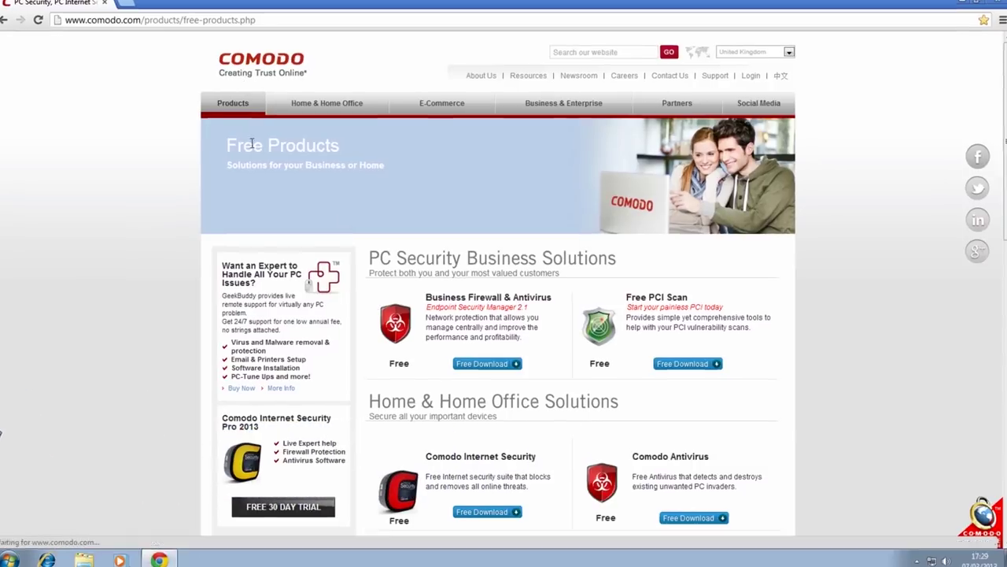
scroll(504, 315, down, 5)
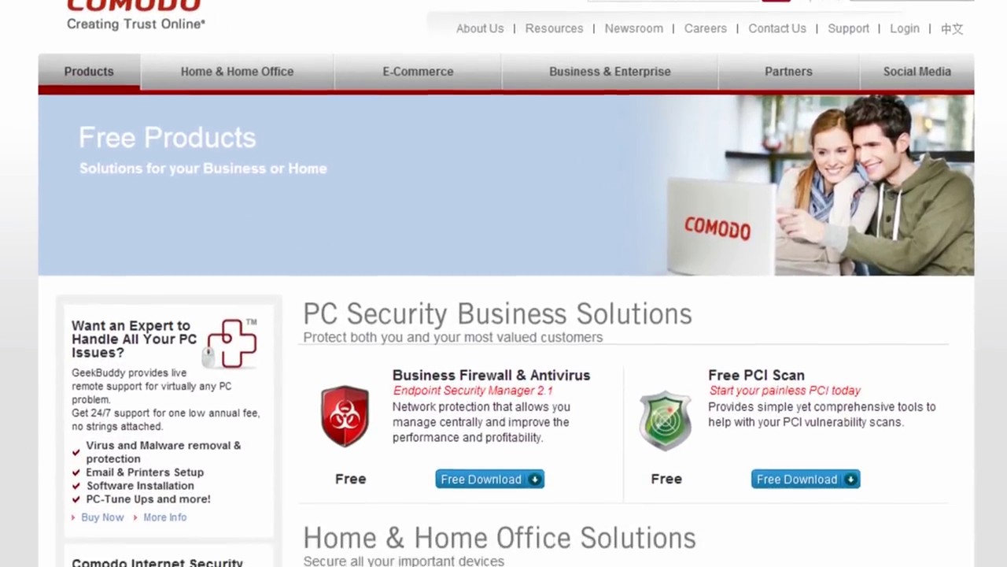
scroll(503, 315, down, 1)
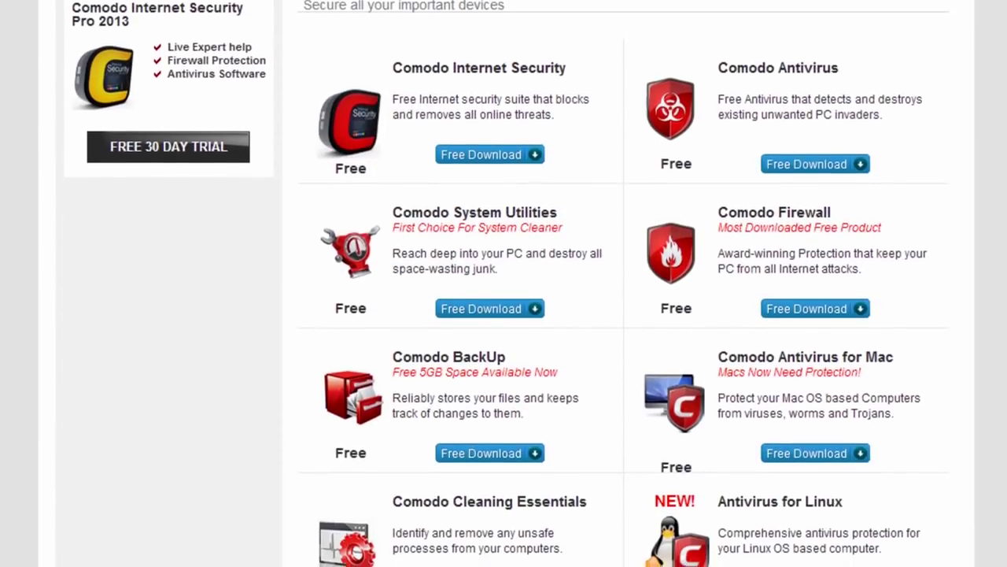
scroll(504, 315, up, 1)
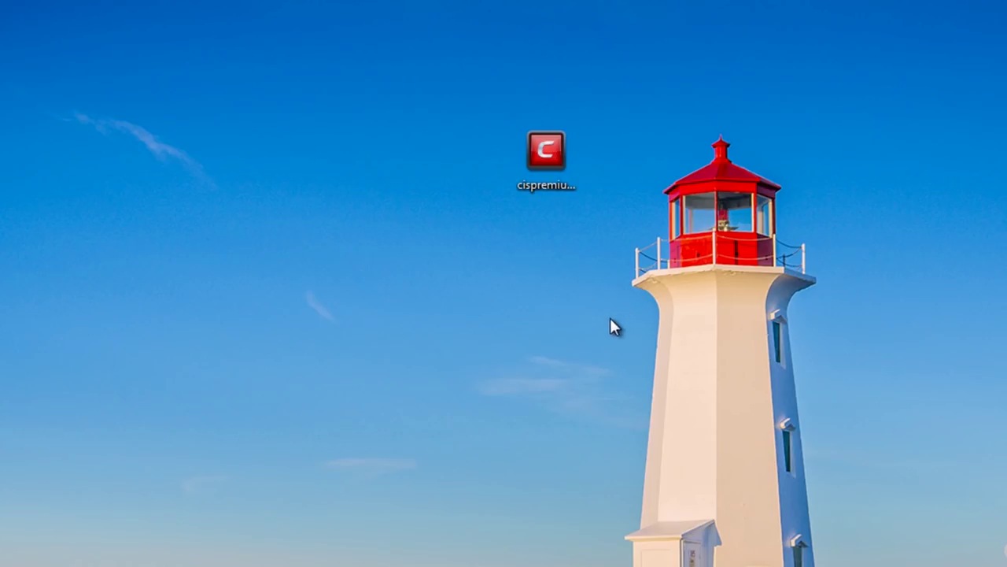
Run cispremium_installer.exe from the desktop and accept English (United States) as the installer language.
double_click(546, 151)
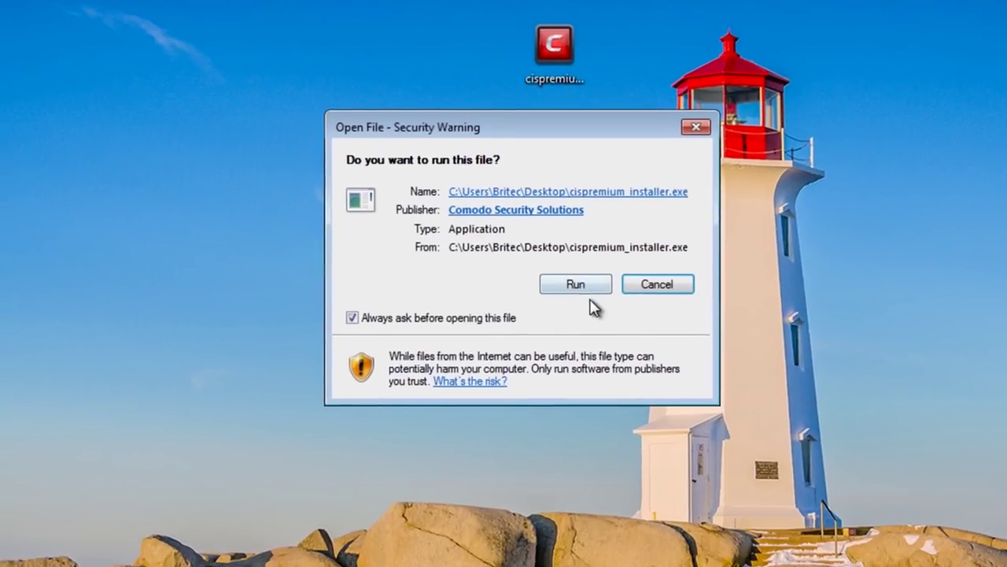
click(571, 364)
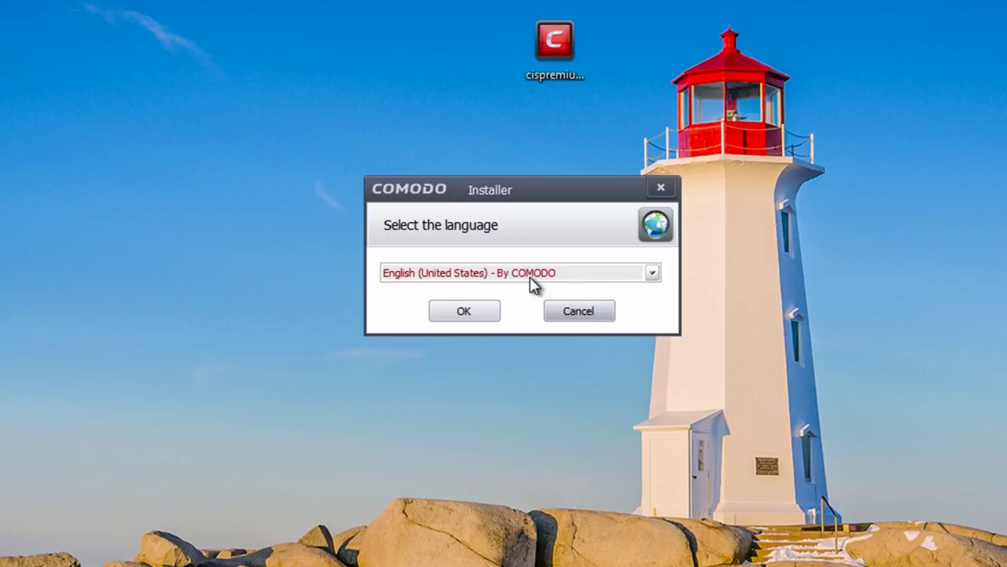
click(462, 312)
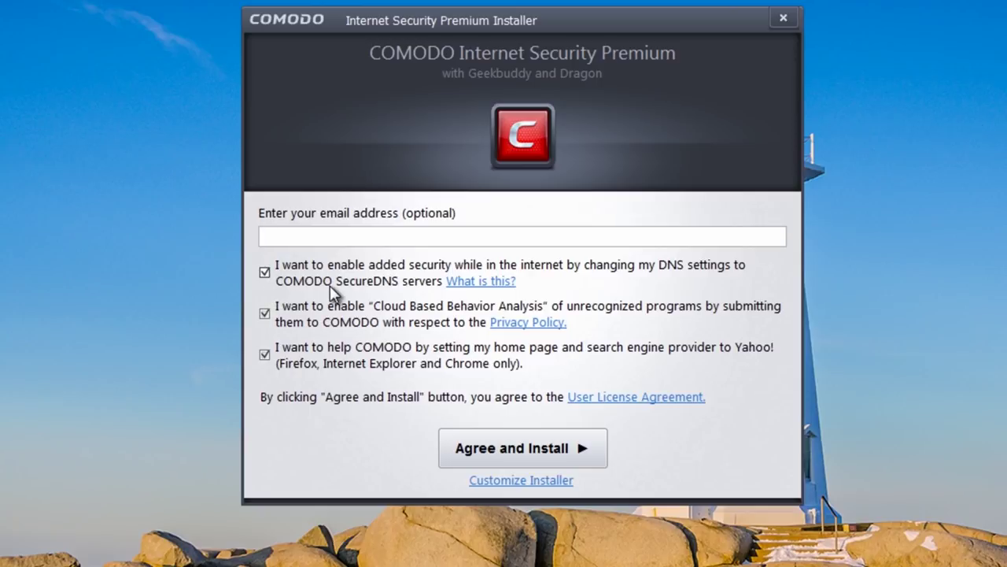
Decline the Yahoo! home page and search engine option and exclude COMODO GeekBuddy from the components to install.
mouse_move(339, 289)
click(272, 351)
click(530, 483)
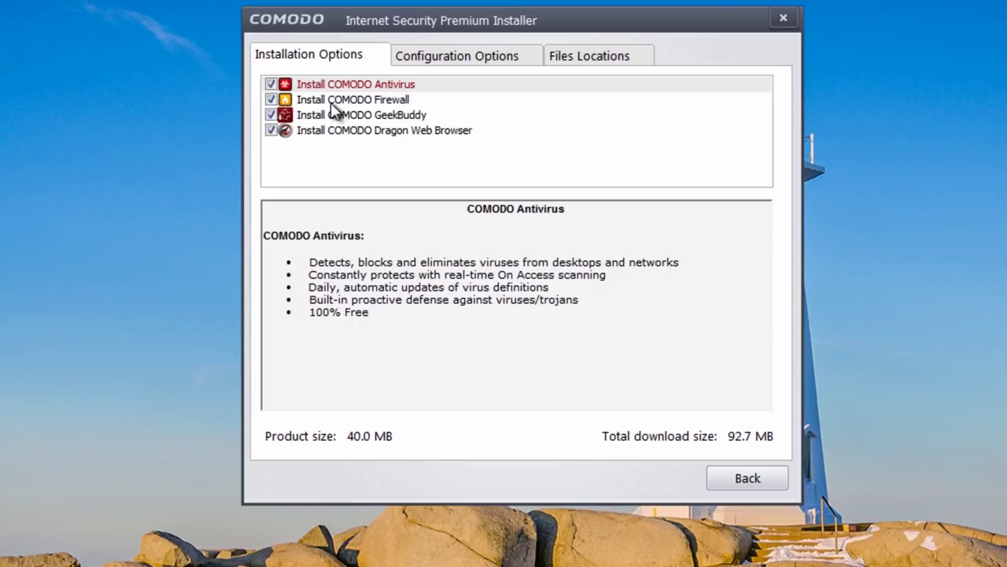
click(272, 114)
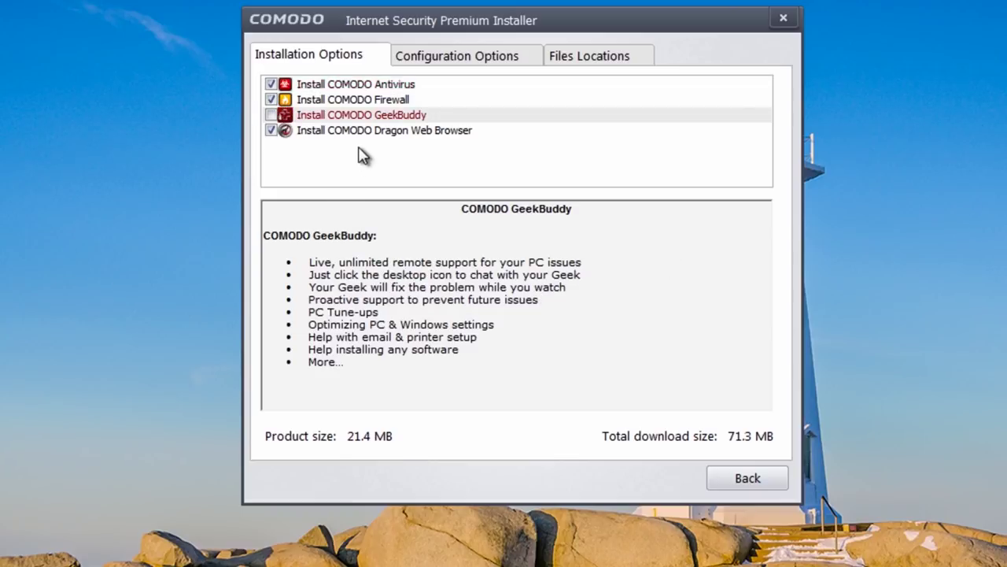
Review the configuration options and installation path, keep them as they are, and agree to start the installation.
click(453, 59)
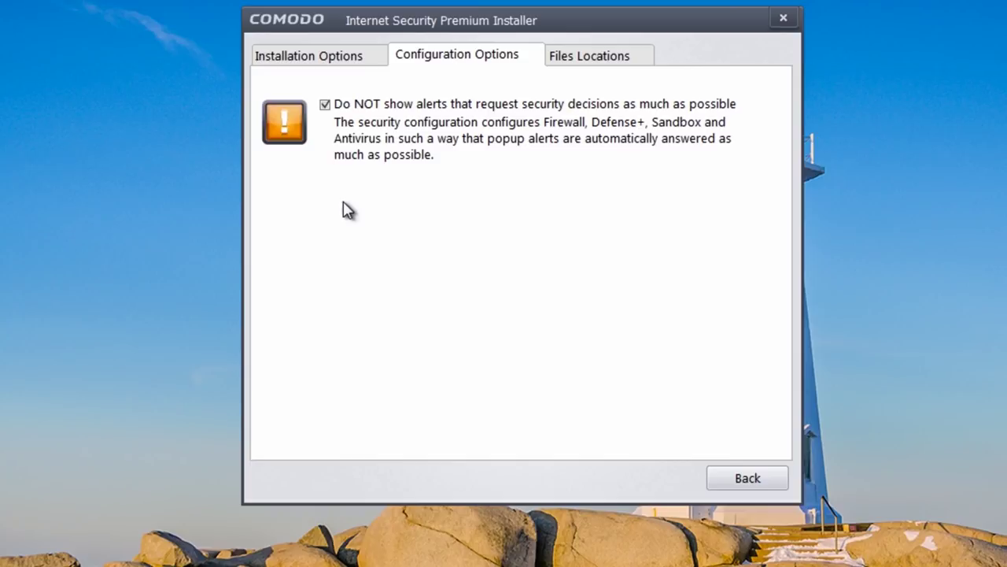
click(561, 66)
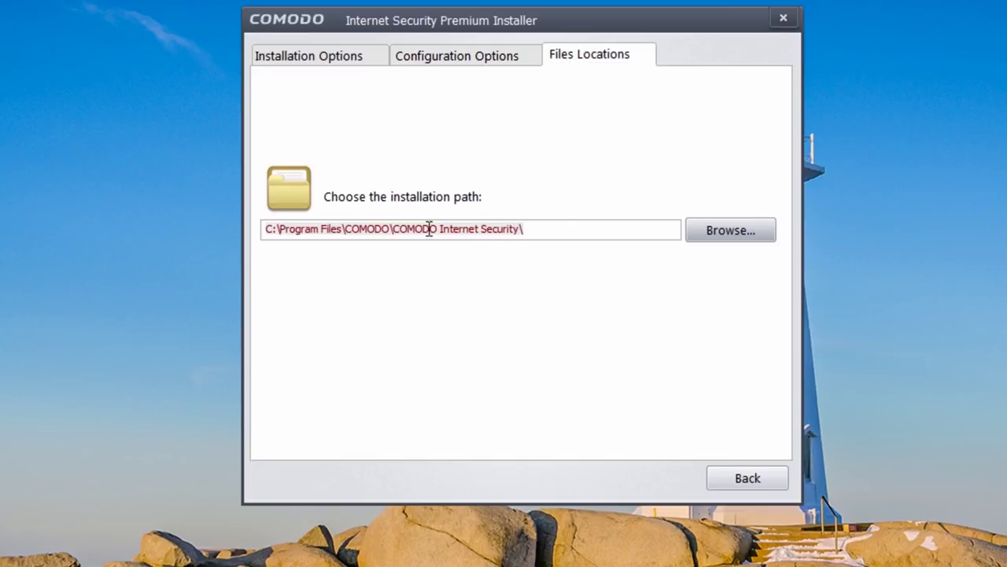
click(290, 56)
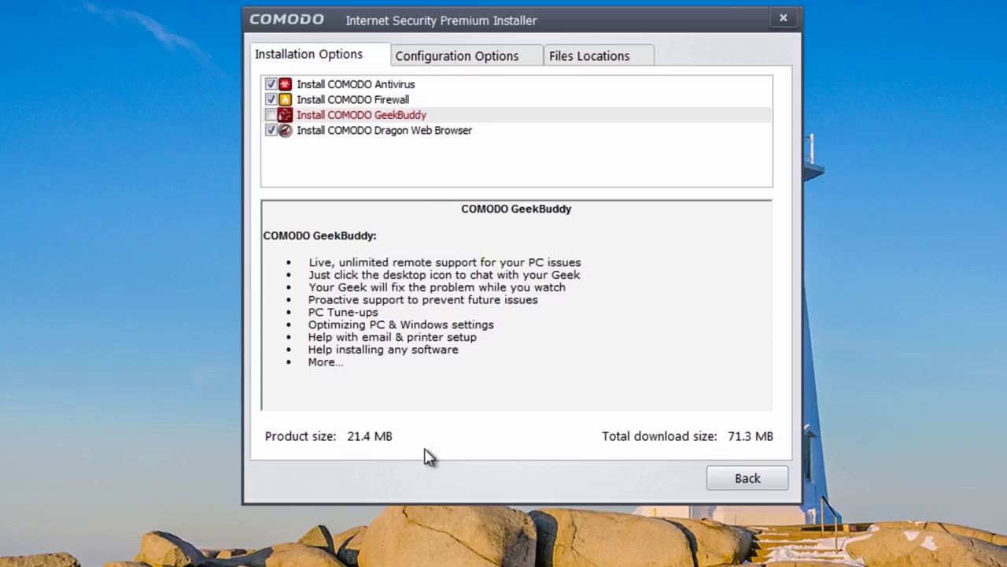
click(723, 477)
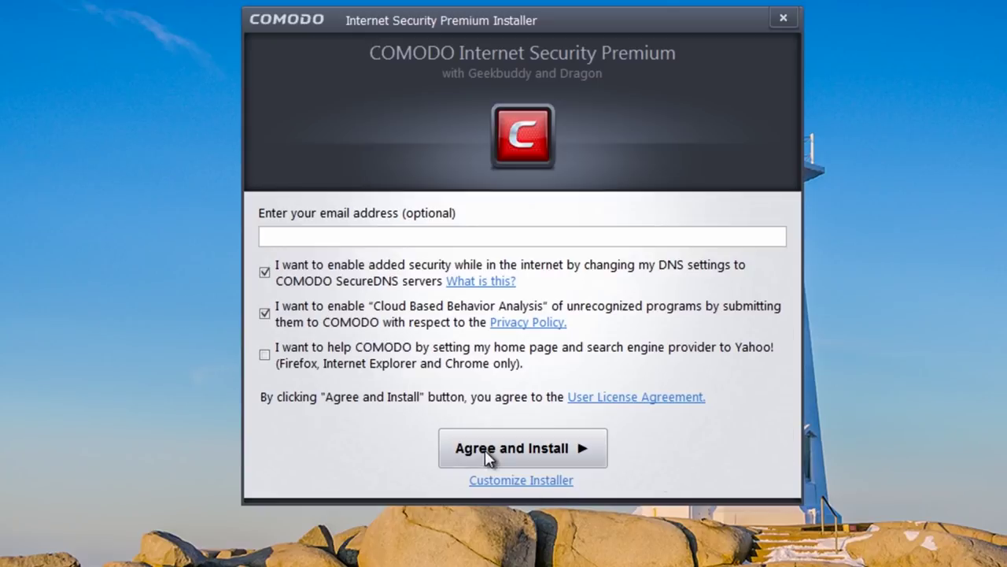
click(515, 455)
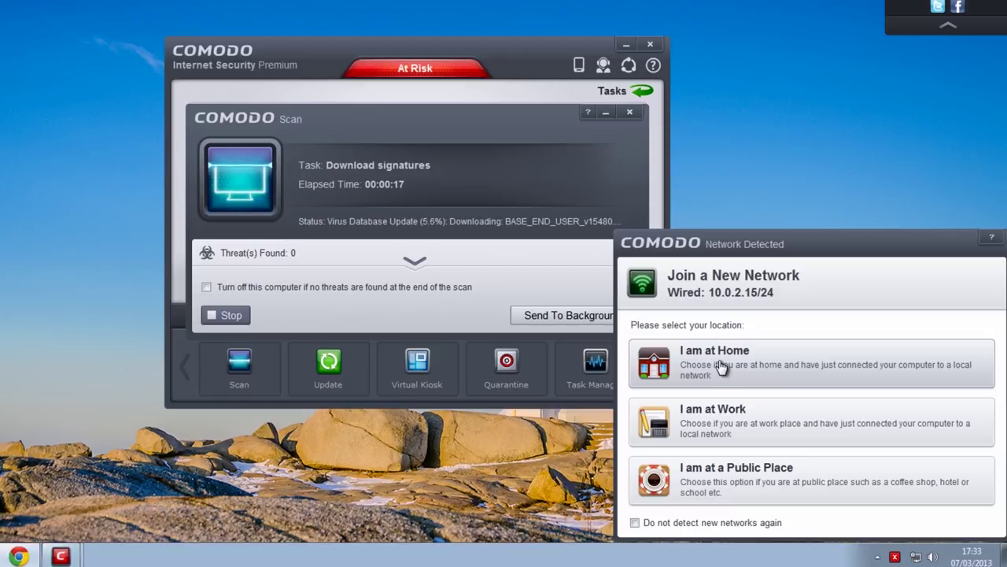
Set the detected network's location to Home and send the initial signature download and scan to the background.
click(693, 367)
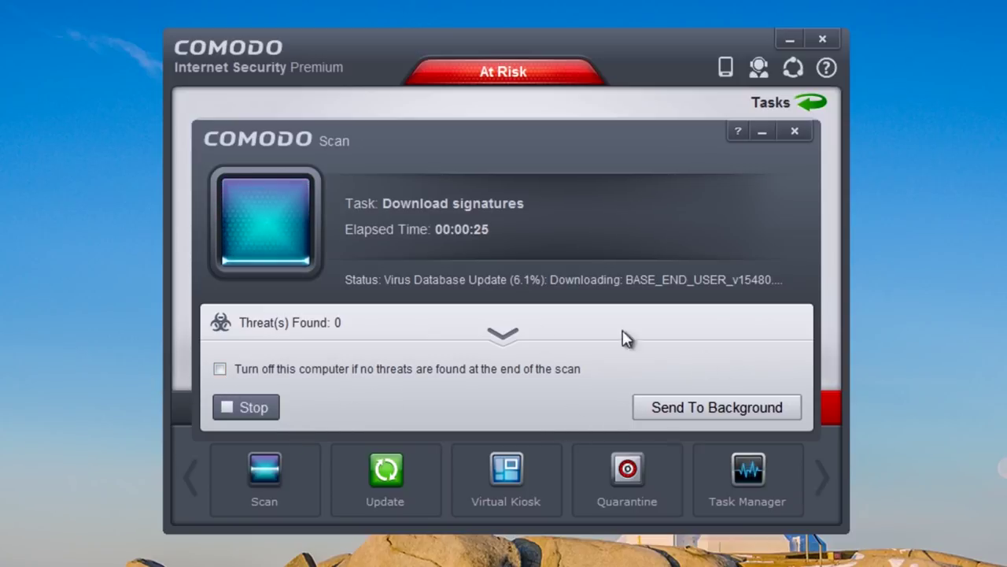
click(684, 409)
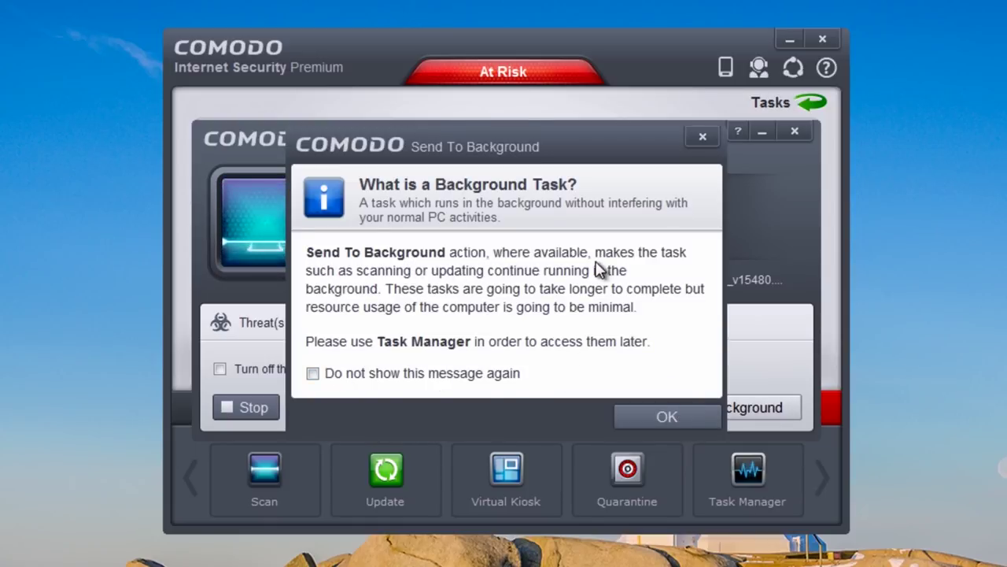
click(657, 423)
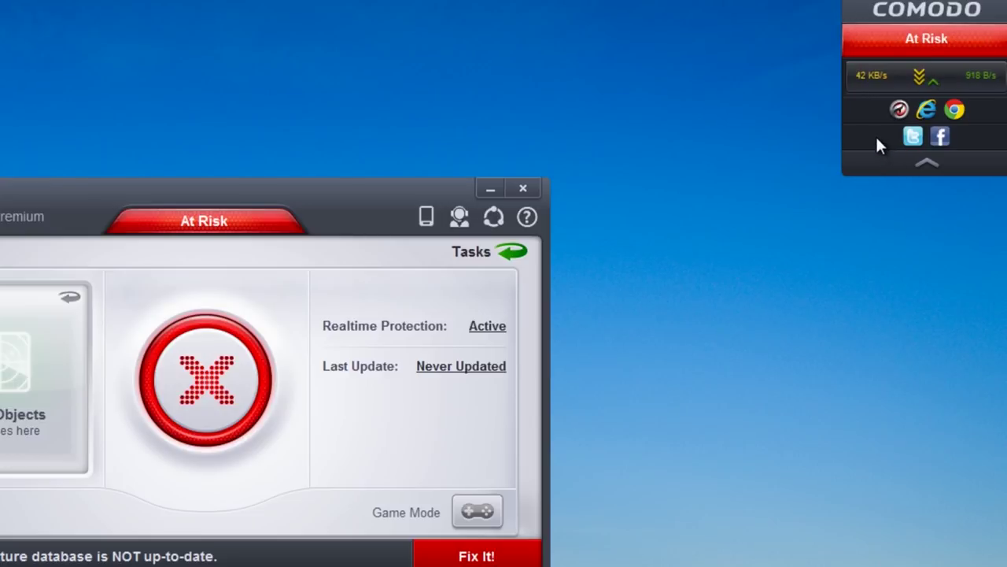
Hide the Connect Pane and show the Status Pane in the COMODO desktop widget.
right_click(876, 137)
mouse_move(892, 110)
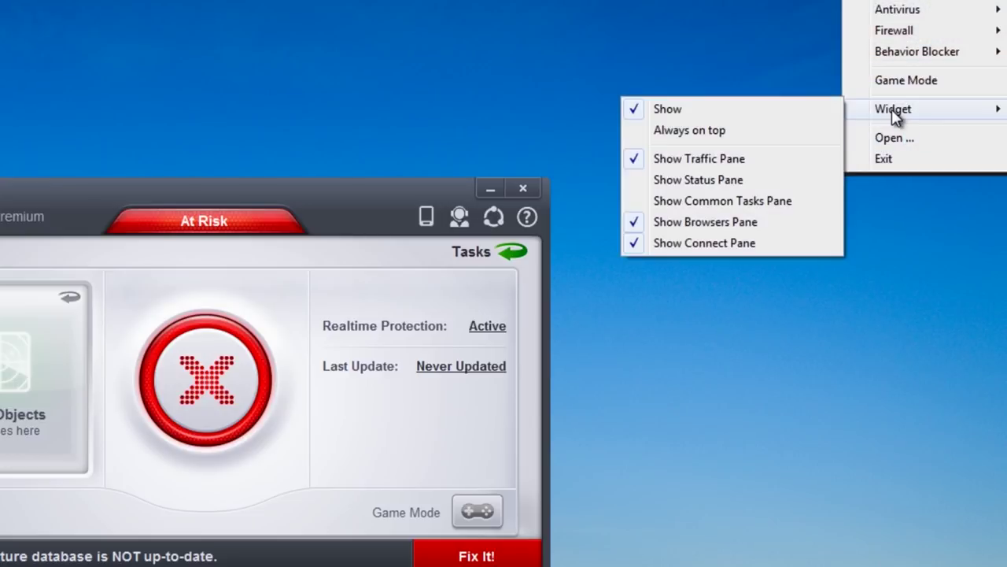
click(636, 245)
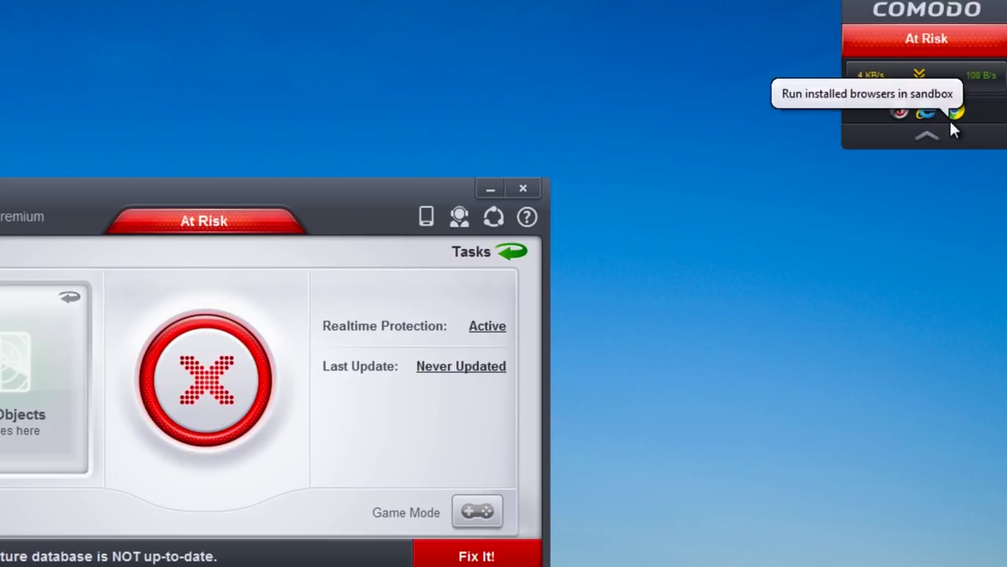
right_click(863, 113)
mouse_move(883, 109)
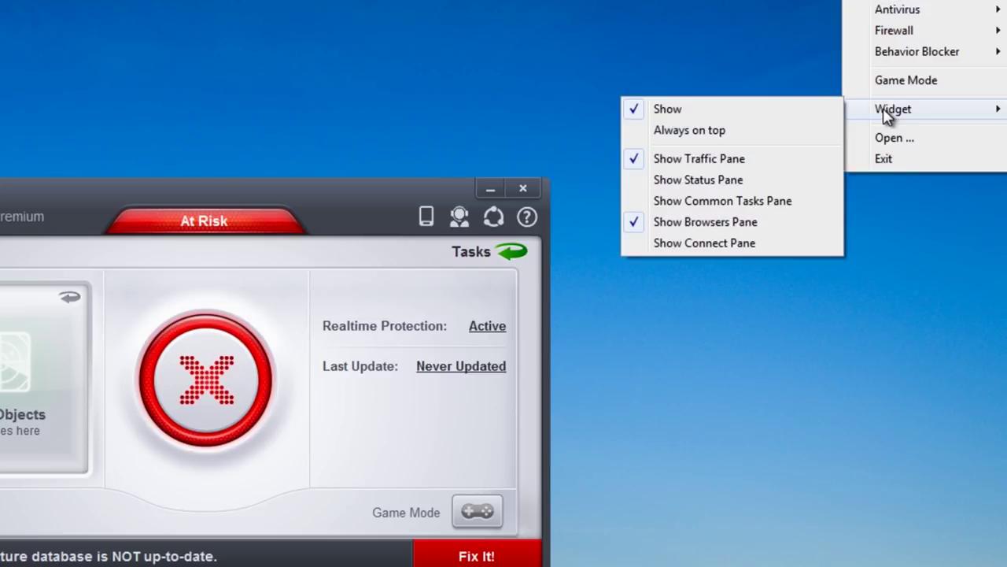
click(690, 180)
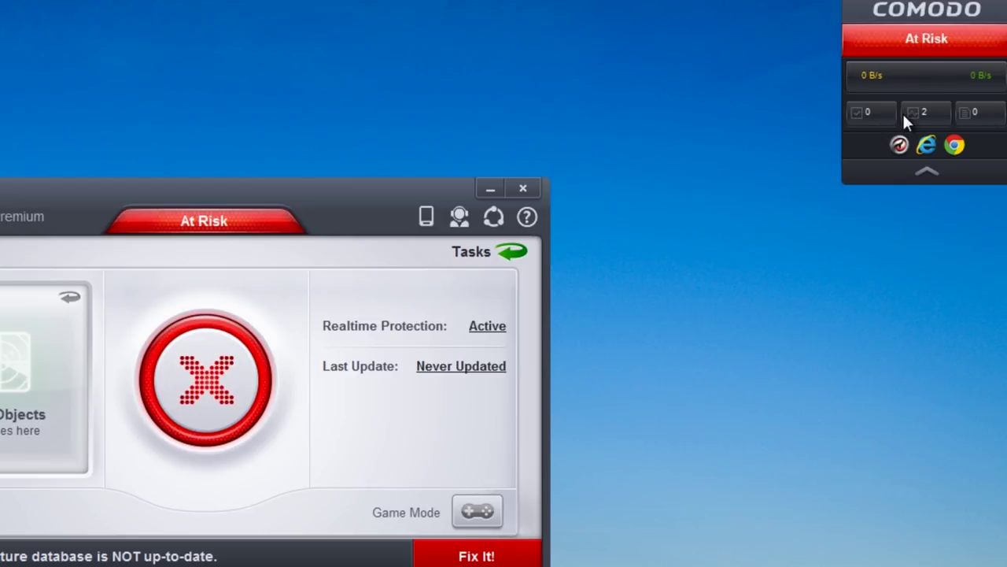
View the running tasks and the Unrecognized Files list from the widget's status counters, closing each window after viewing.
mouse_move(856, 115)
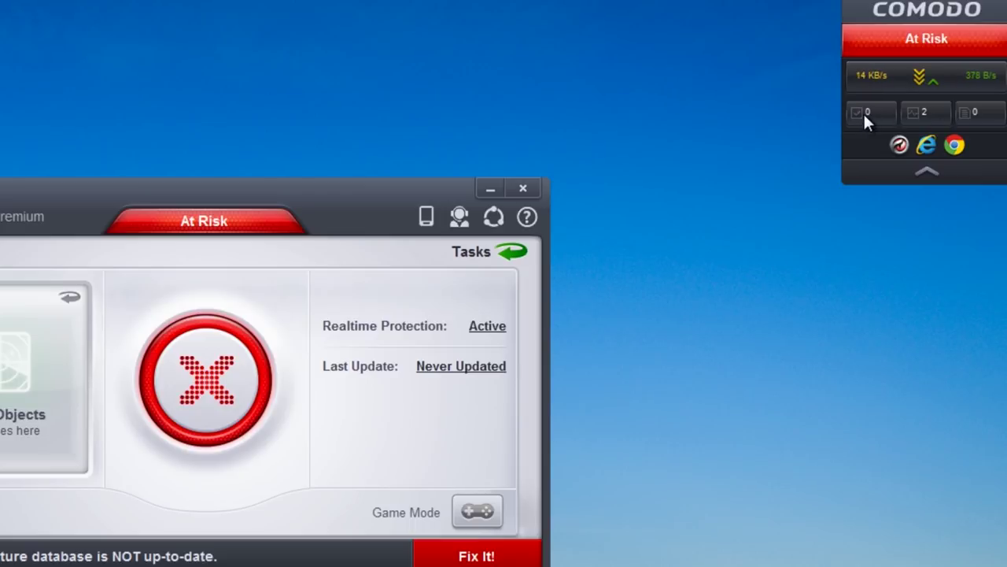
click(926, 118)
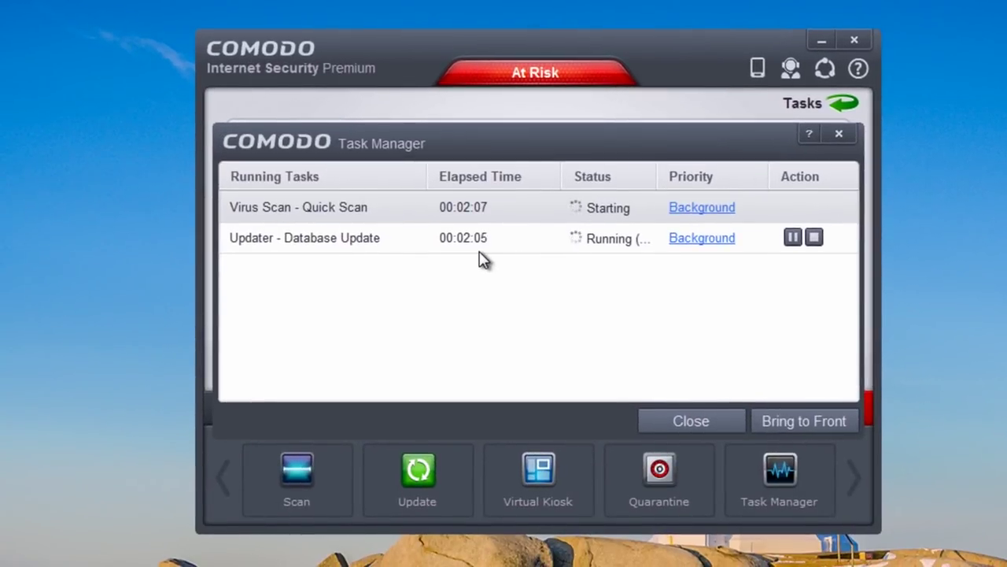
click(833, 138)
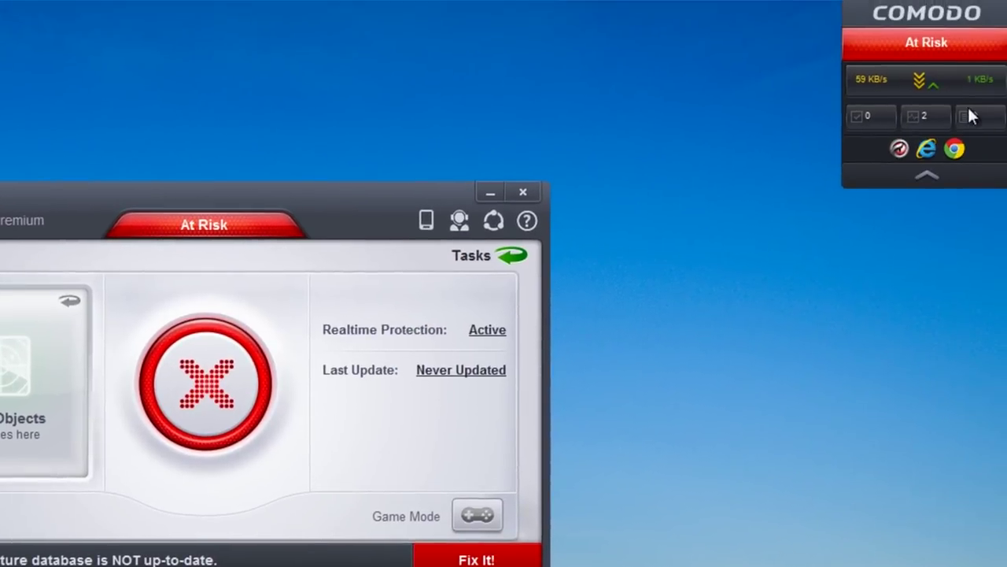
click(974, 118)
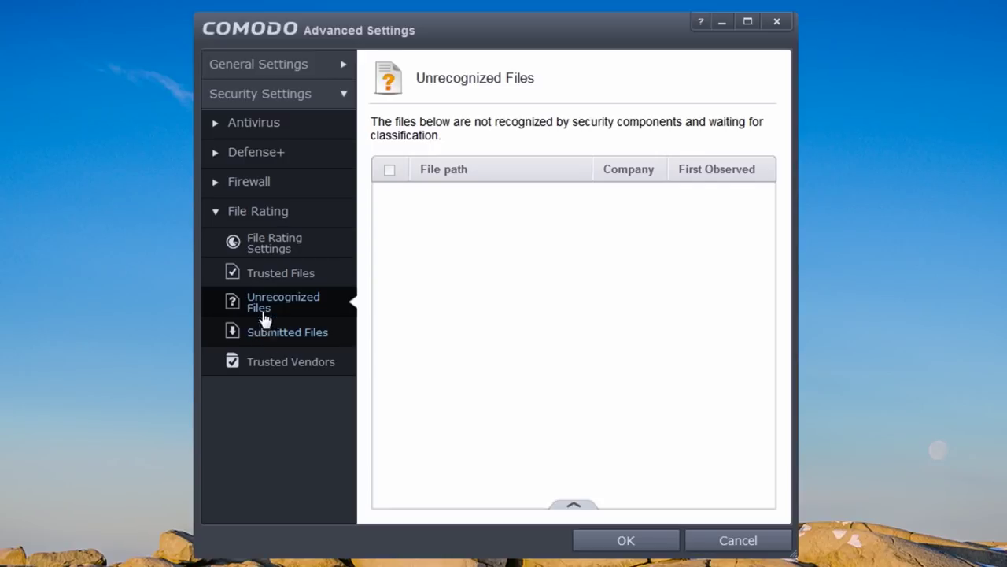
click(777, 22)
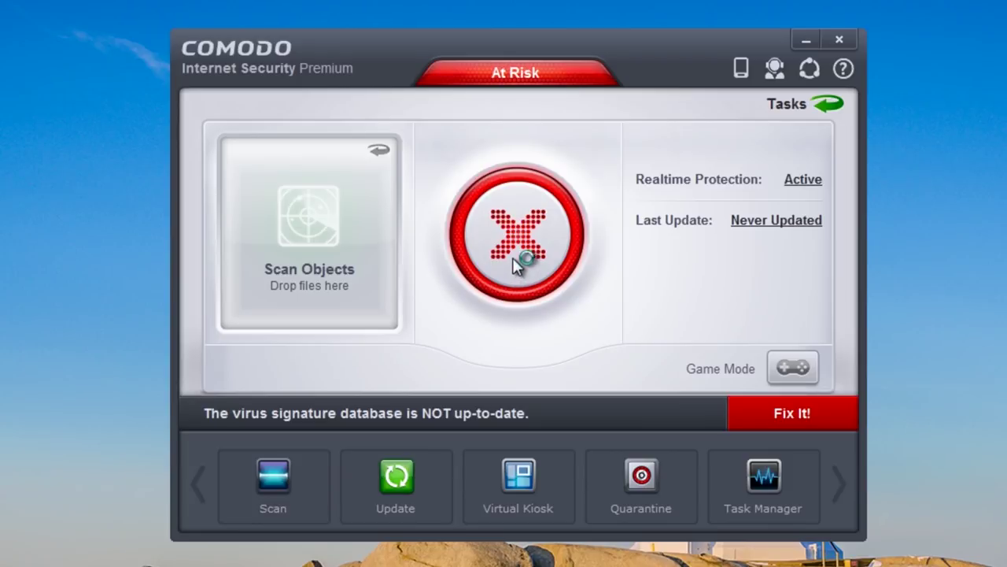
Review the General Tasks and Firewall Tasks, then minimize the Internet Security window to reveal KillSwitch.
click(829, 106)
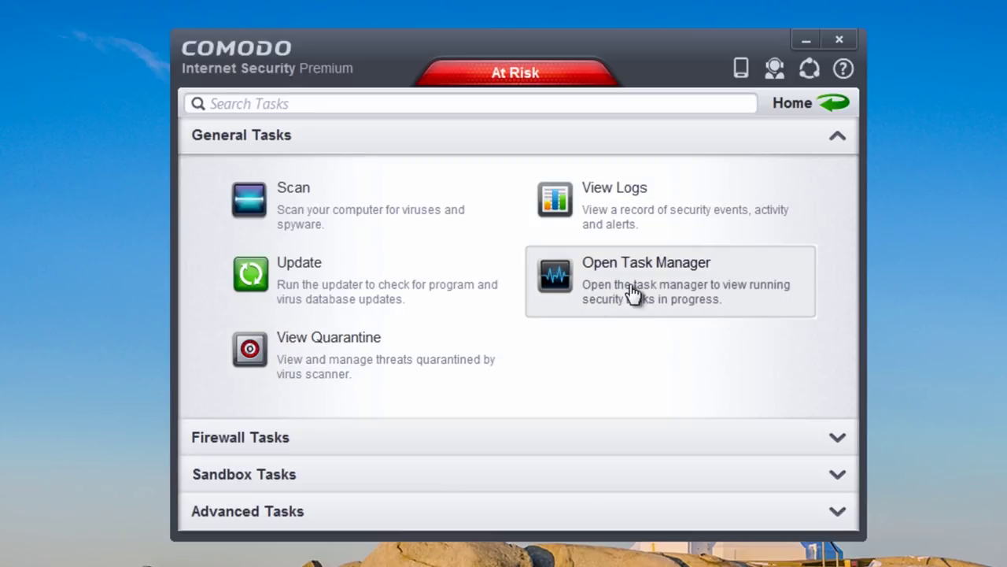
click(838, 437)
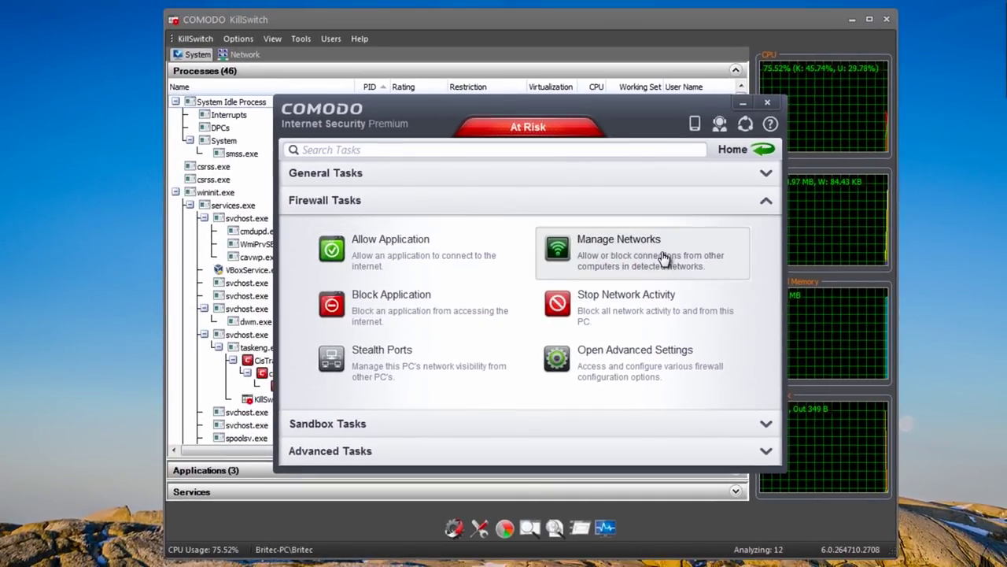
click(742, 105)
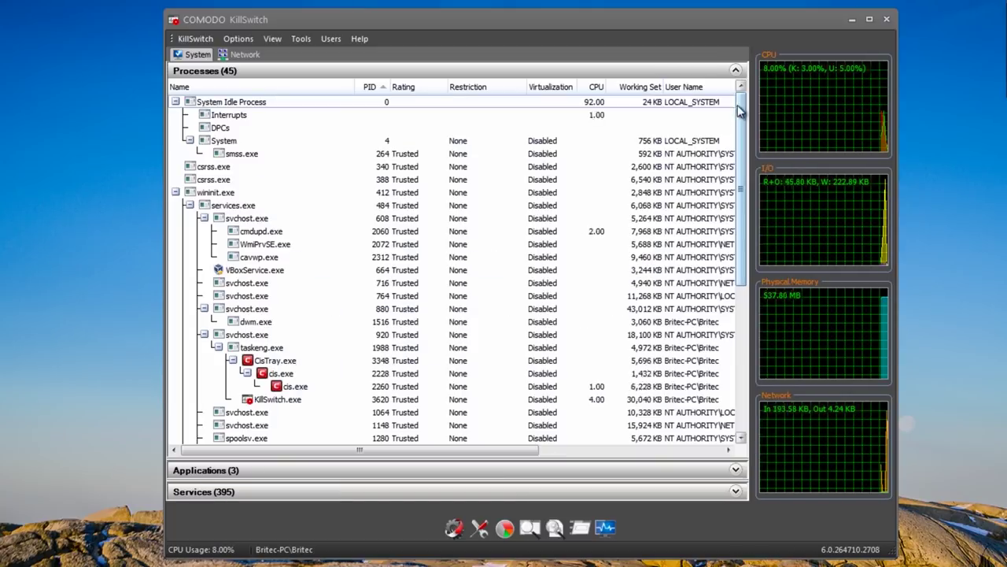
Review the available actions for the cmdupd.exe process in KillSwitch and open the folder containing its file.
click(540, 272)
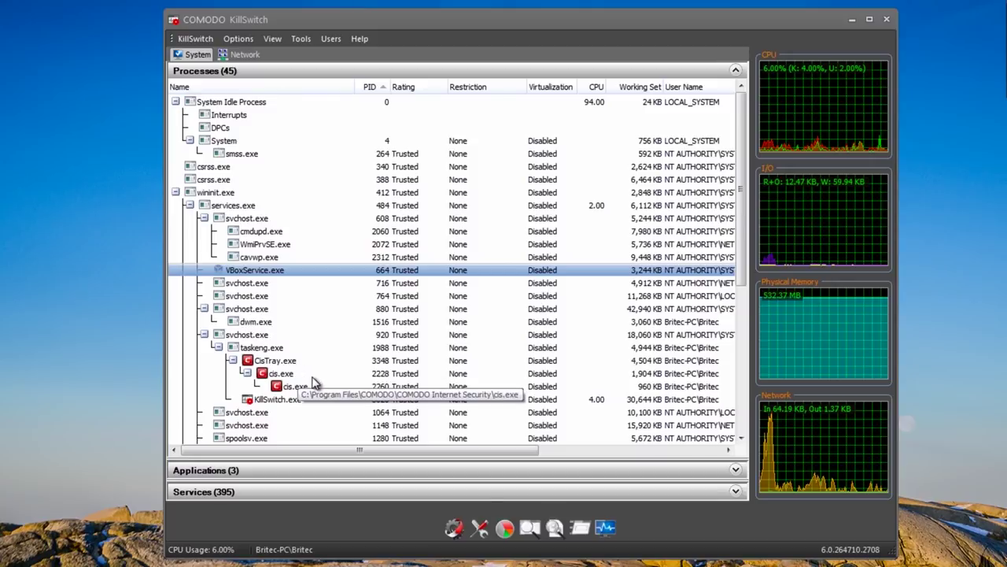
click(244, 230)
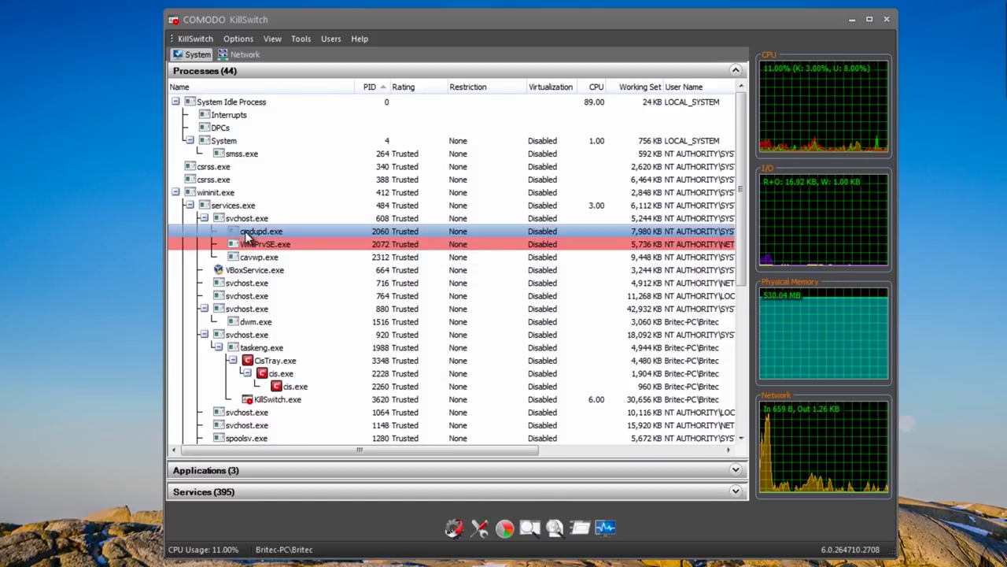
right_click(255, 233)
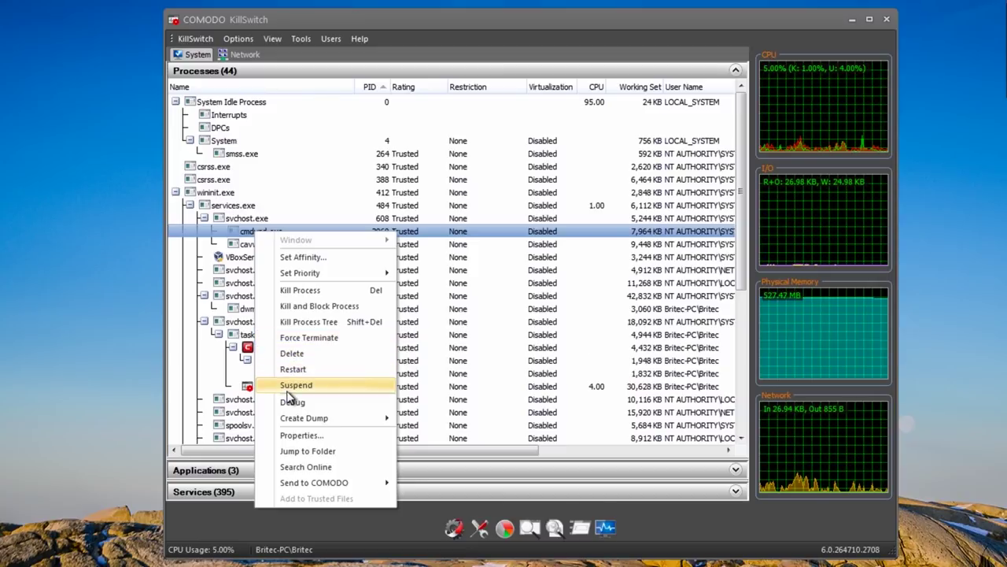
mouse_move(369, 424)
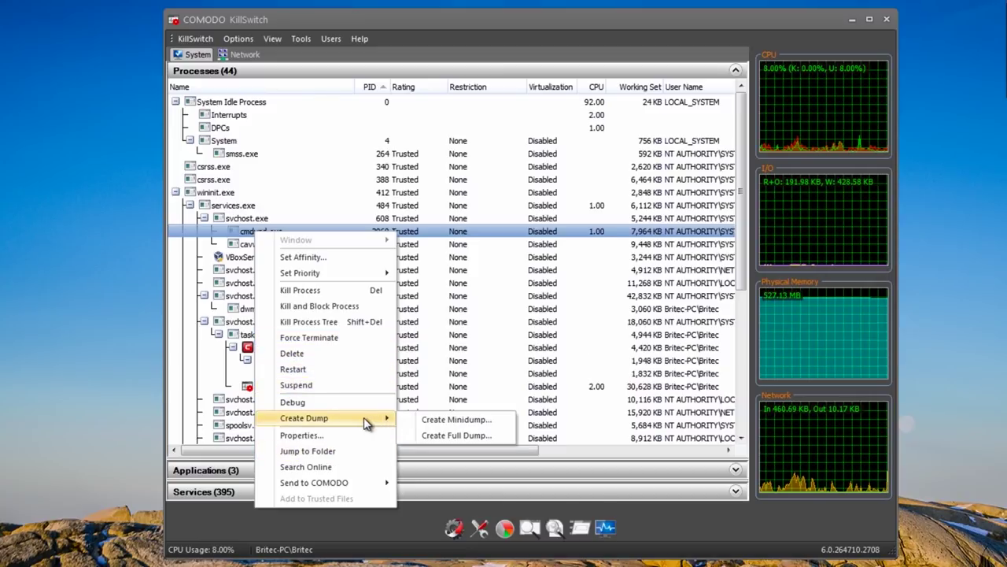
click(308, 451)
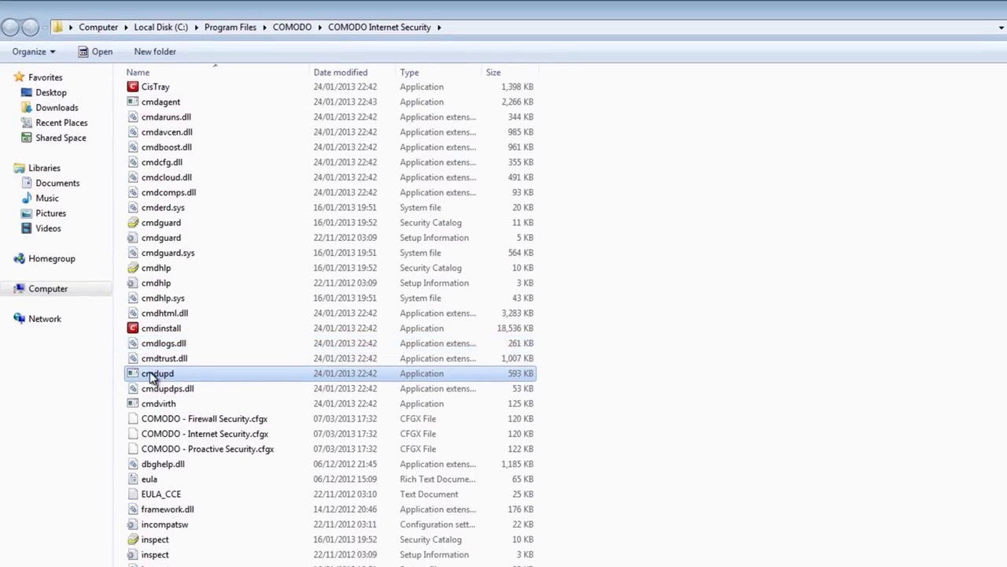
mouse_move(158, 378)
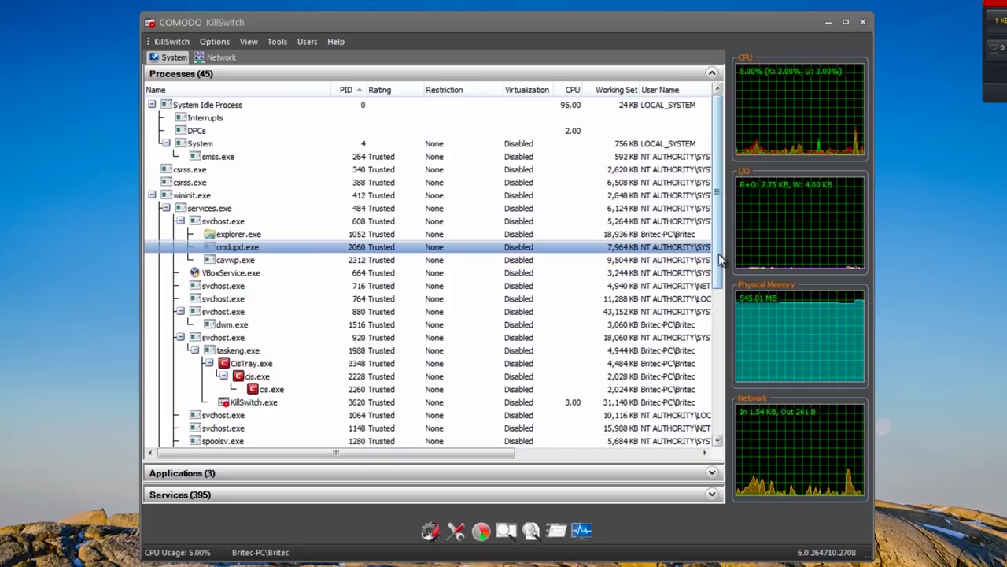
Review the available actions for the svchost.exe process with PID 716, including the Send to COMODO reporting options.
click(236, 285)
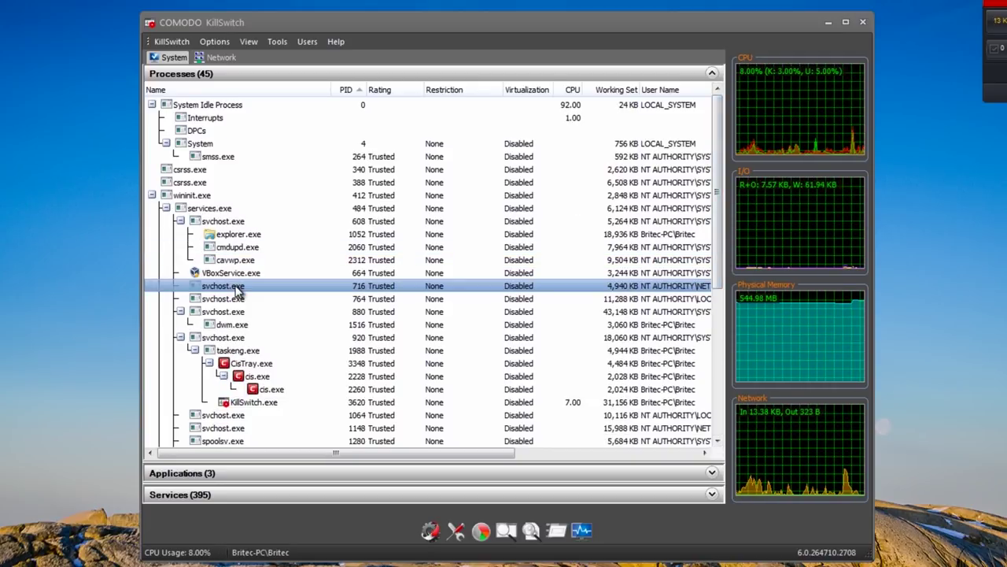
right_click(236, 286)
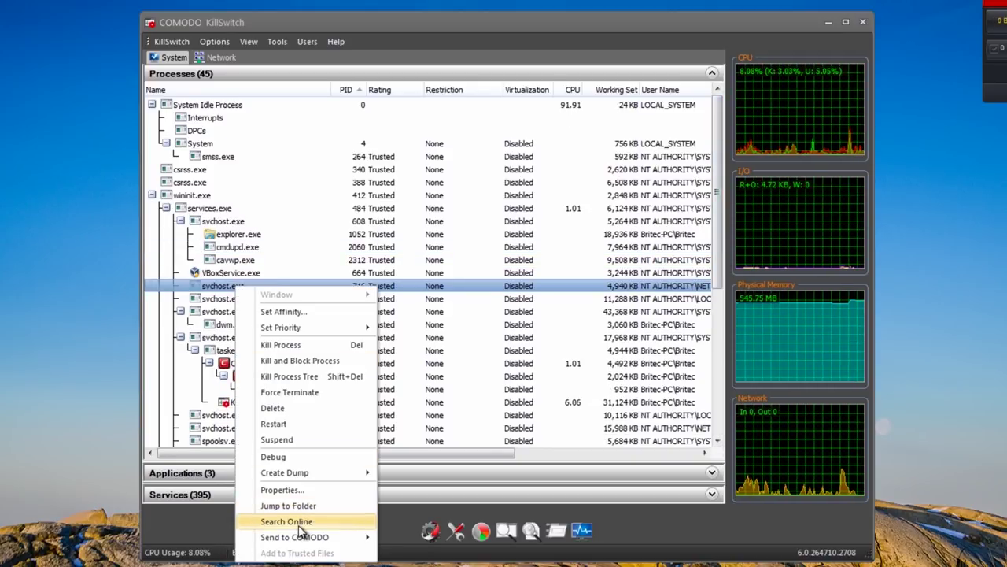
mouse_move(293, 539)
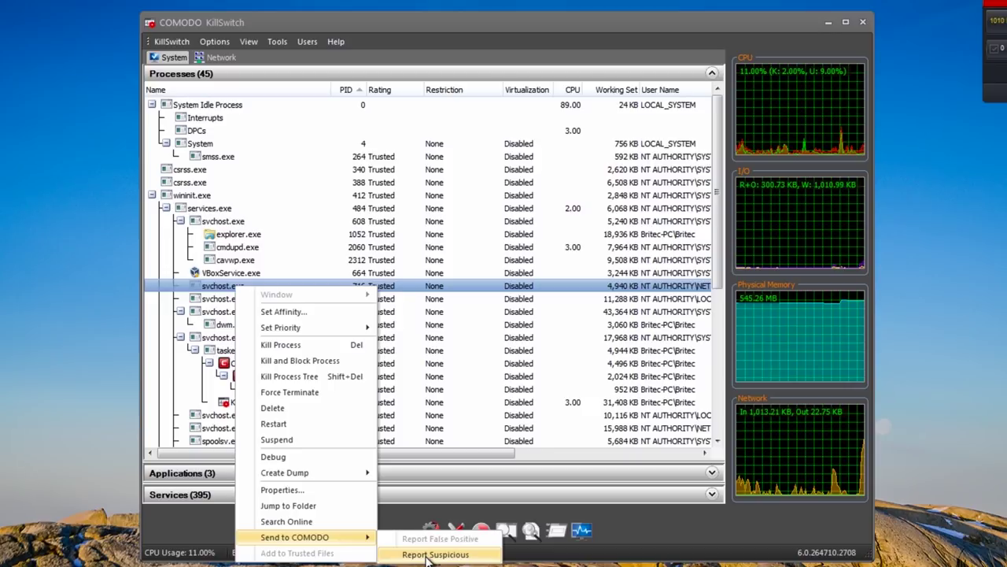
click(446, 25)
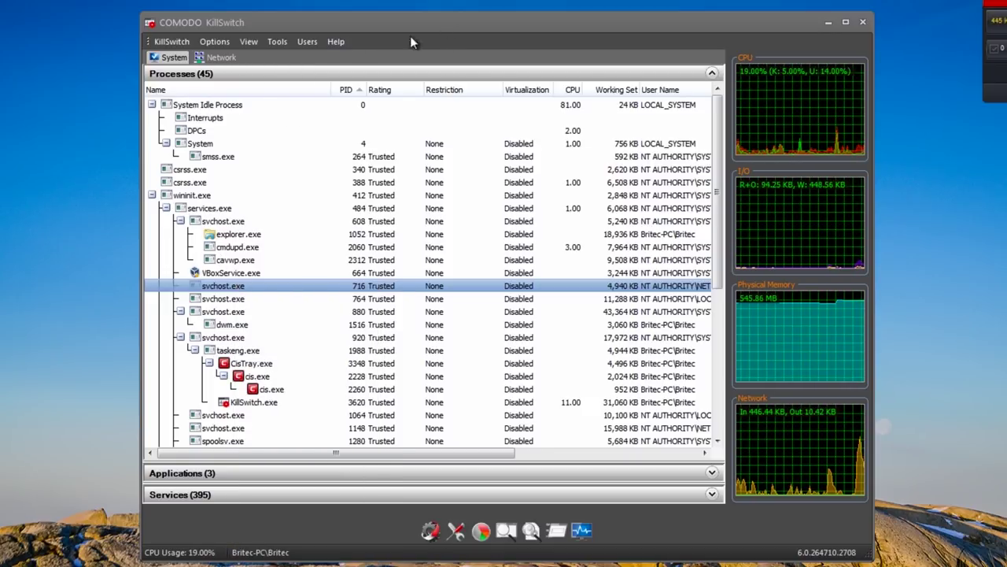
Review the analysis and repair tools offered in KillSwitch, and close KillSwitch.
click(280, 41)
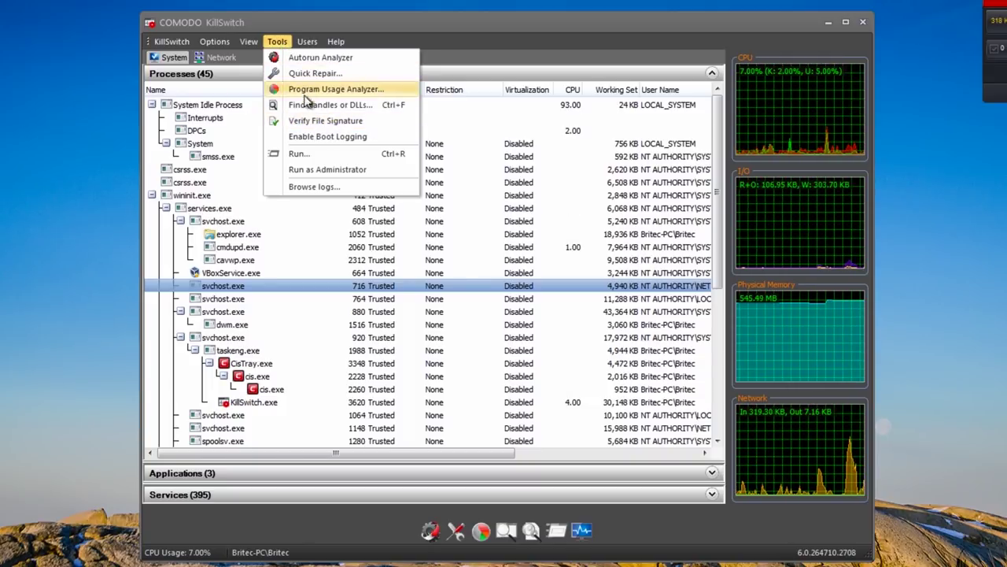
click(520, 30)
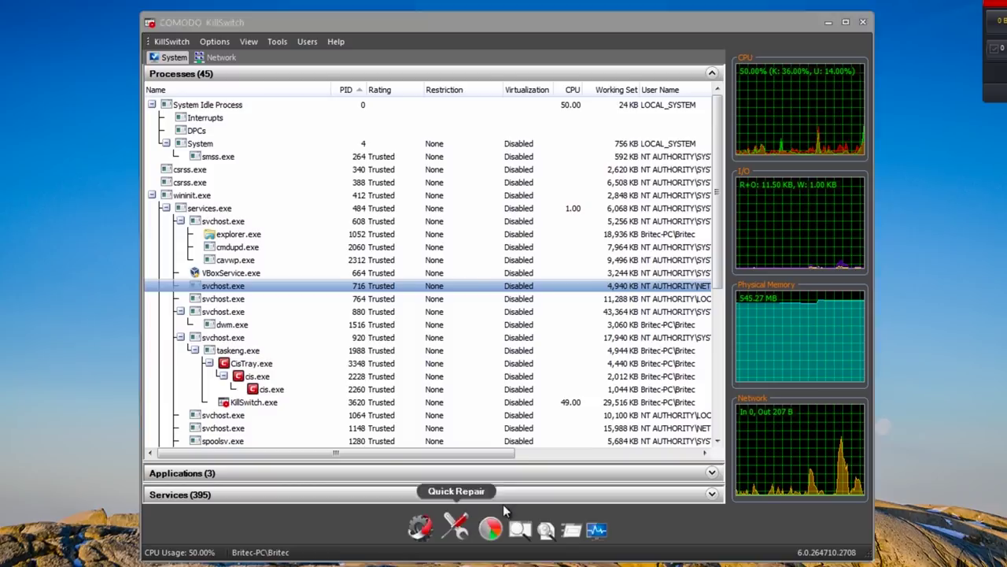
click(863, 22)
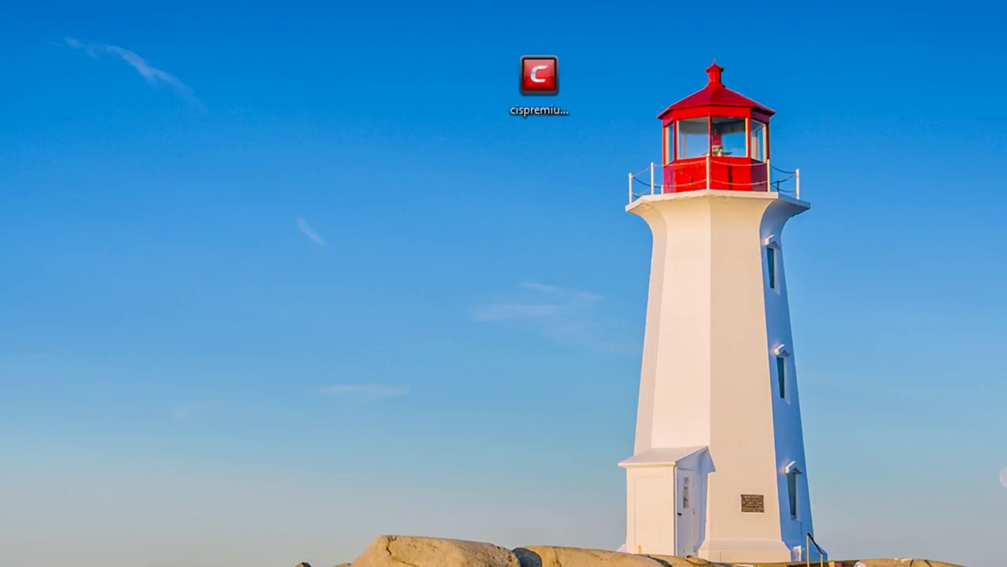
Return to Firewall Tasks and browse C:\Program Files for an application to allow, closing the file chooser without selecting one.
click(394, 407)
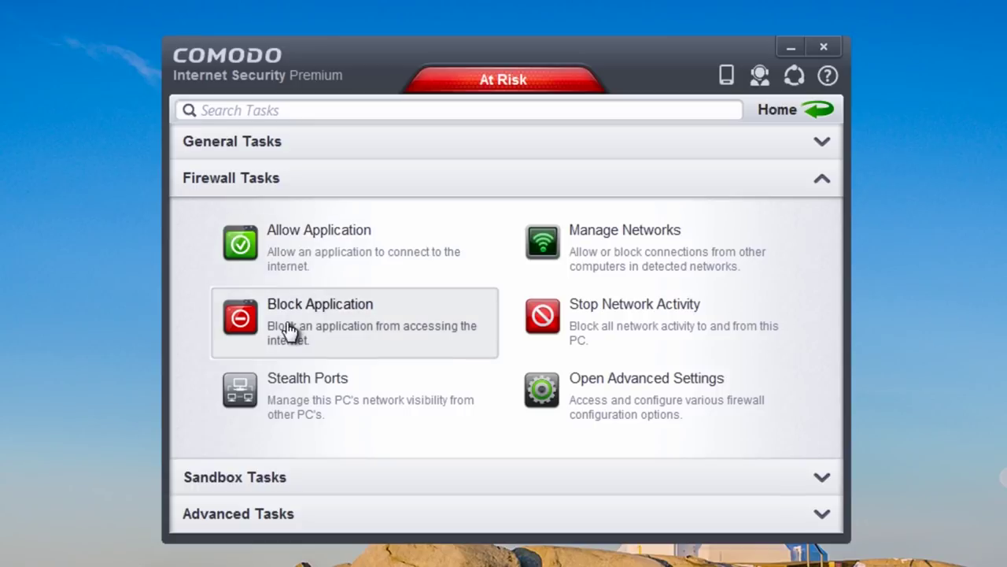
click(285, 255)
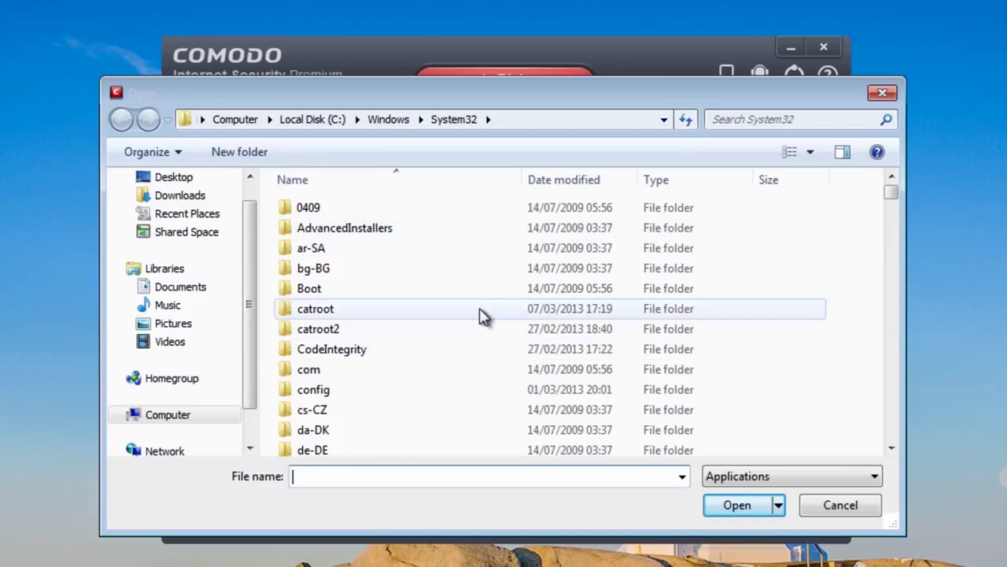
click(180, 413)
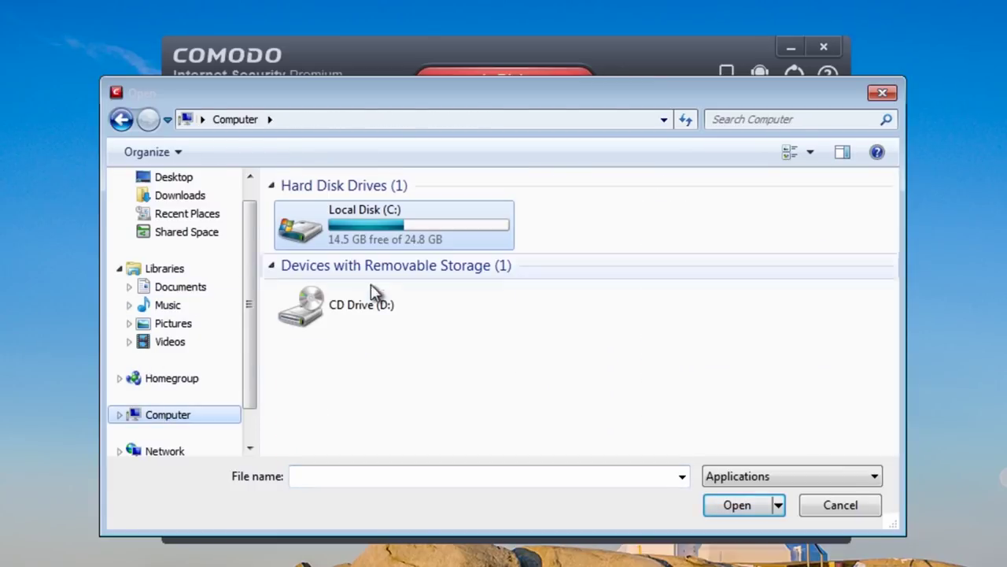
double_click(354, 223)
double_click(336, 249)
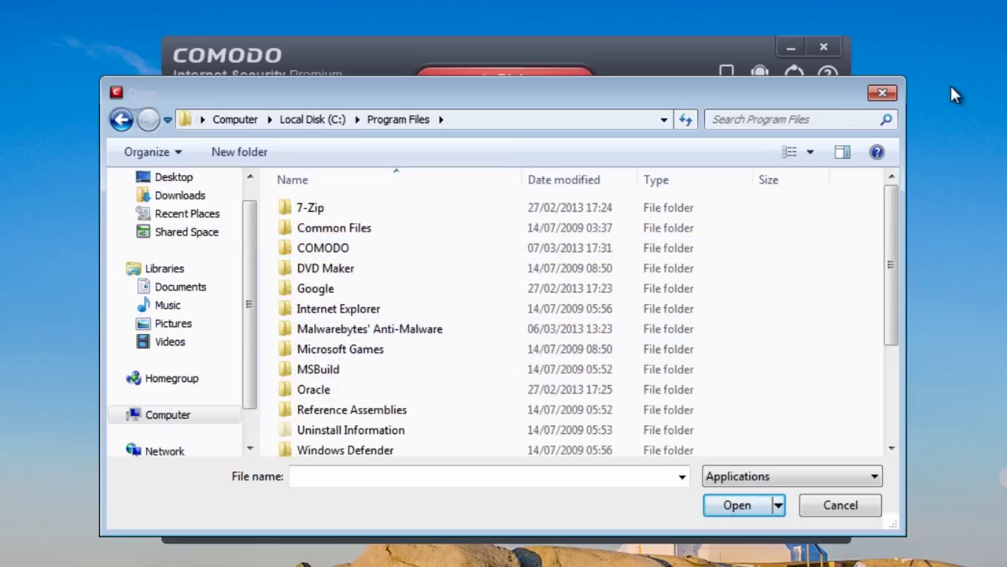
click(882, 94)
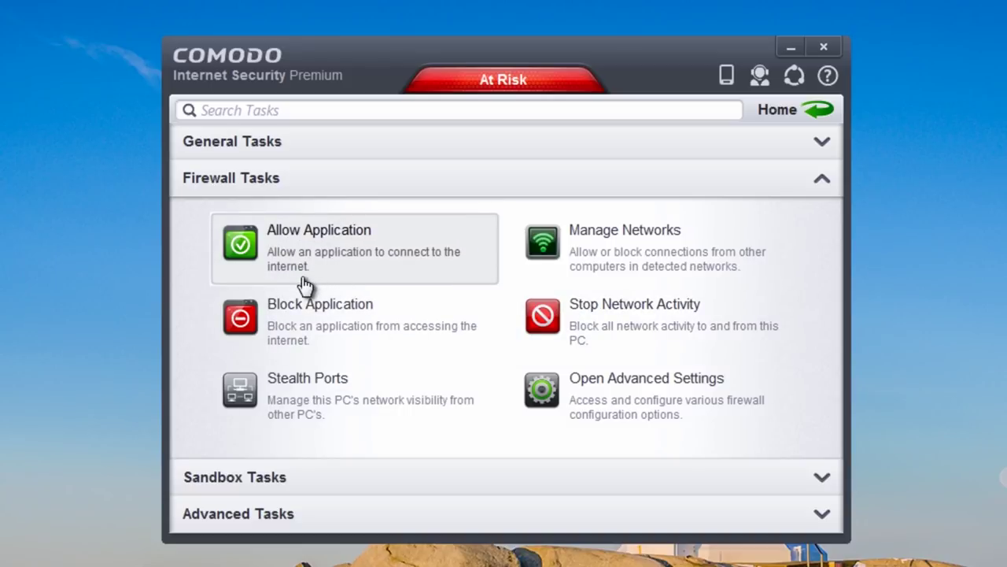
View the Stealth Ports options without choosing one, and open the firewall's advanced settings.
click(328, 407)
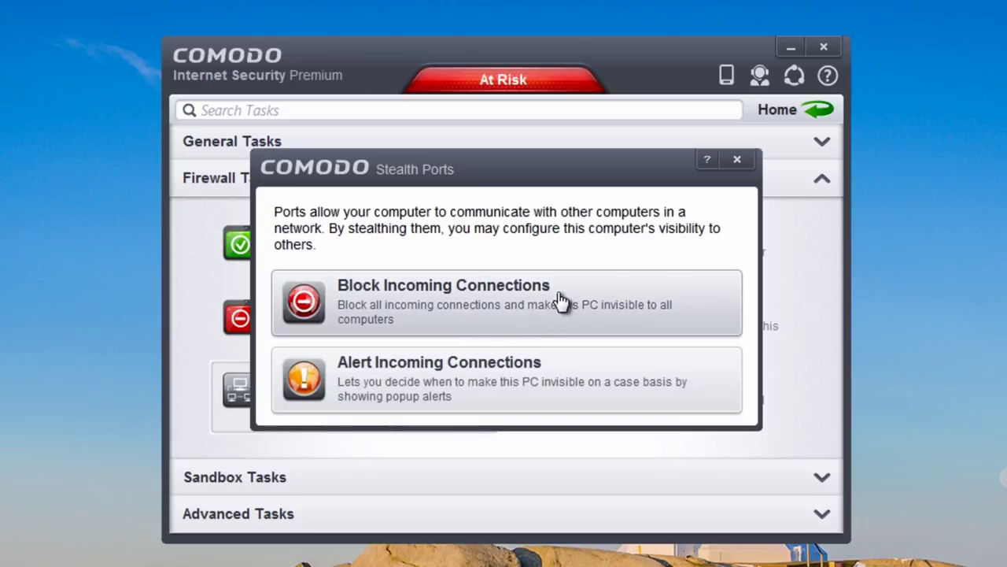
click(736, 160)
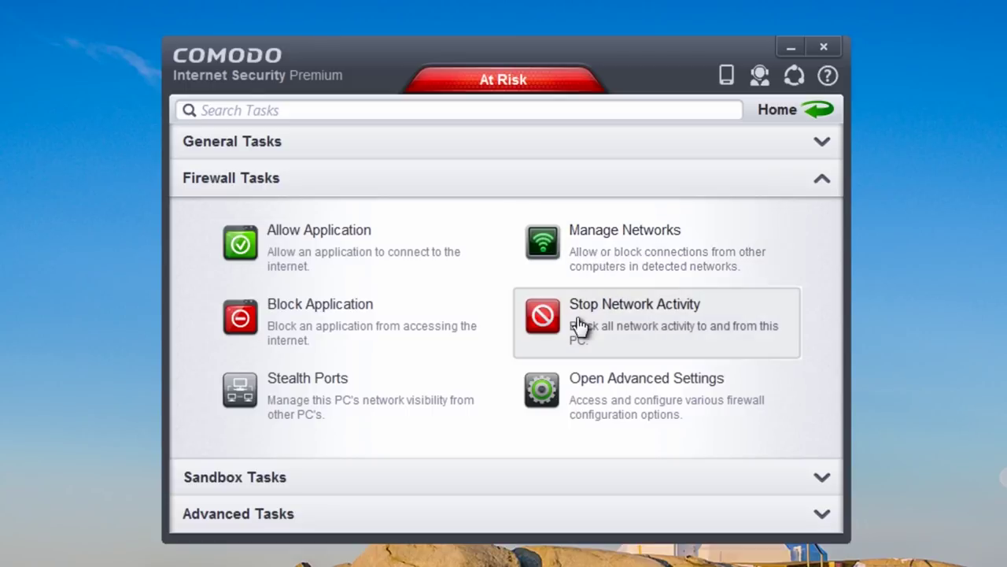
click(581, 399)
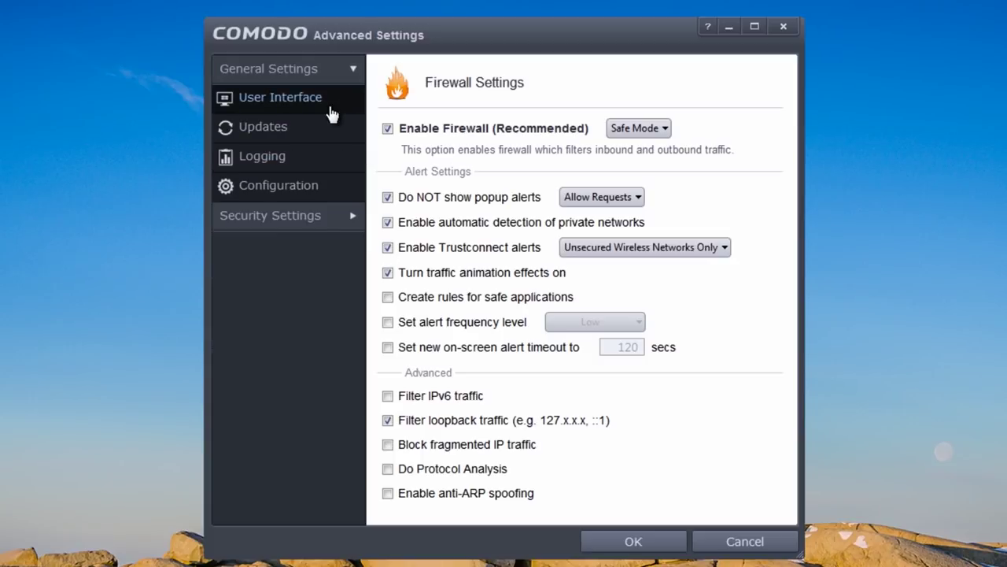
Review the User Interface and Updates settings, and adjust the hourly interval for database update checks.
click(290, 104)
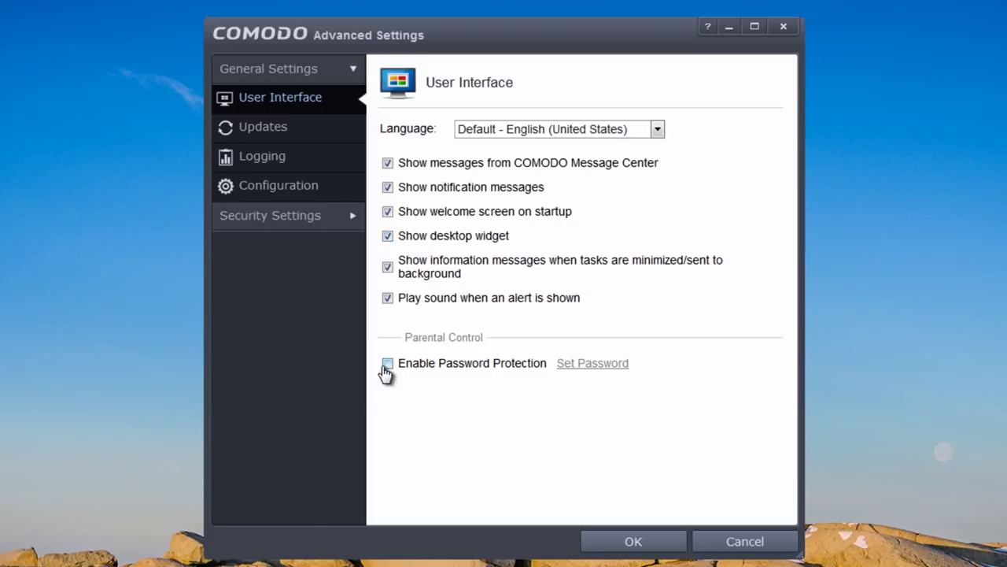
click(261, 134)
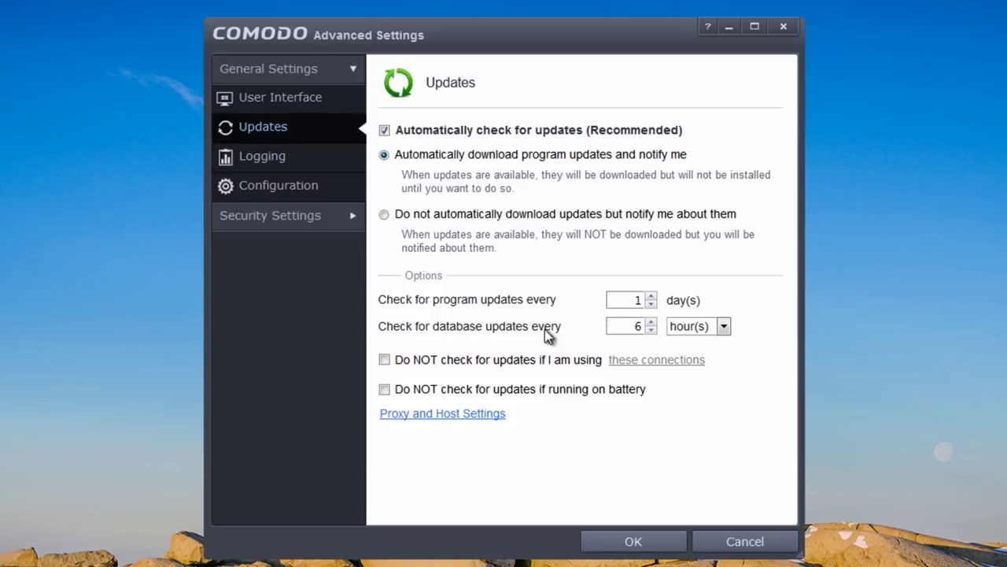
click(650, 330)
click(650, 330)
Review the Logging settings and the Configuration list, including the actions available for COMODO - Firewall Security.
click(268, 164)
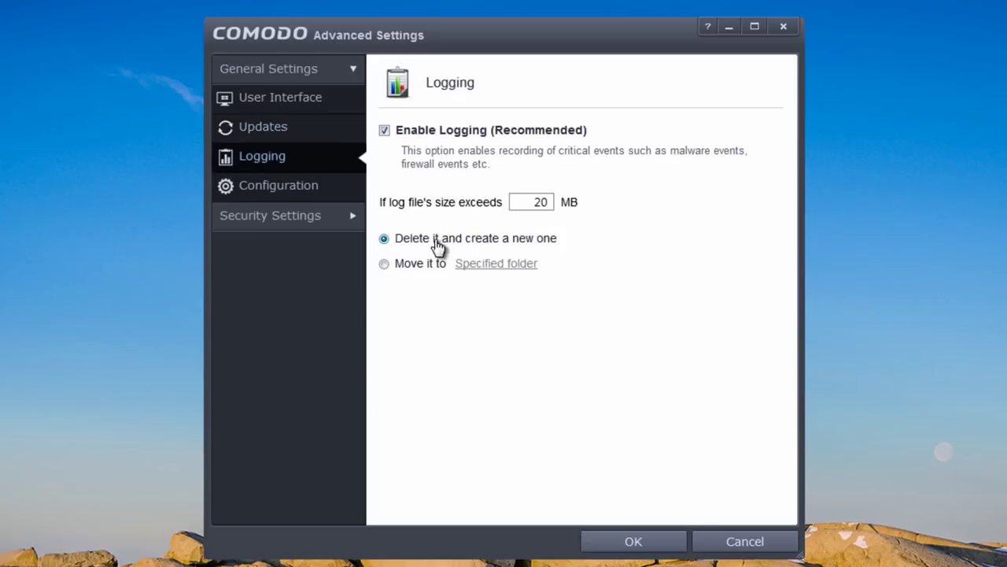
click(293, 187)
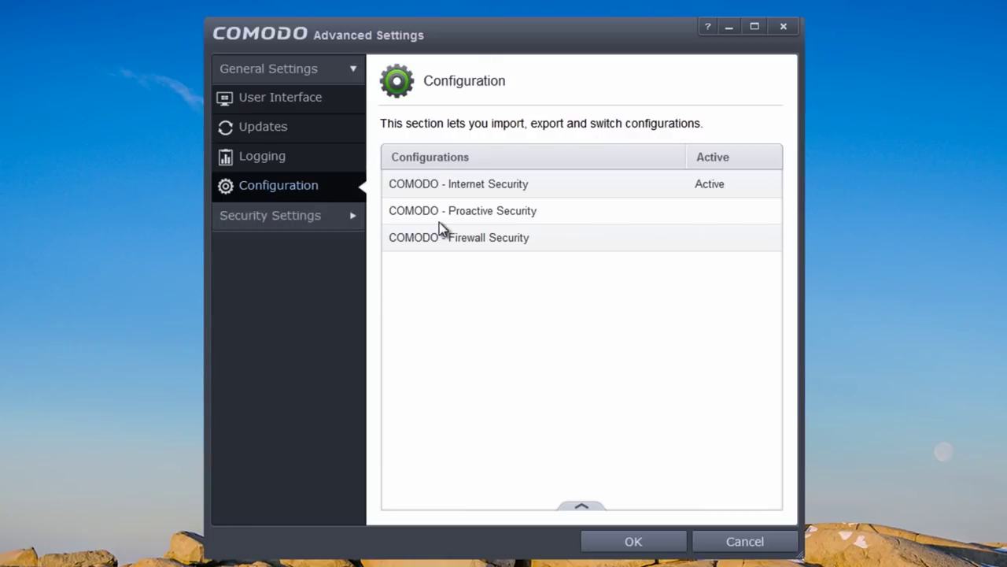
click(486, 238)
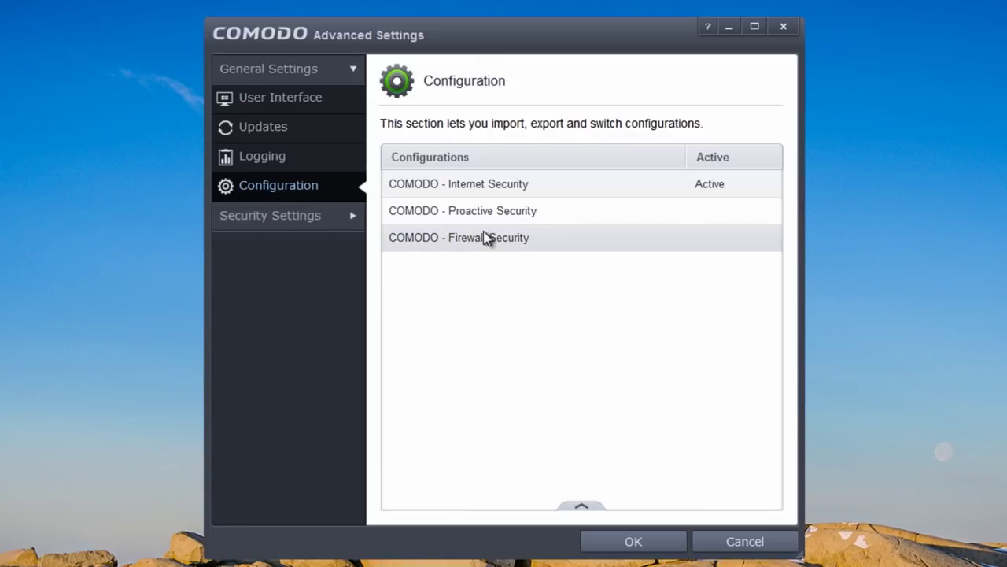
click(581, 512)
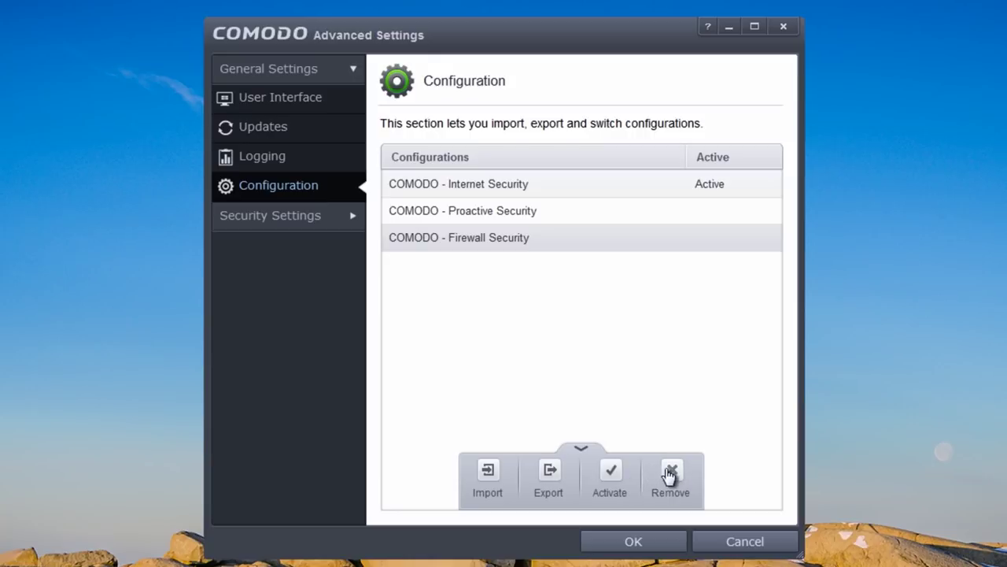
right_click(446, 237)
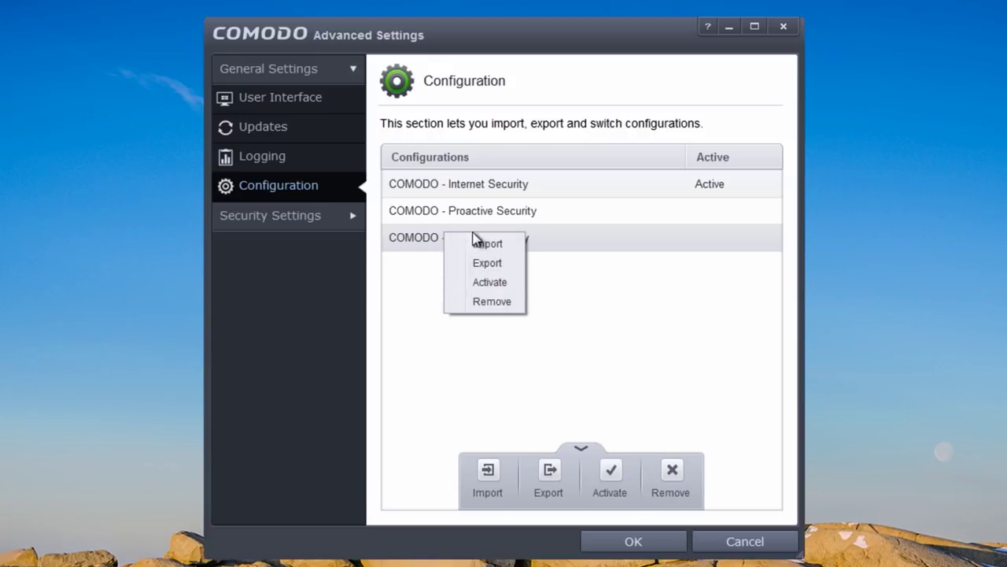
click(579, 272)
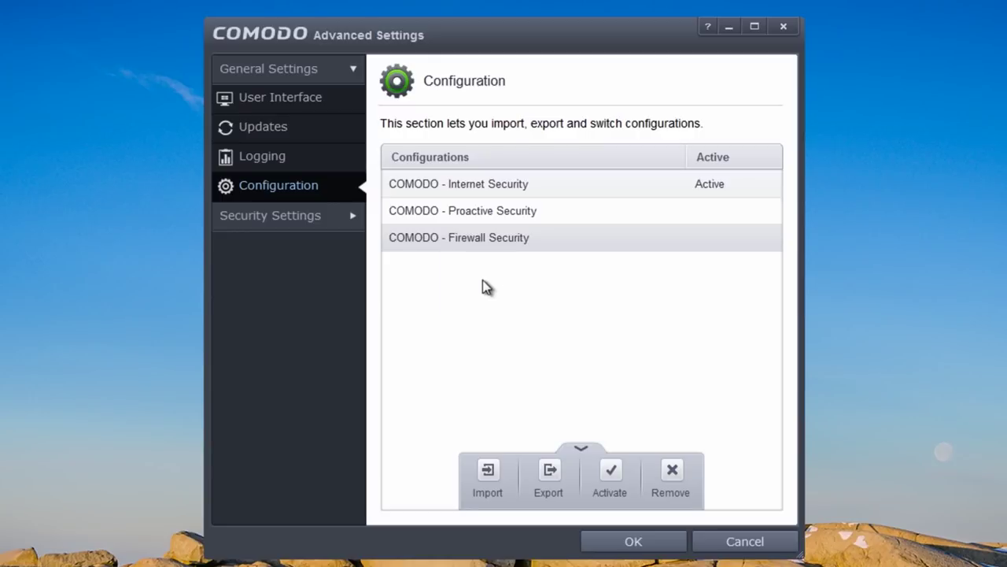
click(581, 449)
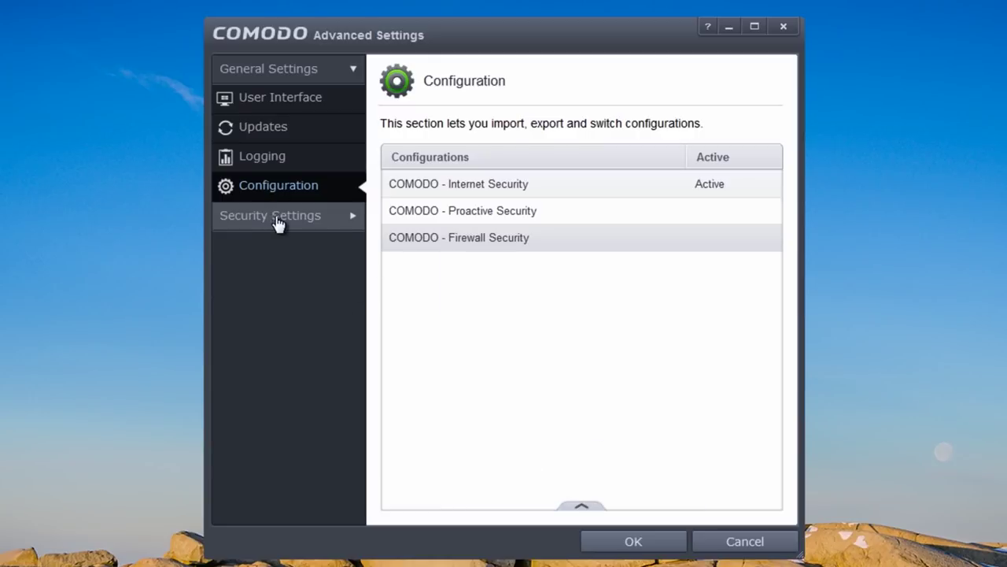
Review the antivirus Realtime Scan, Scans and Exclusions pages in the Security Settings.
click(352, 223)
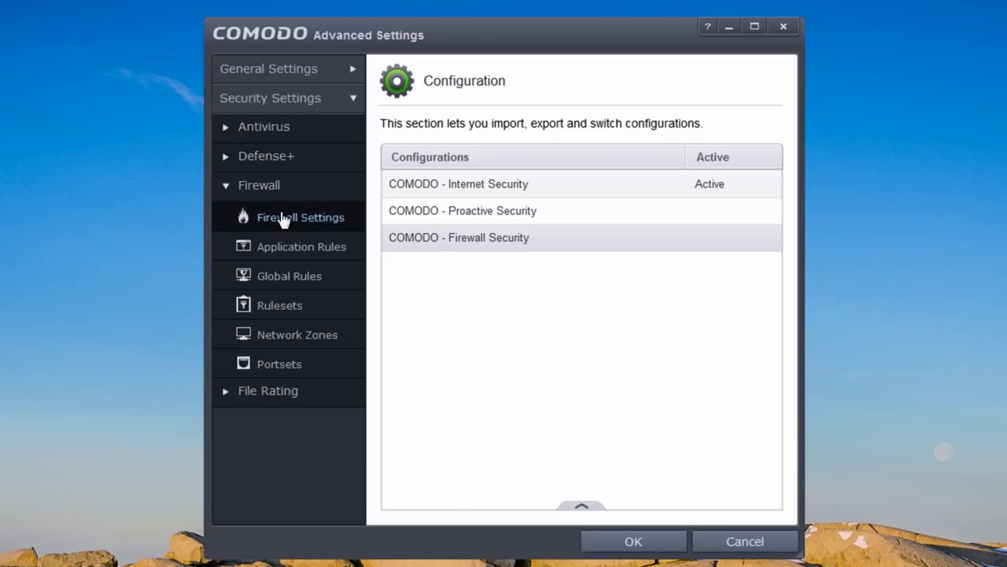
click(240, 134)
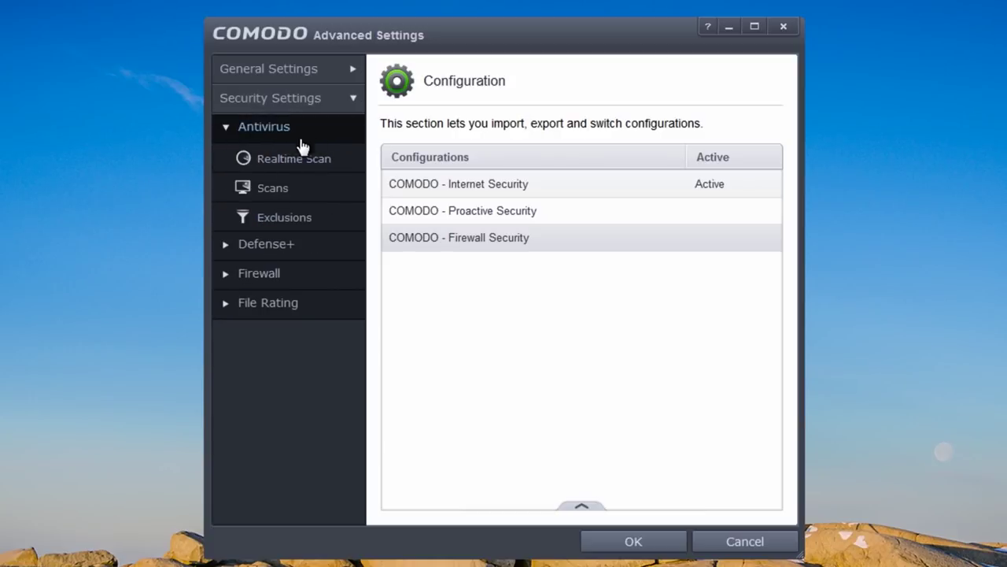
click(274, 163)
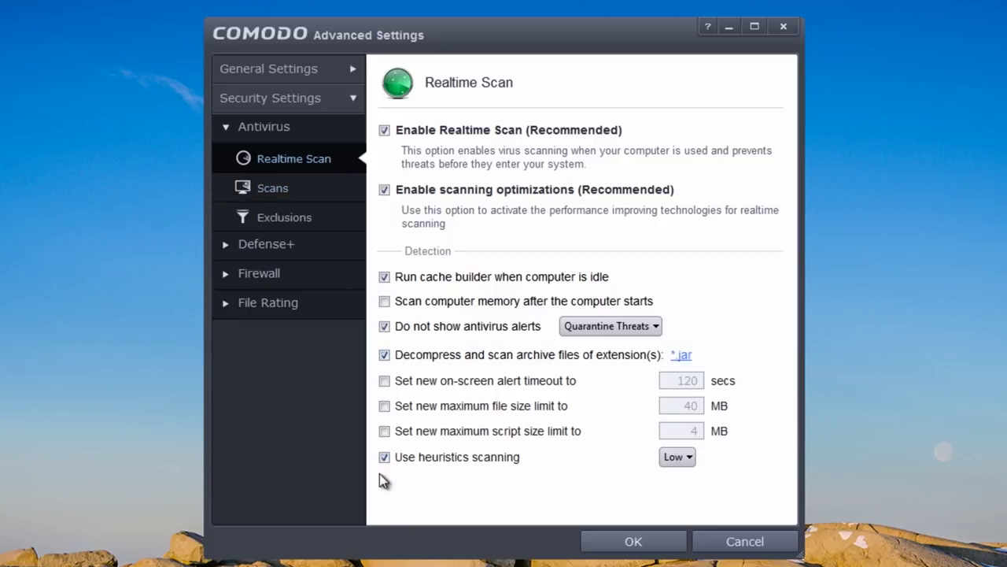
click(267, 191)
click(280, 222)
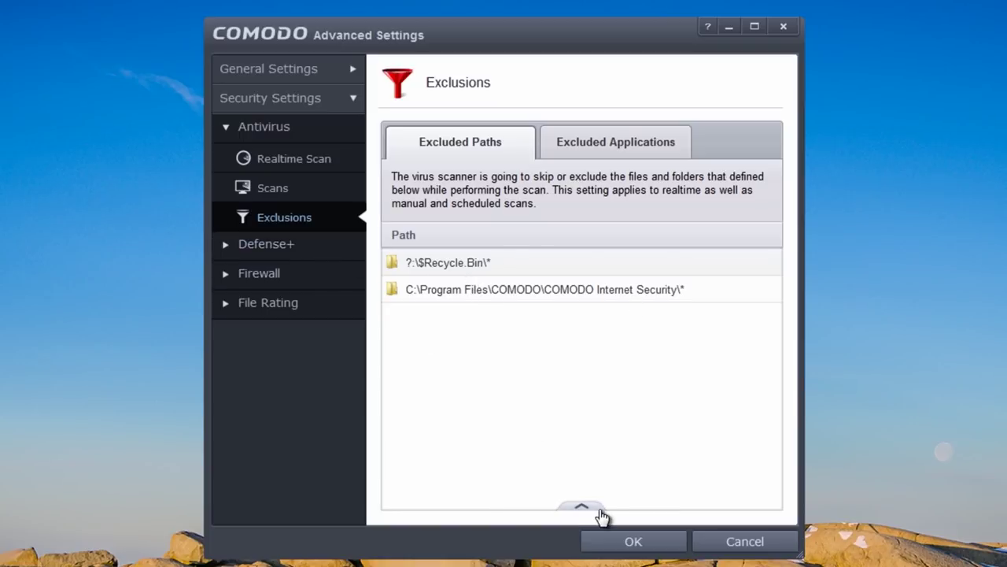
Open the HIPS Settings under Defense+ and examine the selectable HIPS modes without changing the mode.
click(274, 251)
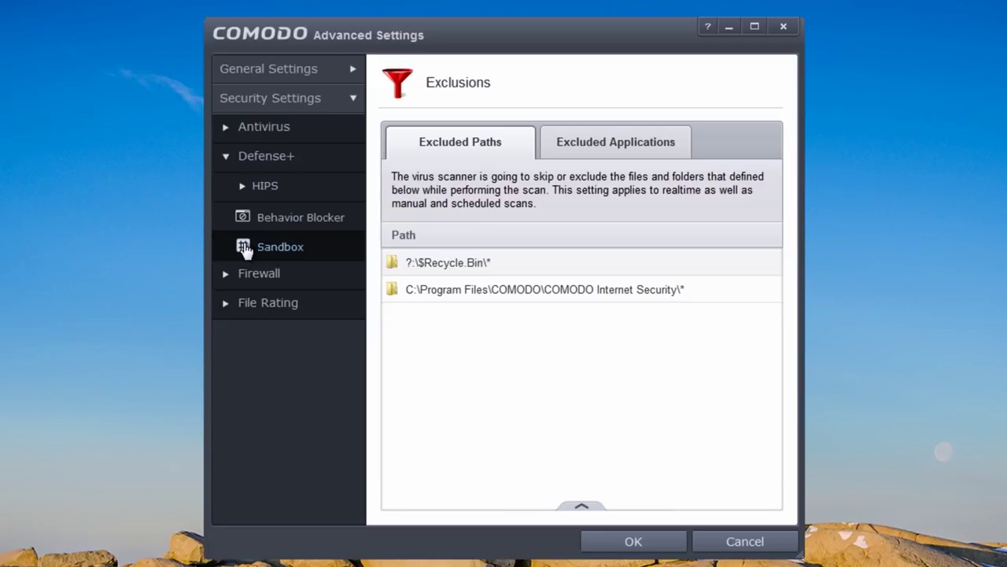
click(268, 162)
click(226, 159)
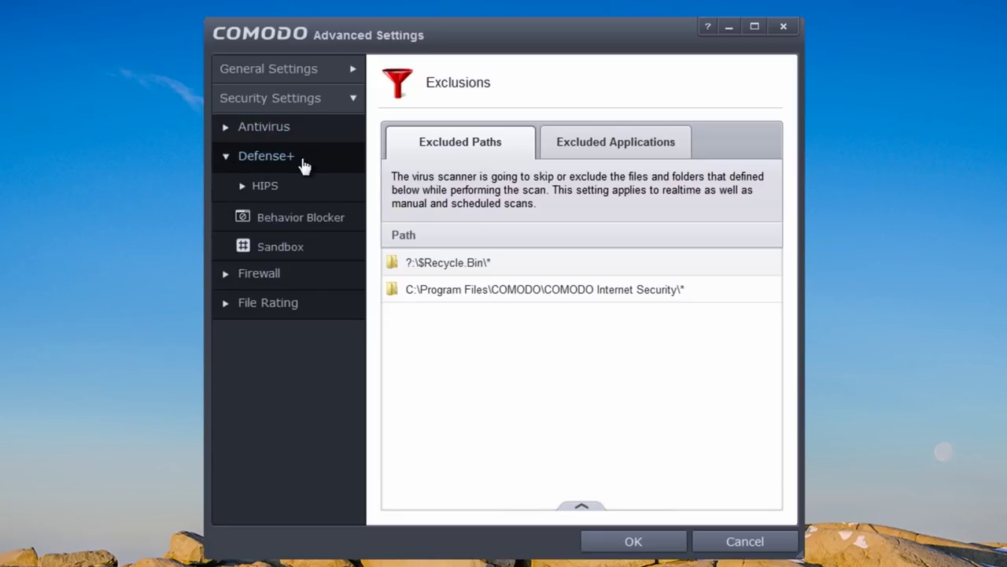
click(266, 187)
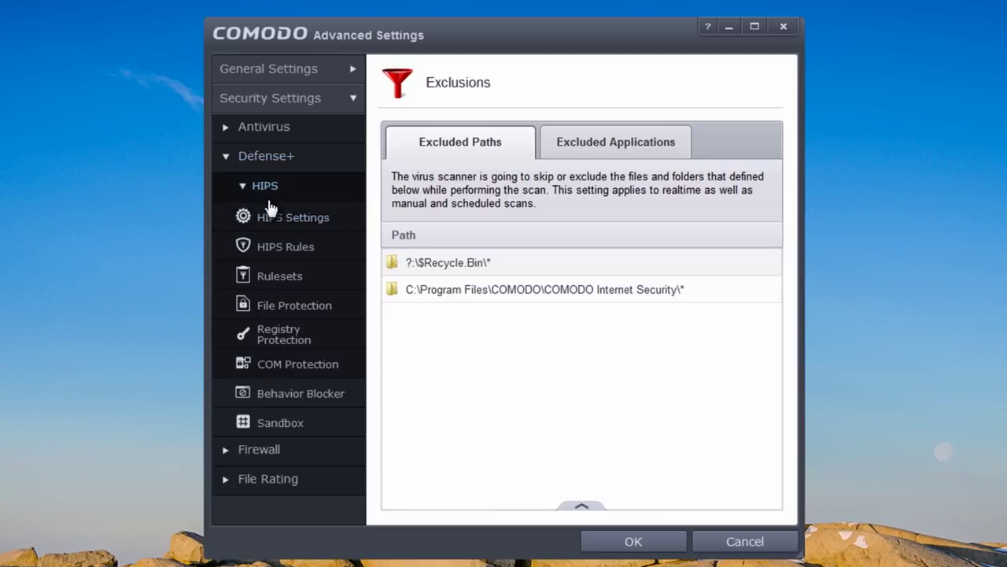
click(282, 191)
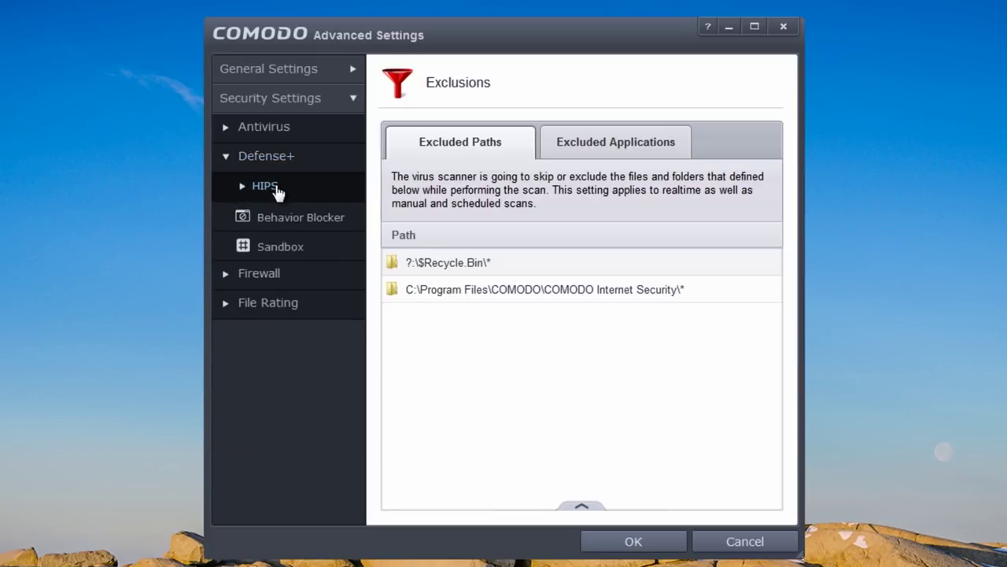
click(279, 188)
click(283, 228)
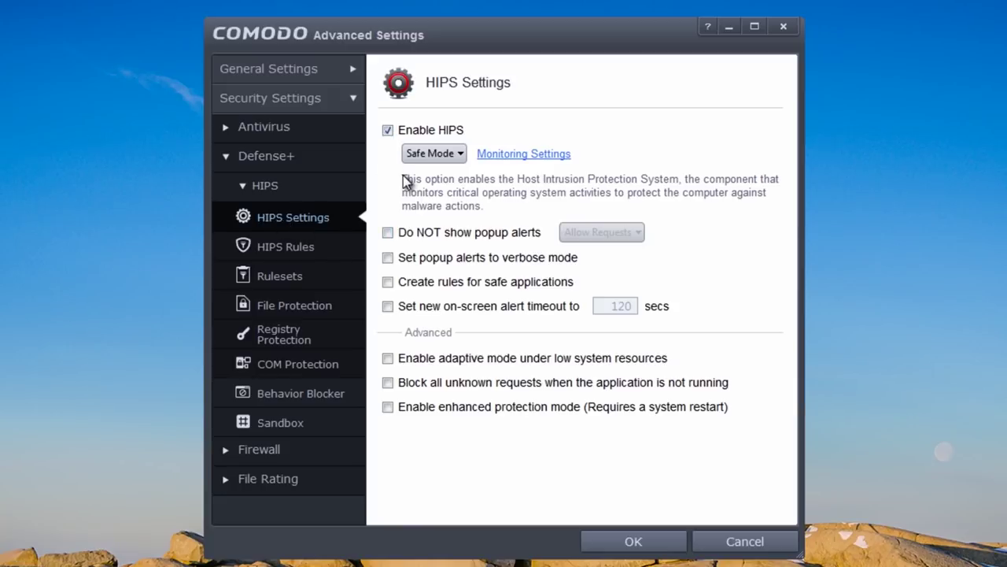
click(459, 155)
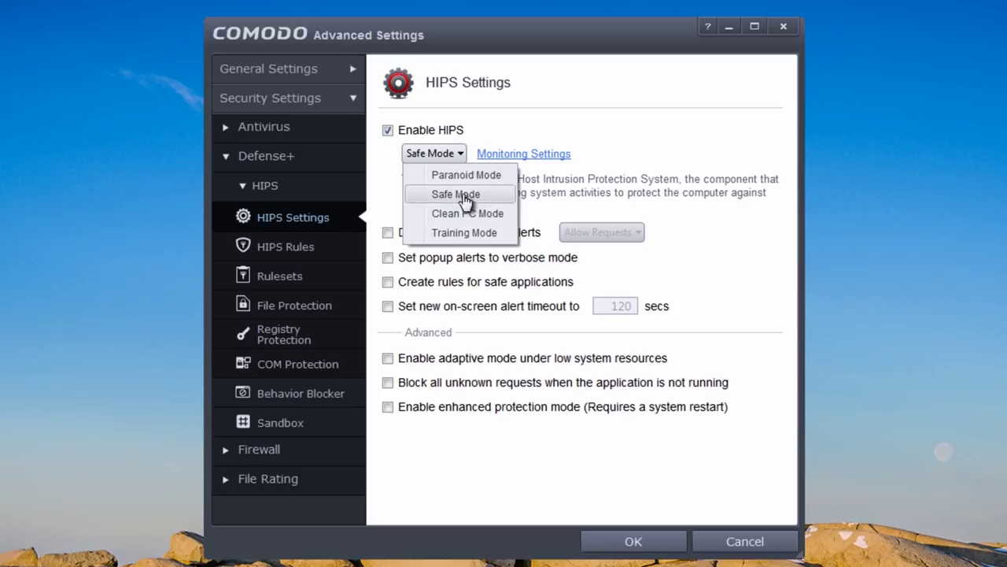
click(618, 157)
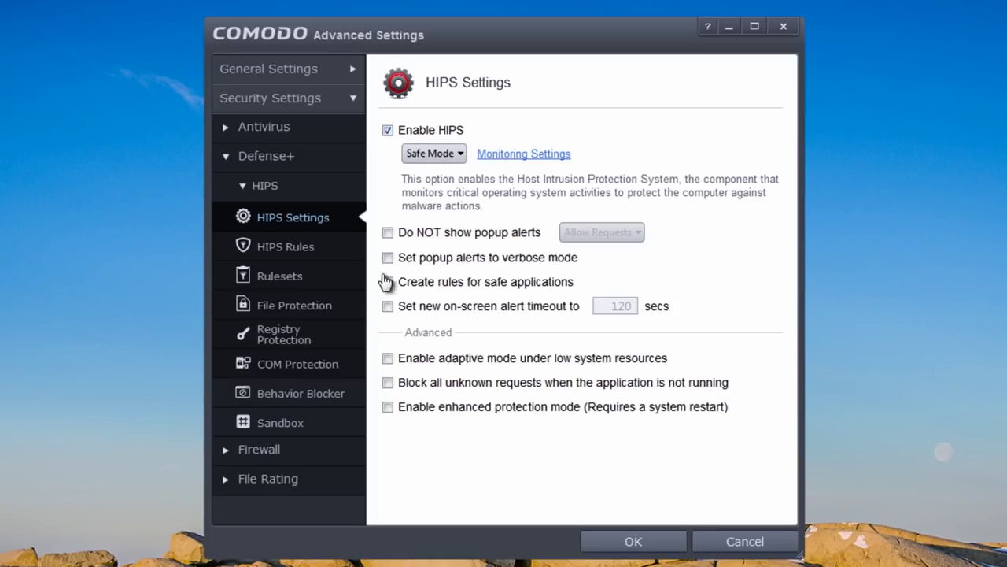
Keep HIPS in Safe Mode, enable adaptive mode under low system resources, and try blocking all unknown requests when the application is not running.
click(454, 156)
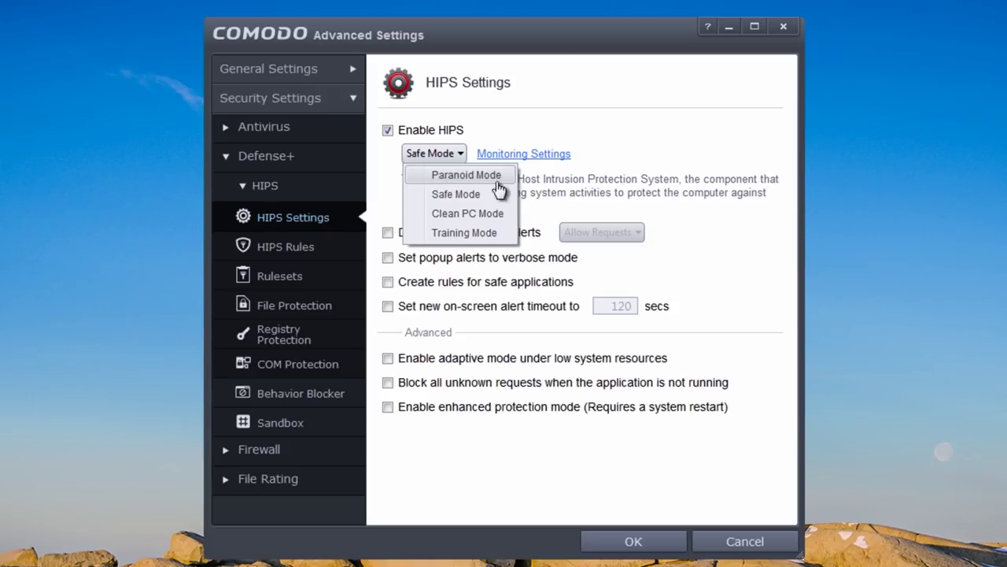
click(473, 193)
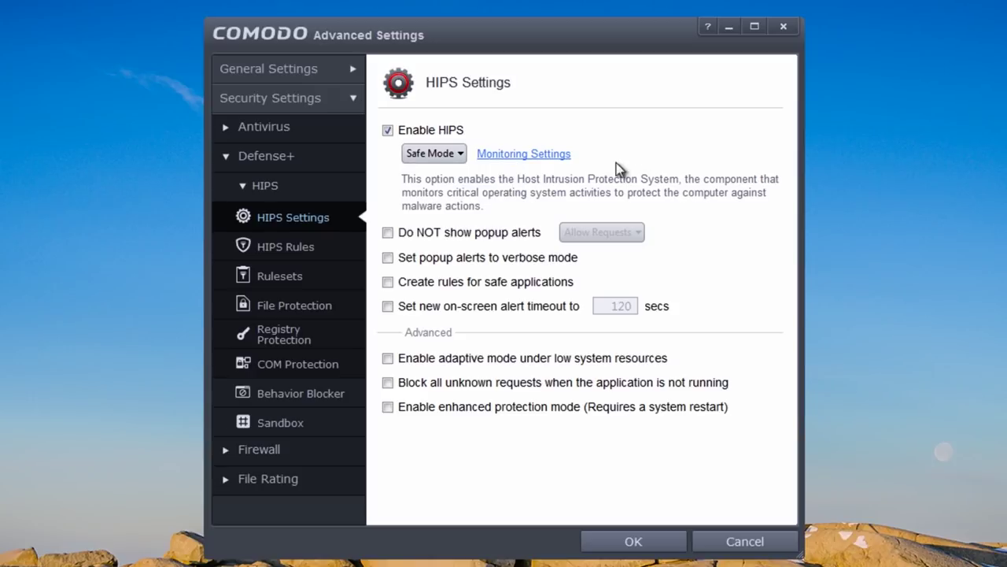
click(388, 360)
click(412, 384)
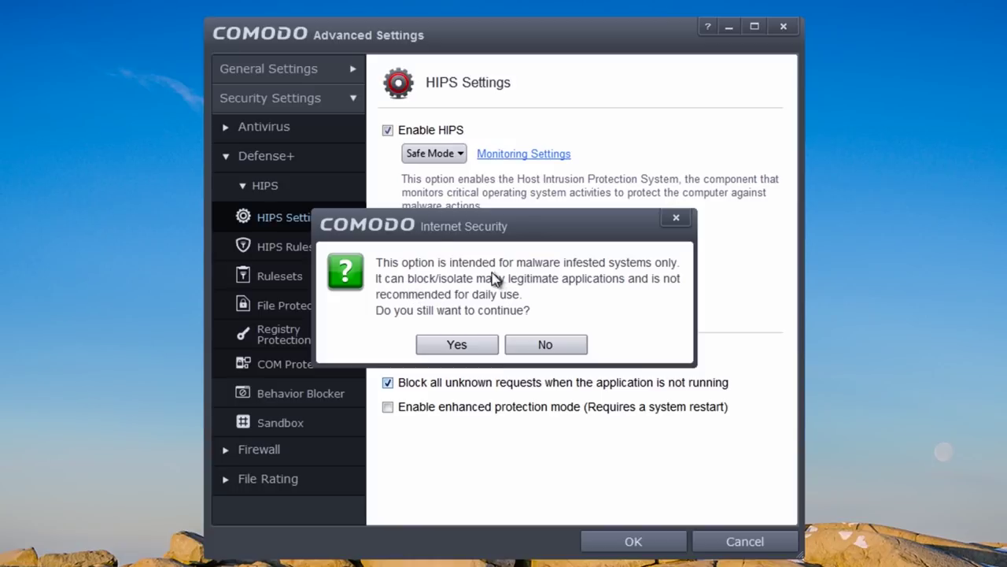
click(546, 345)
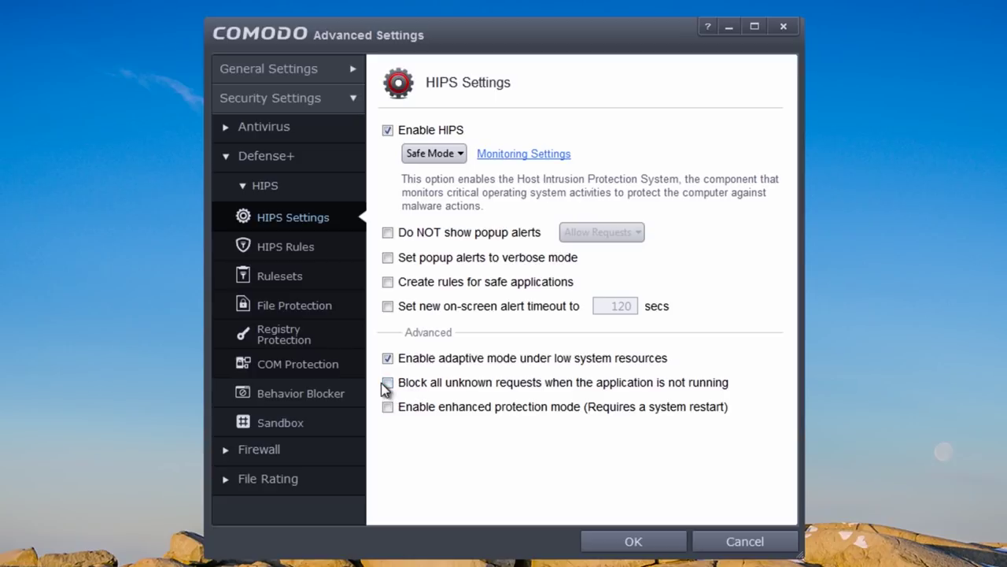
Review the HIPS Rules, including the entries under All Applications and COMODO Internet Security and the available rule actions.
click(287, 250)
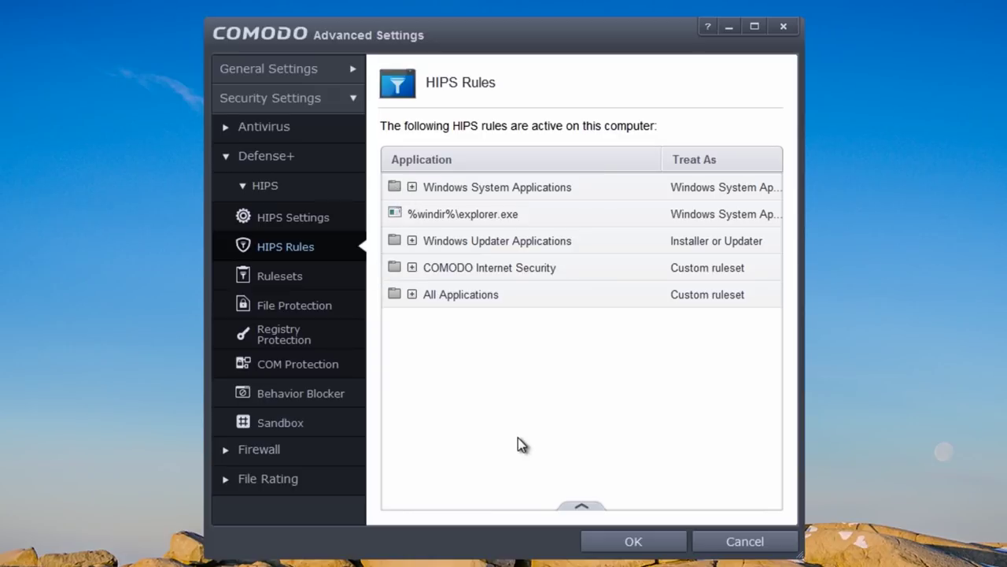
click(412, 294)
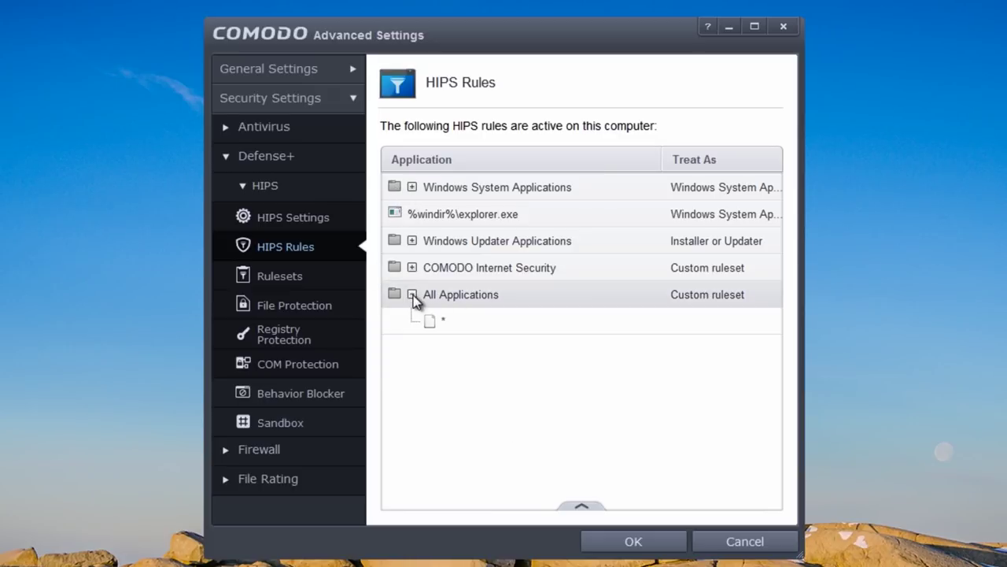
click(411, 267)
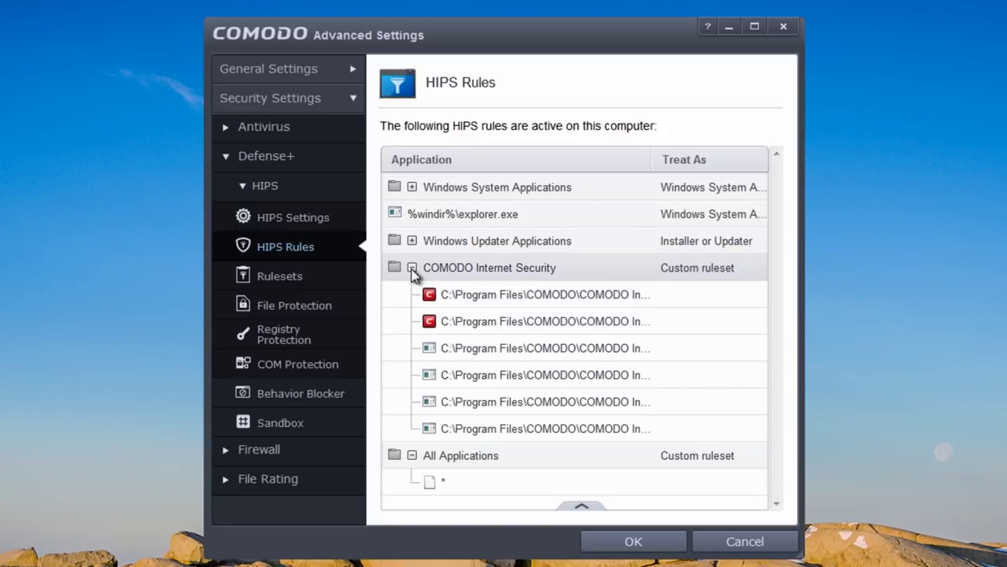
click(574, 510)
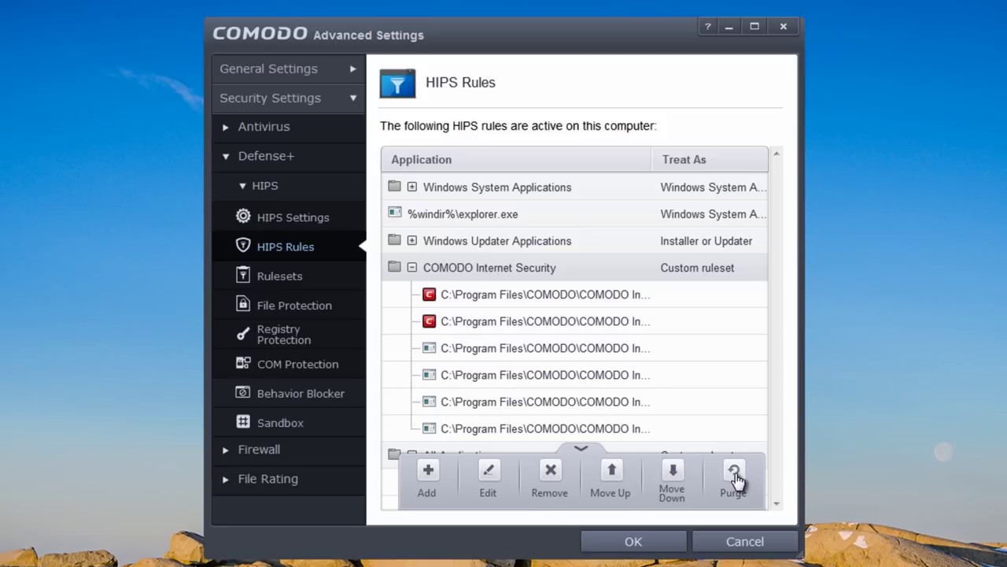
click(411, 269)
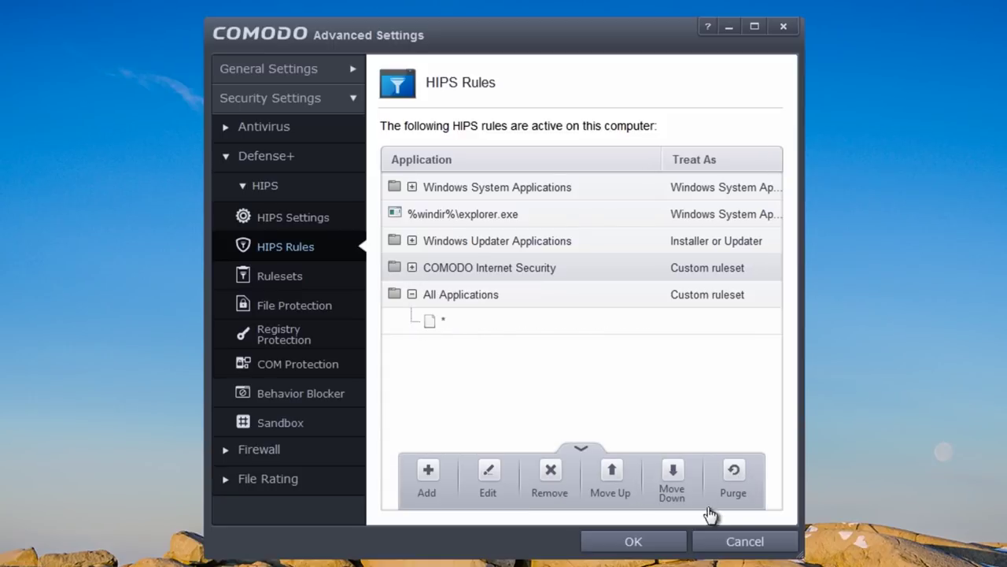
click(412, 295)
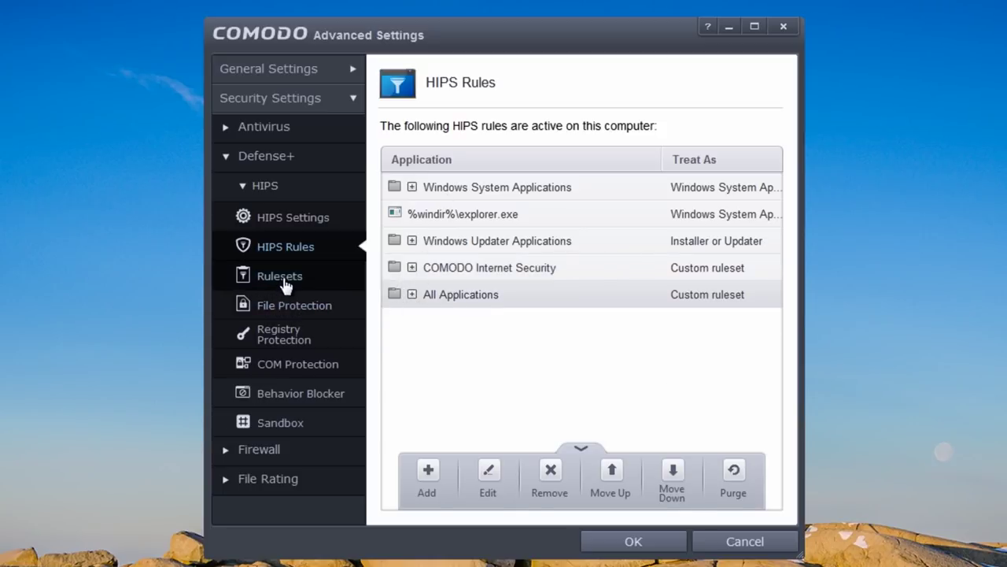
Review the File Protection page and the Automatic Startup keys listed under Registry Protection.
click(292, 313)
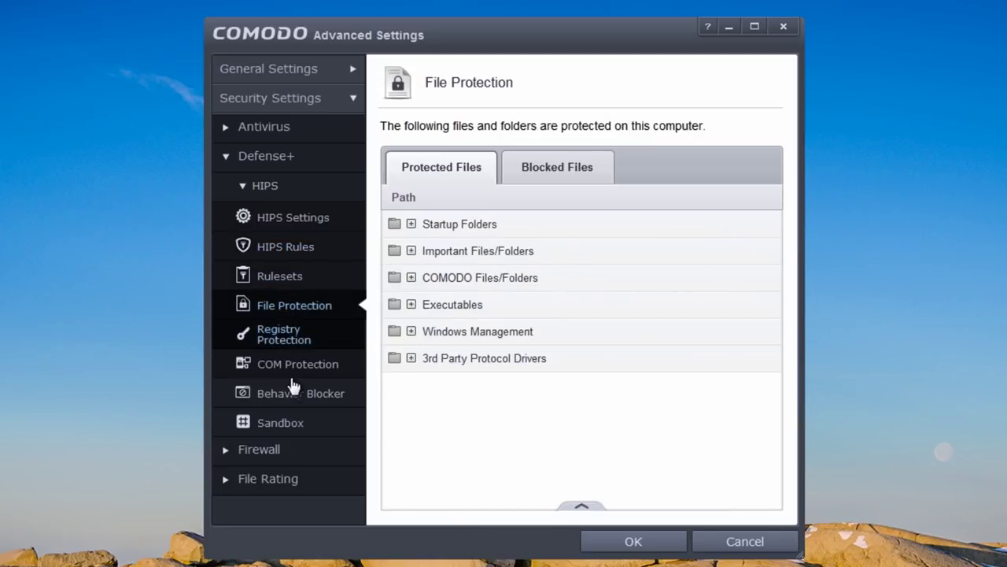
click(284, 345)
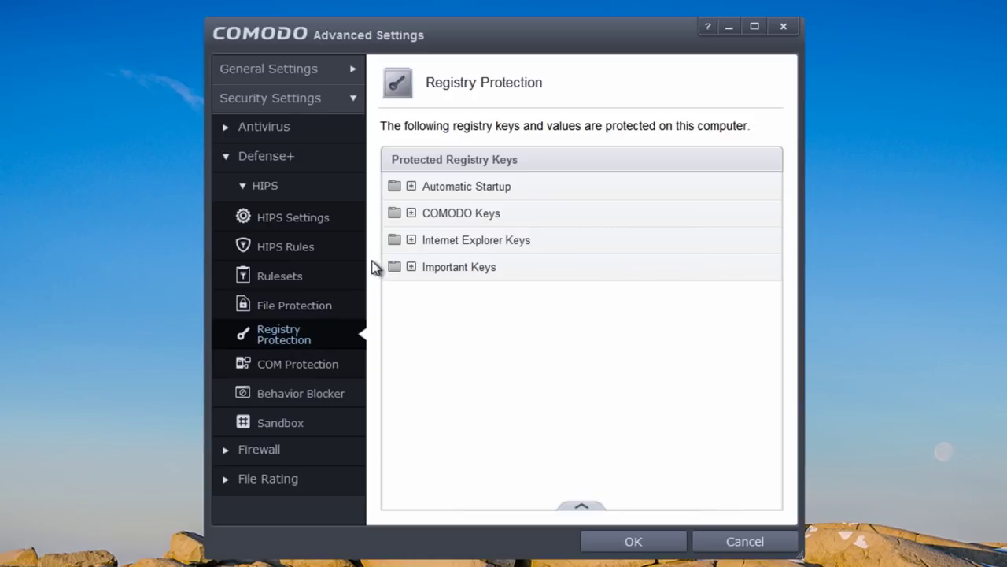
click(411, 188)
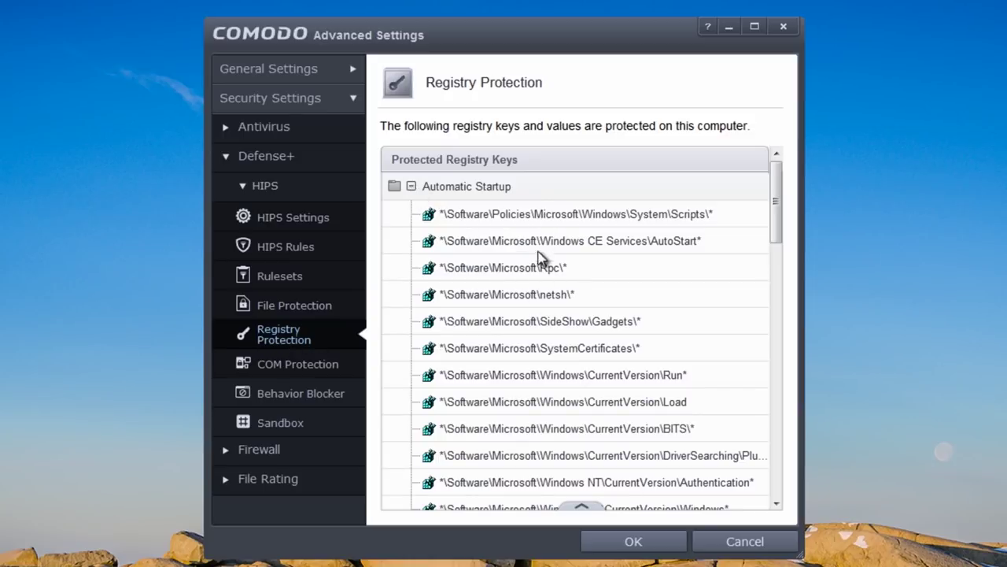
drag(775, 197, 777, 244)
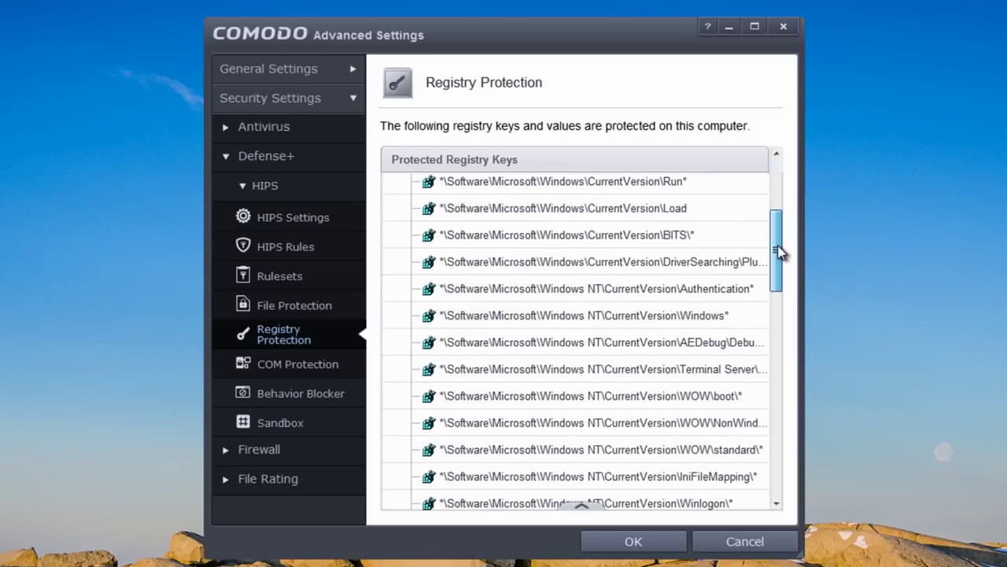
Look at the edit options for the protected Windows NT Authentication key and its registry groups, leaving the groups without changes.
right_click(624, 291)
mouse_move(669, 305)
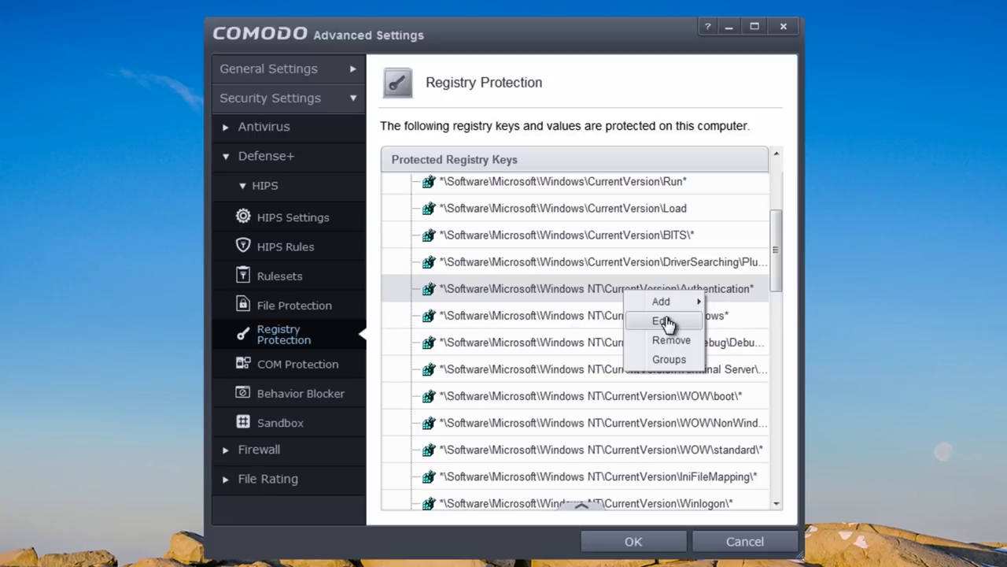
mouse_move(749, 312)
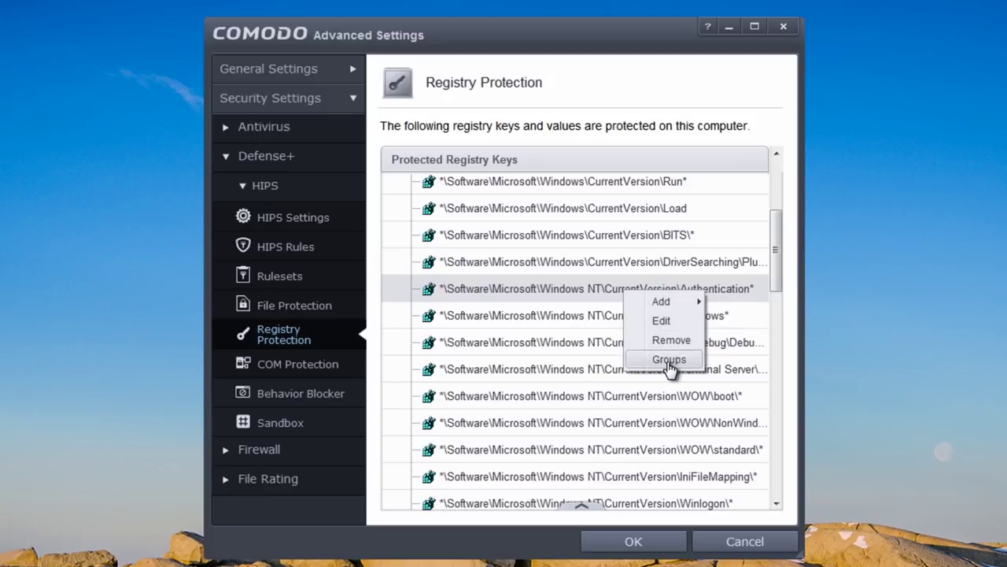
click(662, 322)
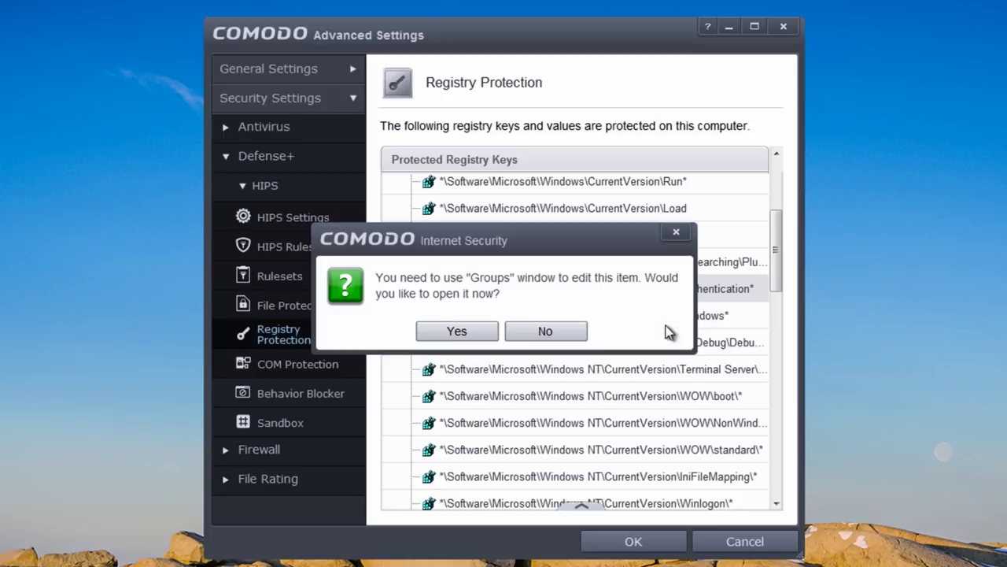
click(458, 331)
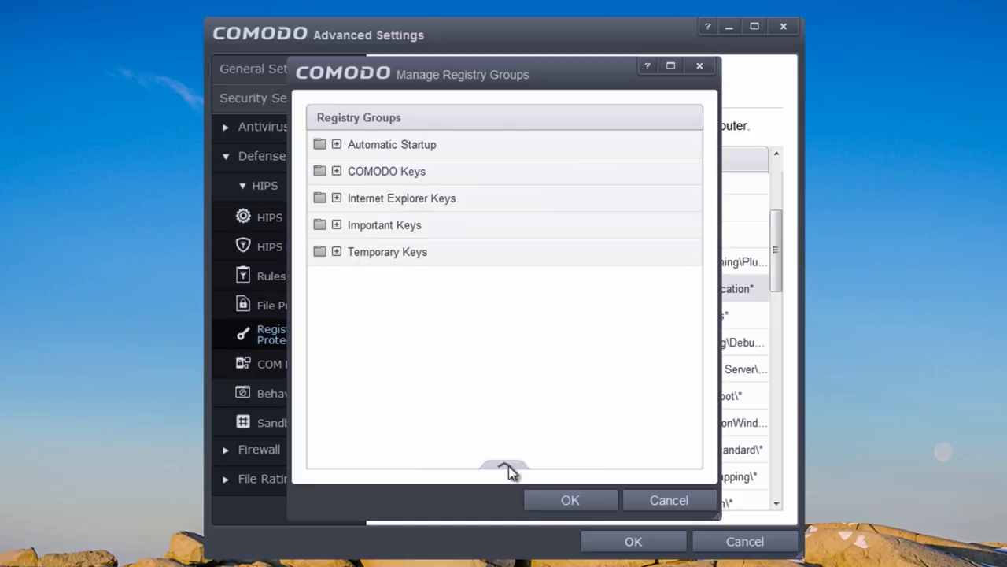
click(656, 502)
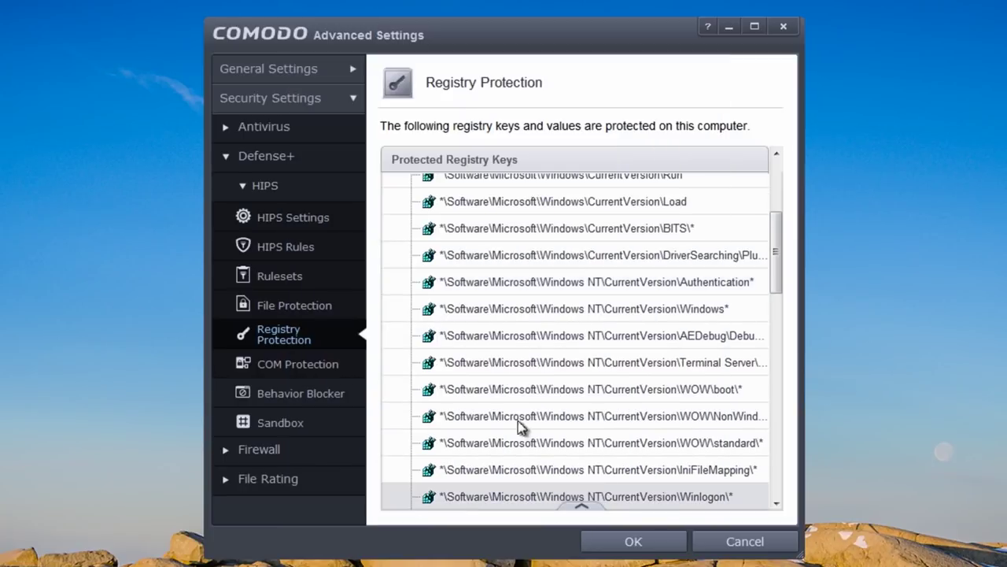
Examine more protected startup keys and the available registry protection actions, and view the COM Protection interface groups.
scroll(777, 282, down, 3)
mouse_move(584, 511)
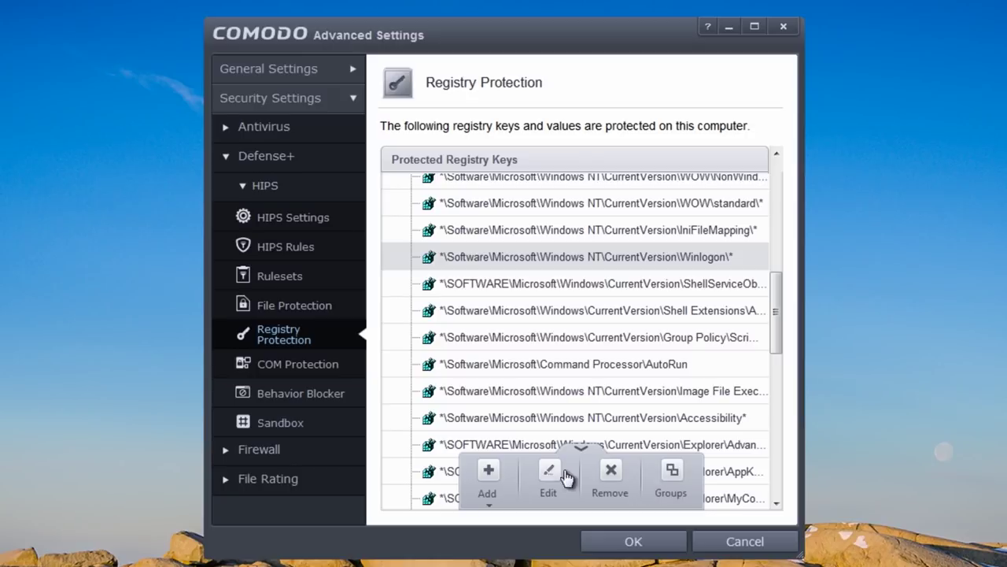
click(286, 374)
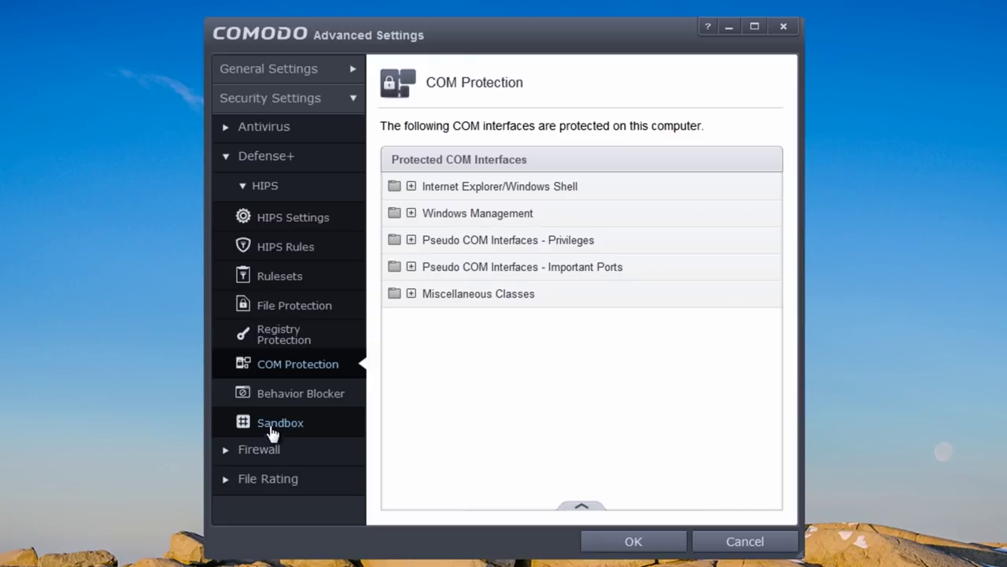
Set the Behavior Blocker to auto-sandbox unknown applications as Untrusted and enable defining exceptions for behavior blocking.
click(285, 400)
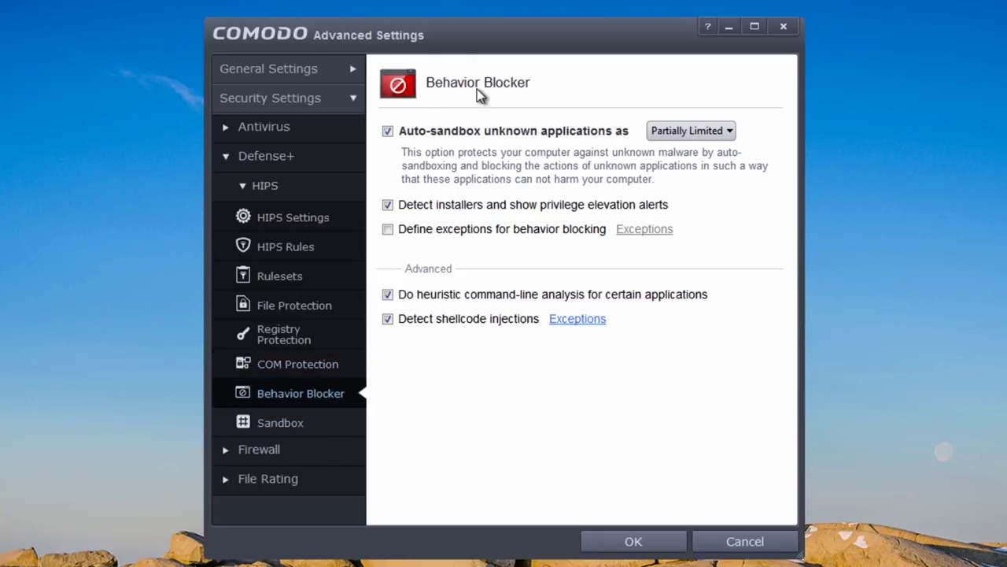
click(725, 132)
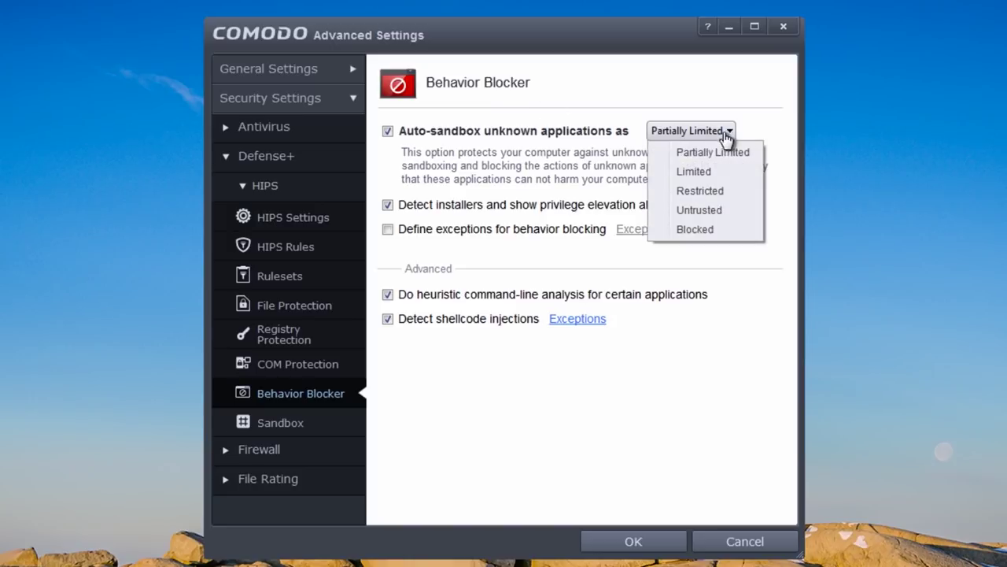
click(721, 212)
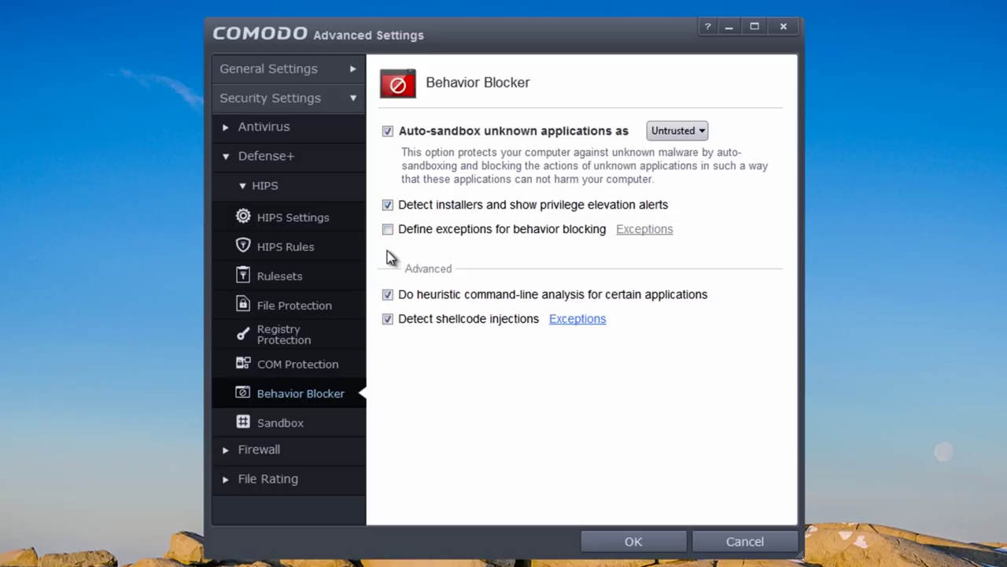
click(387, 229)
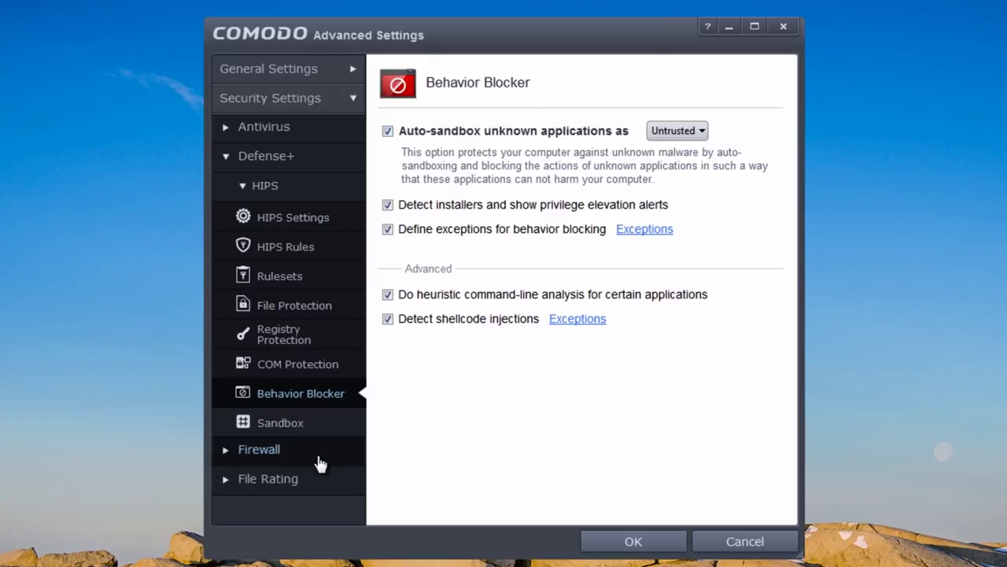
Review the Sandbox settings and the actions available for the list of automatically sandboxed applications.
click(270, 426)
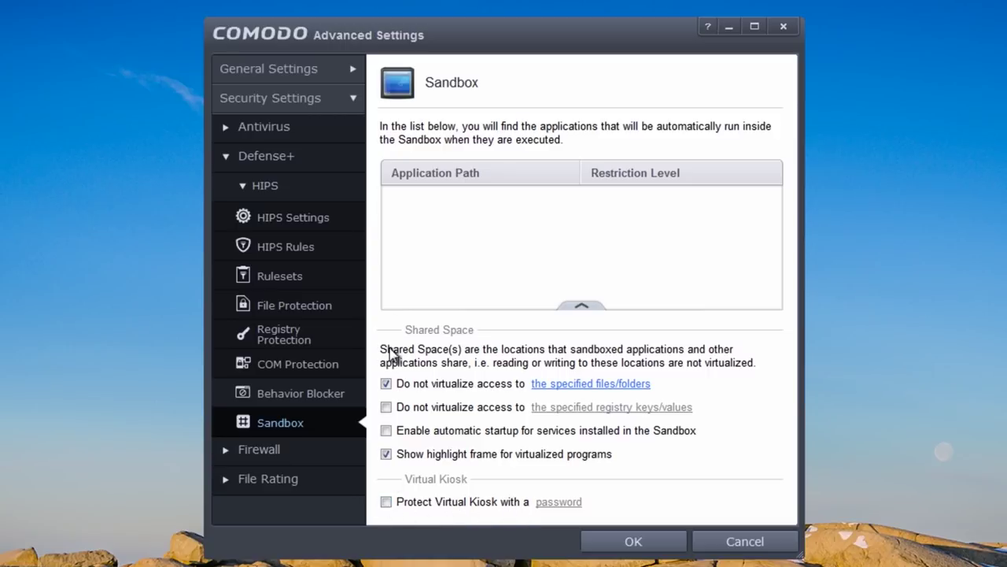
click(581, 306)
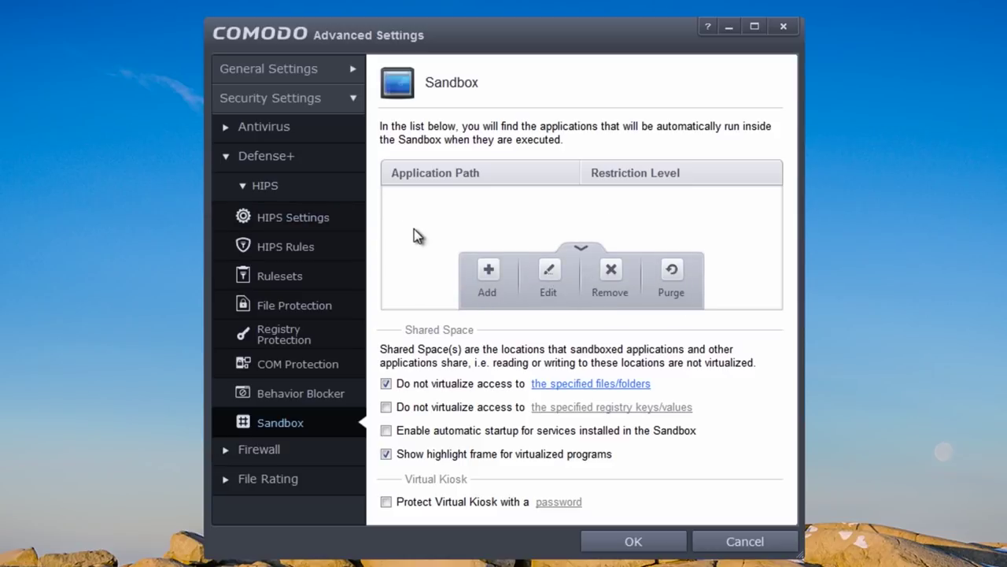
click(581, 250)
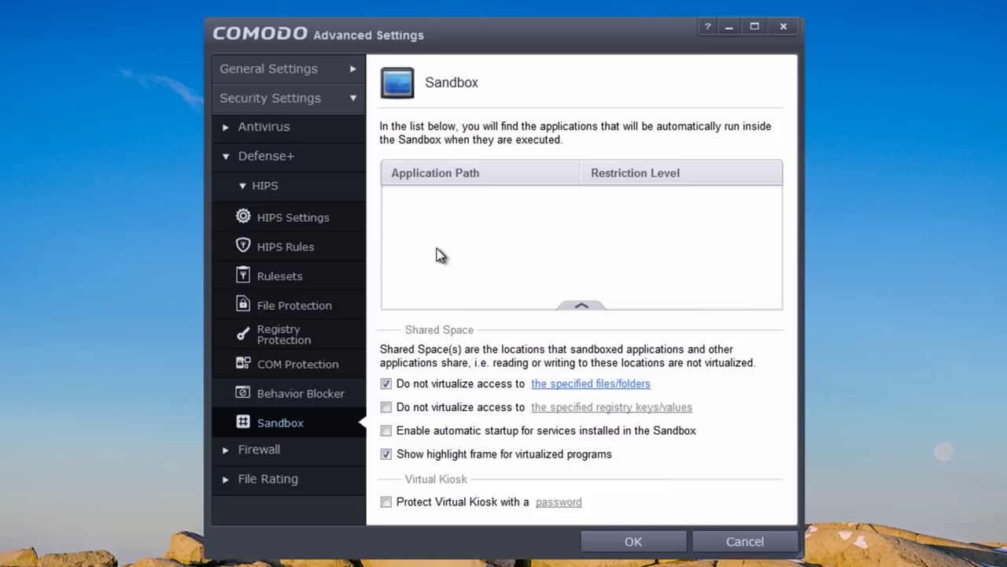
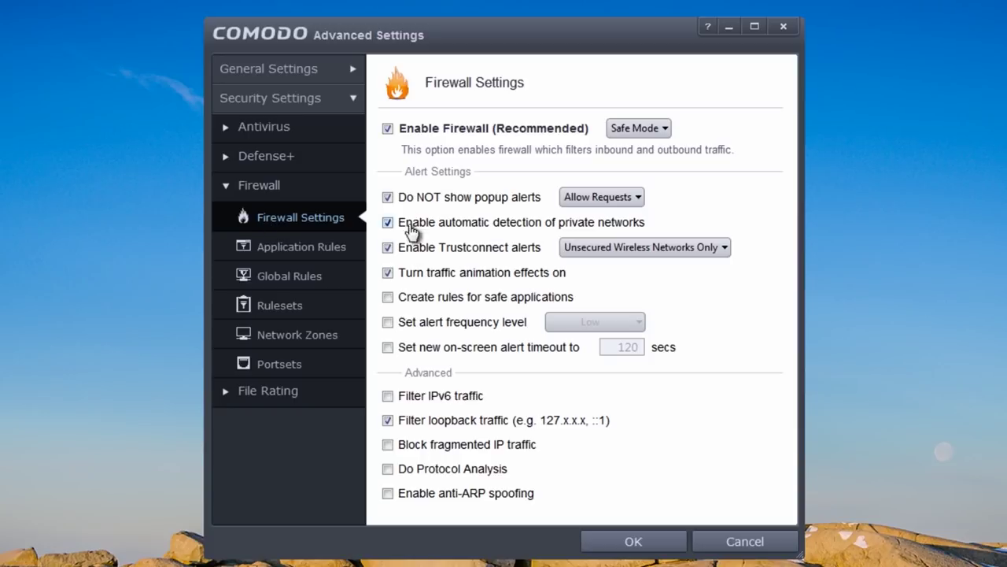
Keep the firewall in Safe Mode and enable IPv6 filtering, fragmented IP blocking, protocol analysis, anti-ARP spoofing protection and rule creation for safe applications.
click(657, 132)
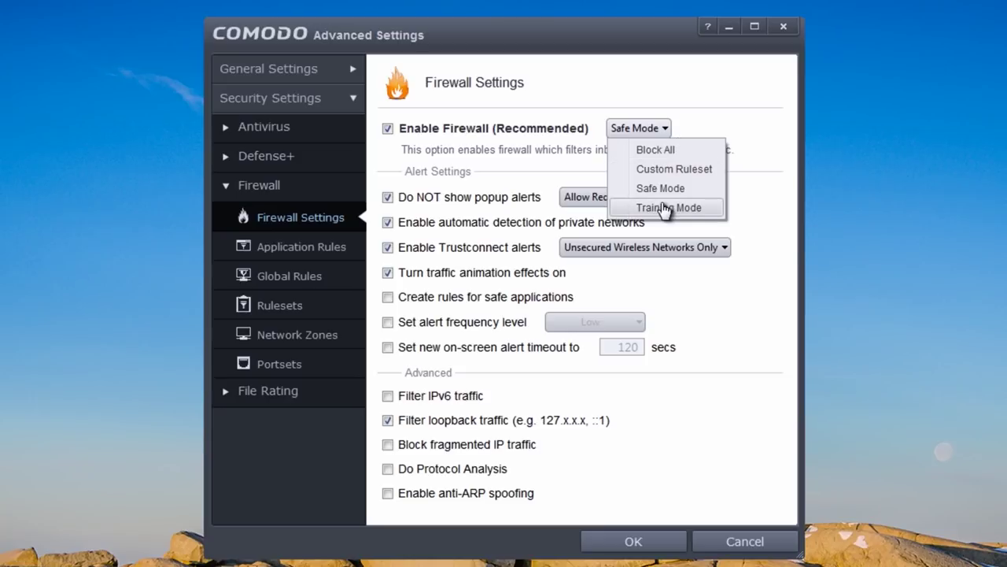
click(647, 134)
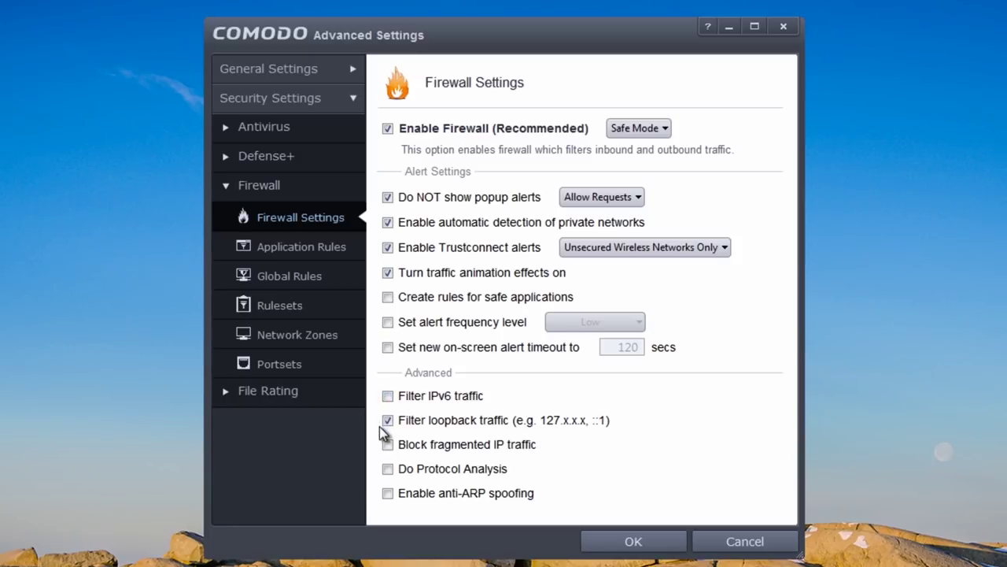
click(387, 396)
click(387, 444)
click(389, 495)
click(389, 470)
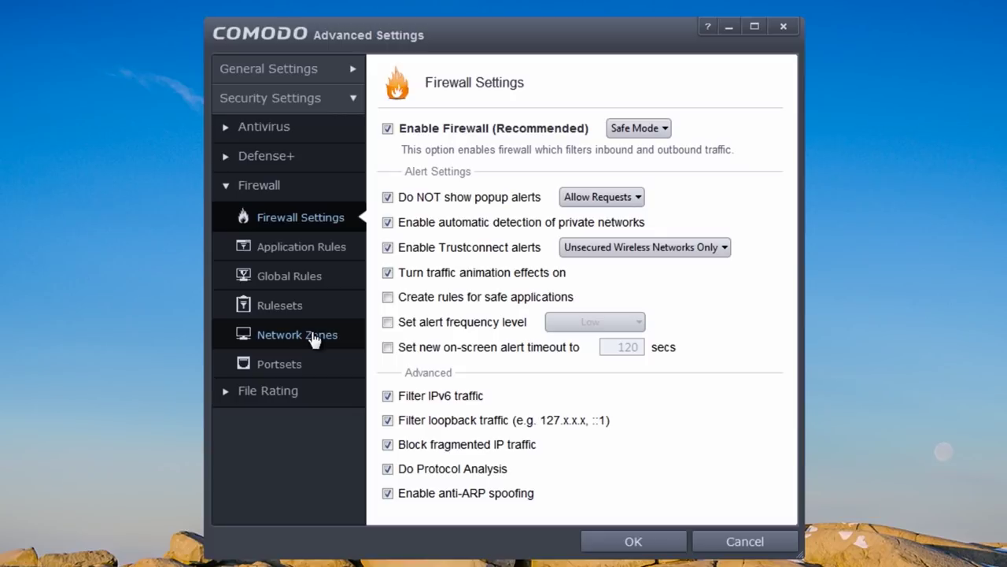
click(387, 299)
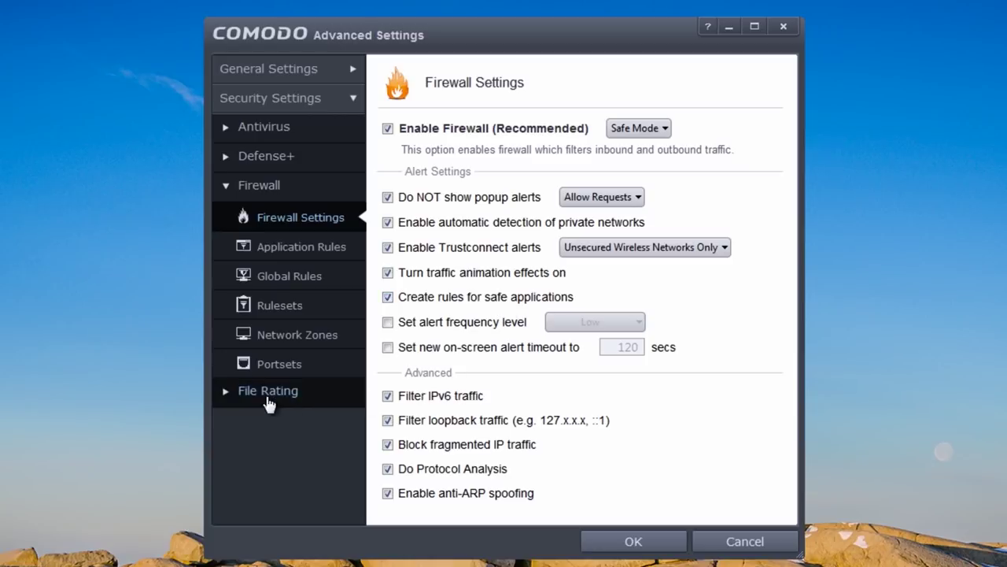
Review the firewall Application Rules and the actions available for managing them.
click(285, 251)
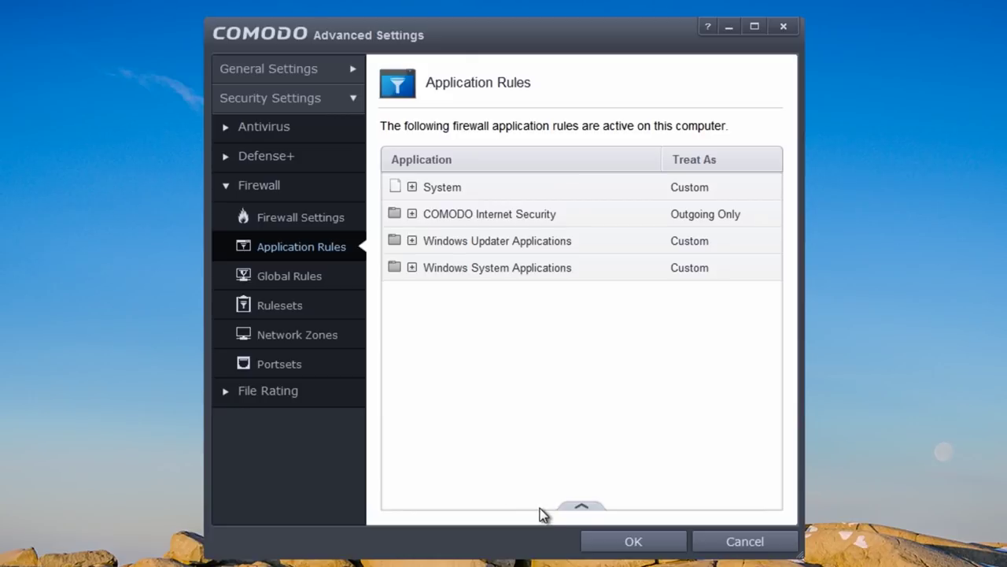
click(580, 508)
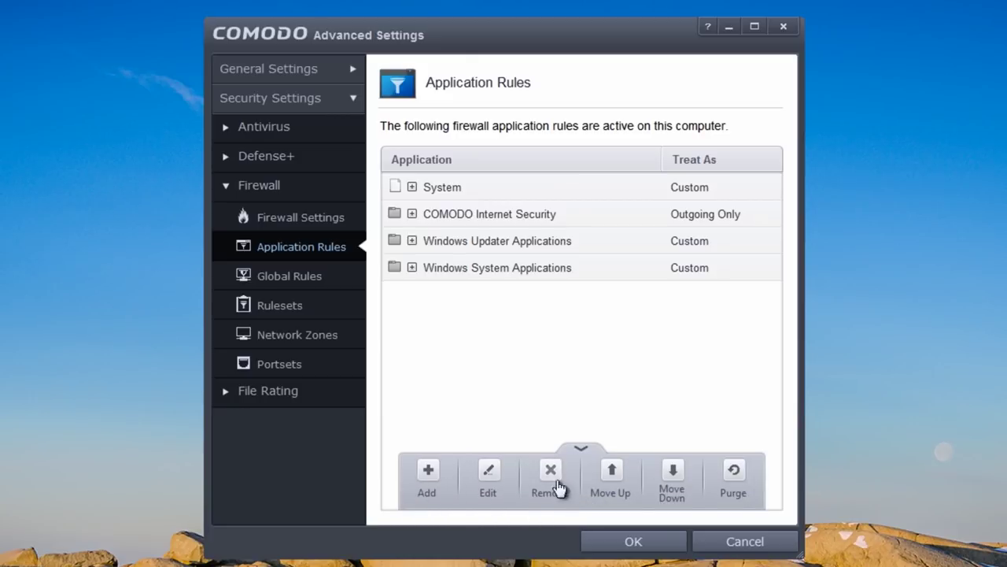
Review the firewall's Global Rules, Rulesets, Network Zones and Portsets.
click(581, 447)
click(275, 280)
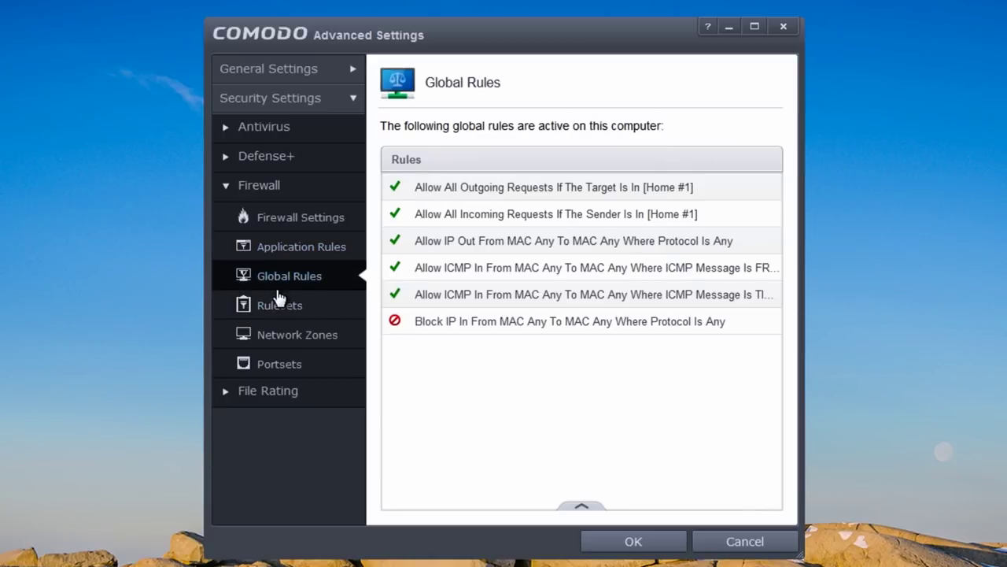
click(271, 308)
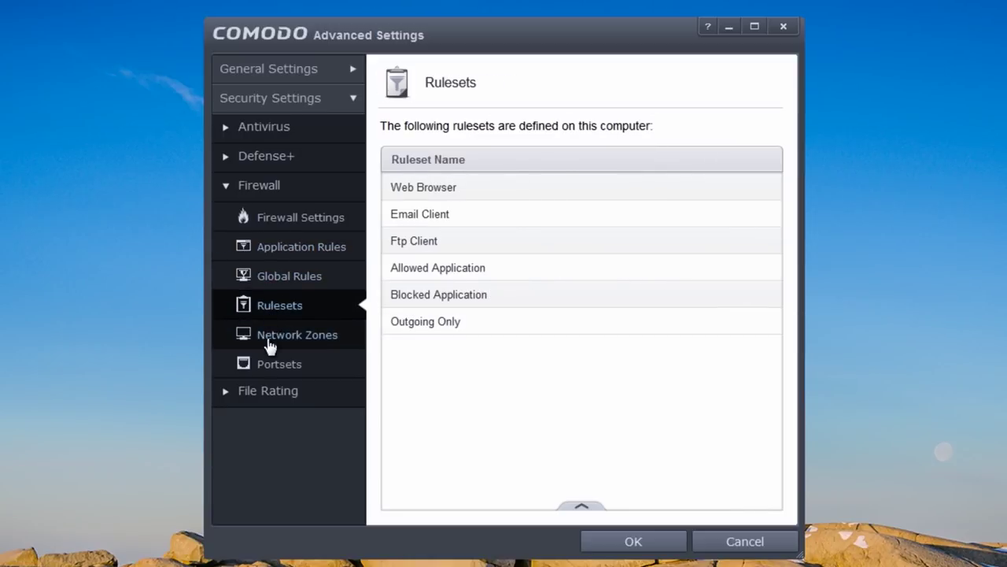
click(271, 339)
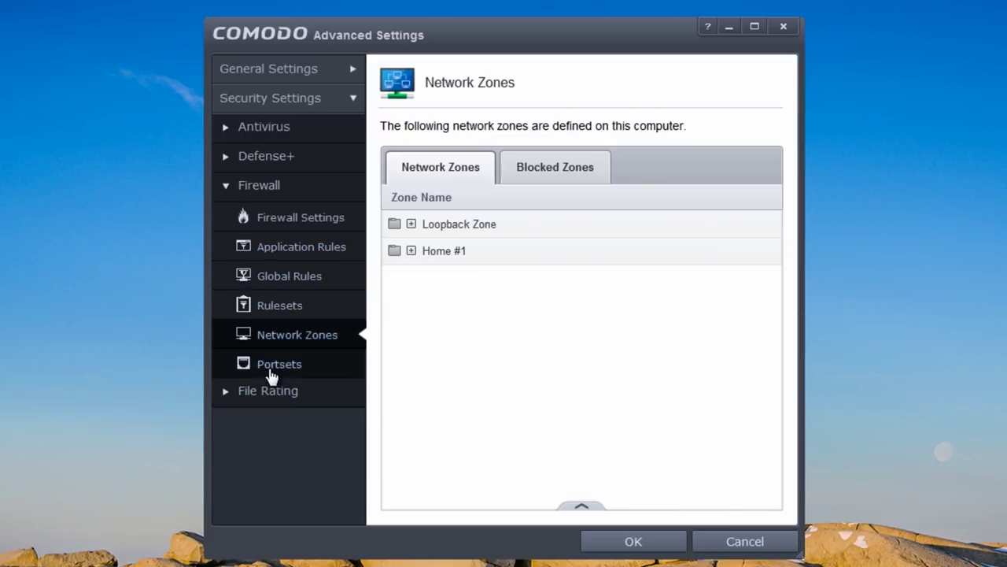
click(270, 370)
Review the Trusted Files, Unrecognized Files and Submitted Files lists under File Rating.
click(262, 397)
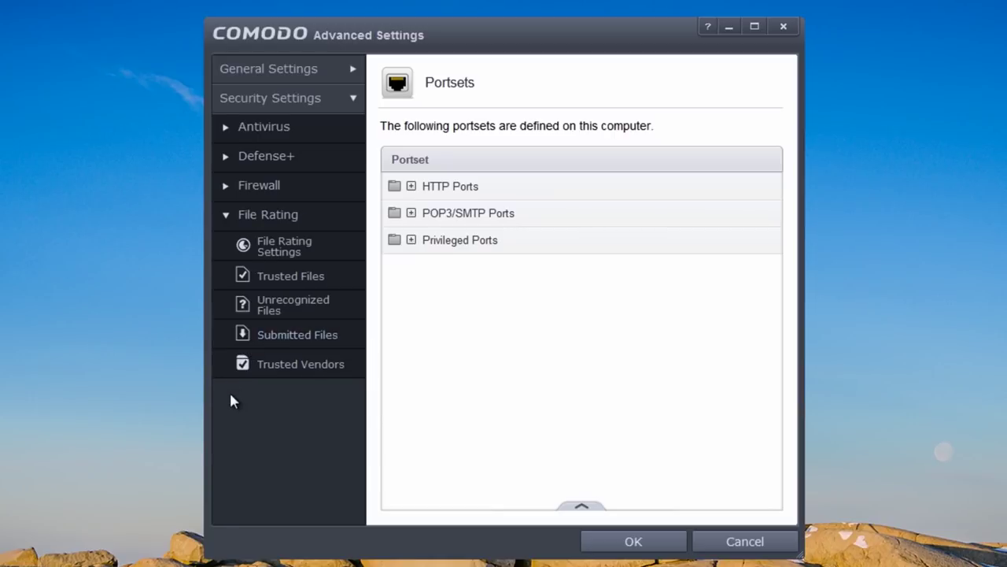
click(267, 283)
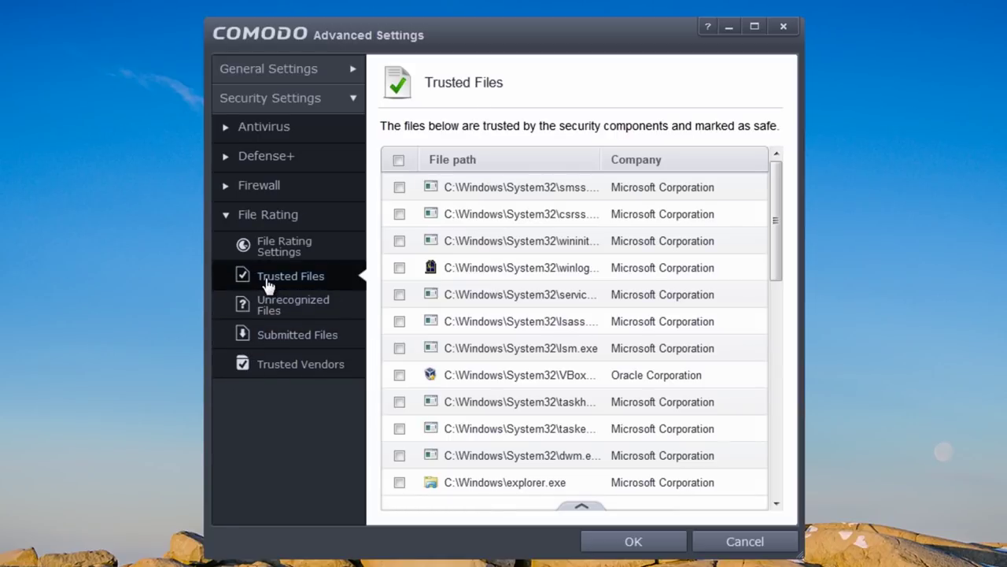
click(277, 310)
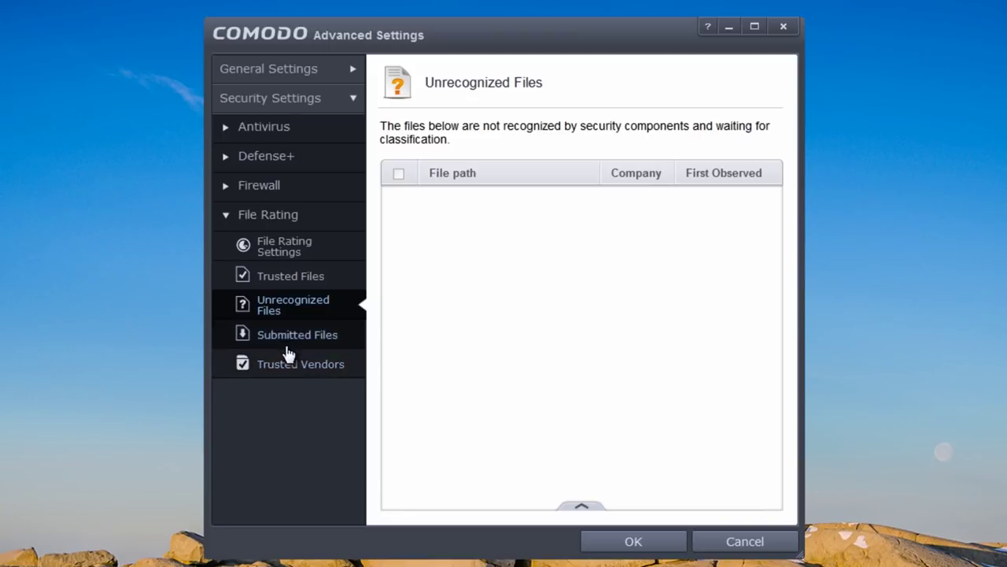
click(300, 340)
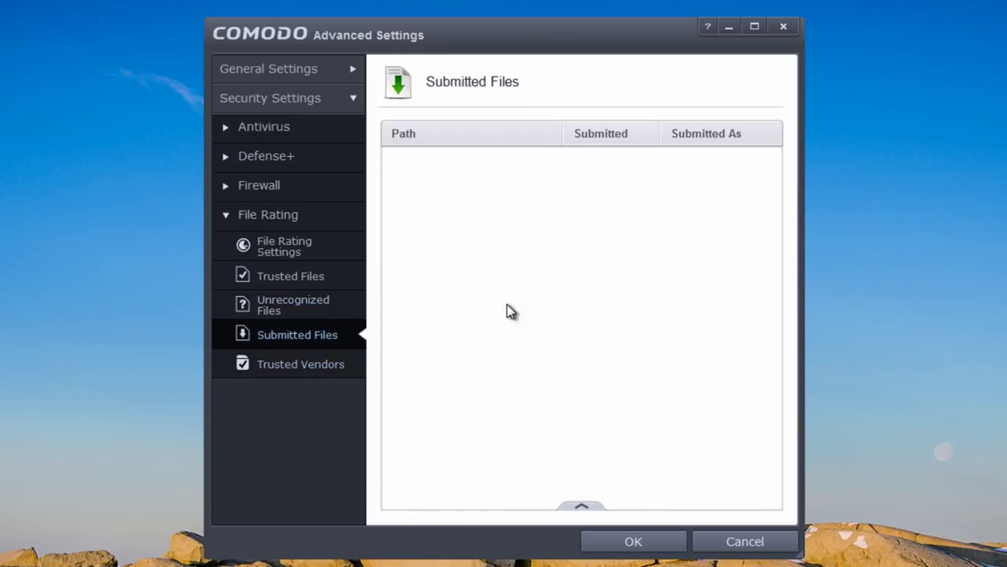
Look through the Trusted Vendors list and the actions available for managing it.
click(322, 365)
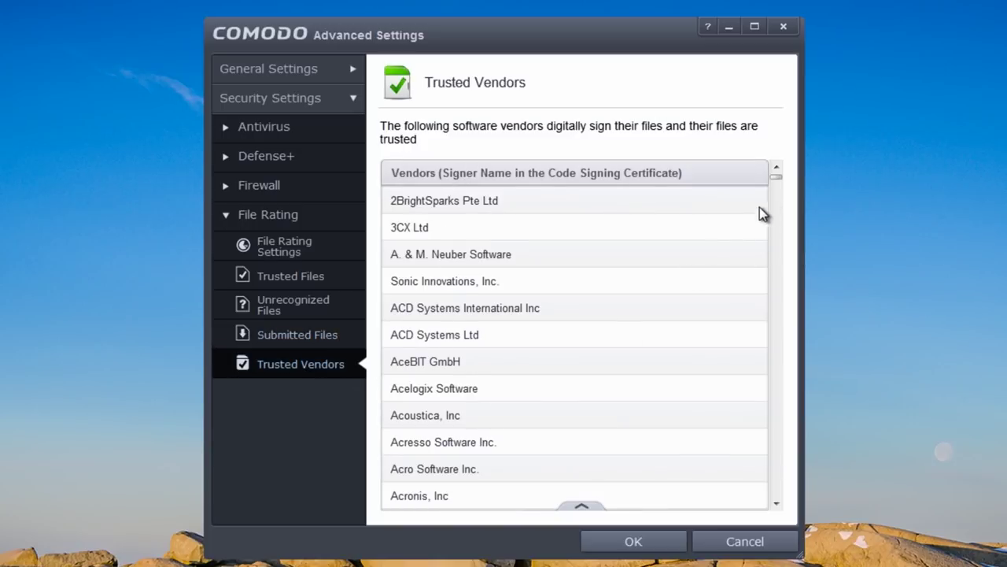
drag(777, 182, 768, 305)
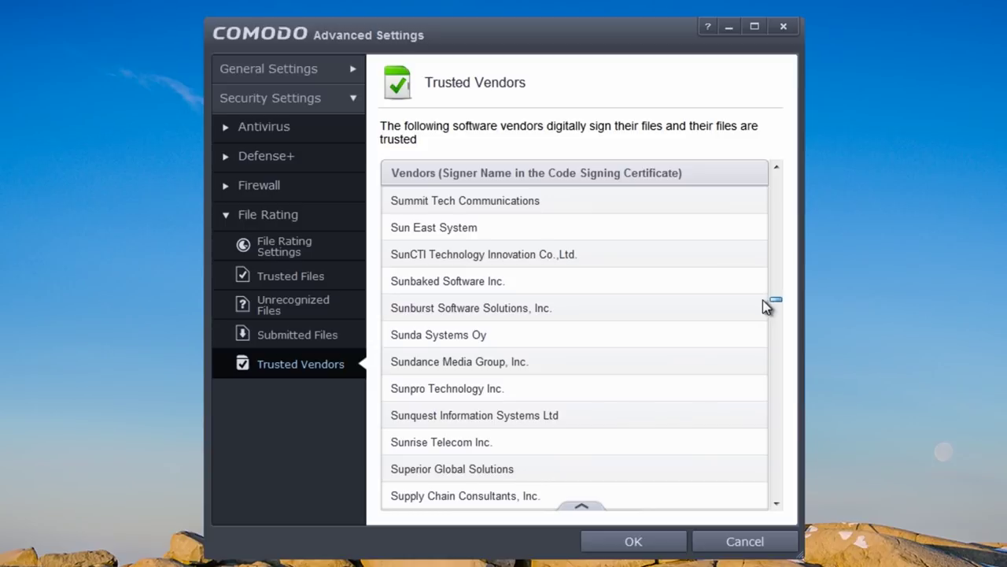
click(581, 505)
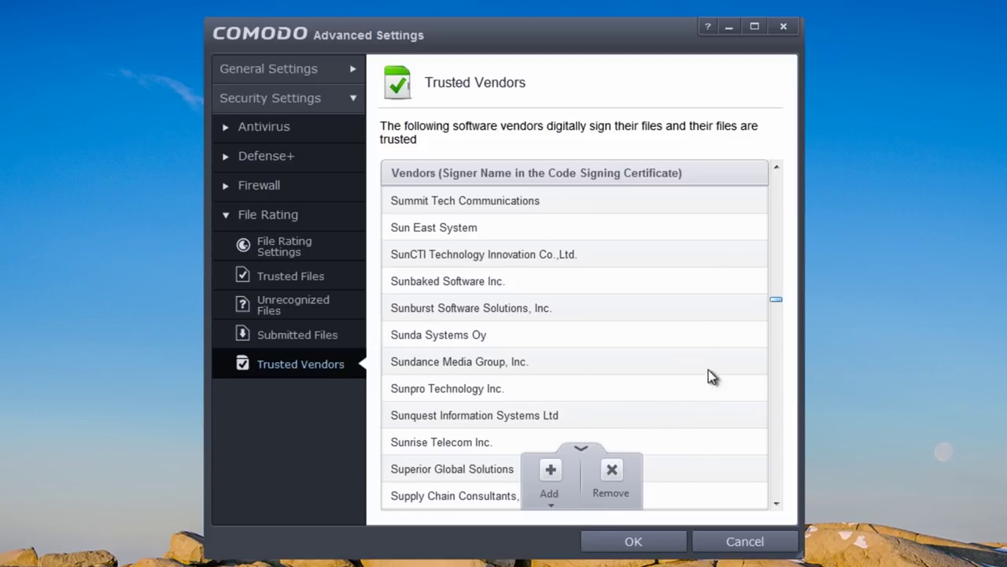
drag(778, 305, 775, 174)
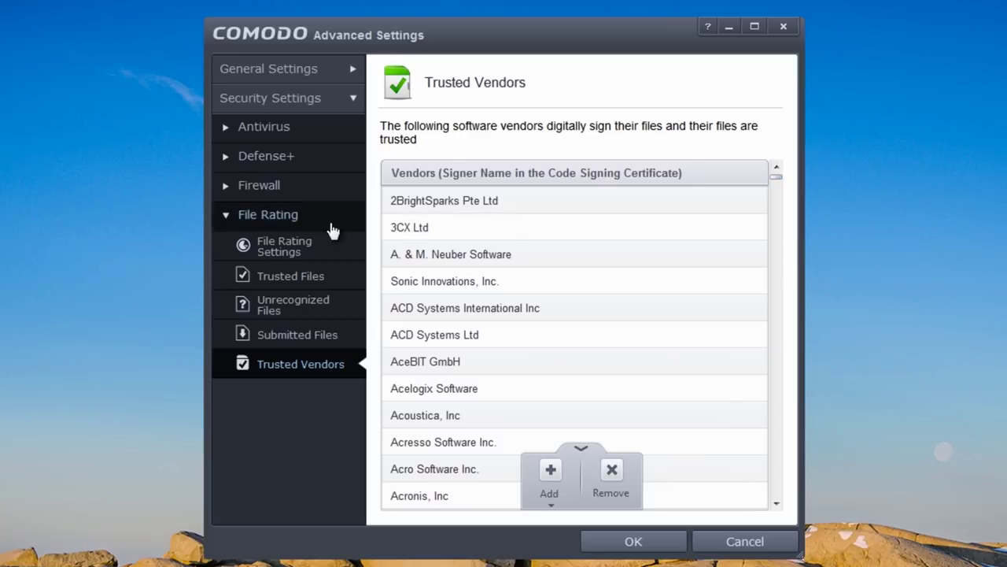
Recheck the Trusted Files and Unrecognized Files lists, and accept the advanced settings.
click(279, 285)
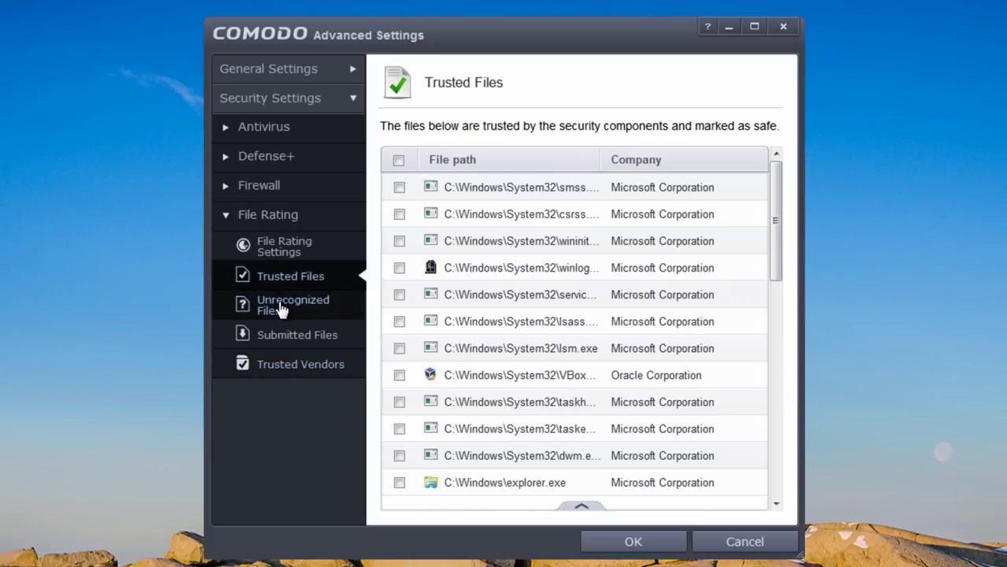
click(283, 311)
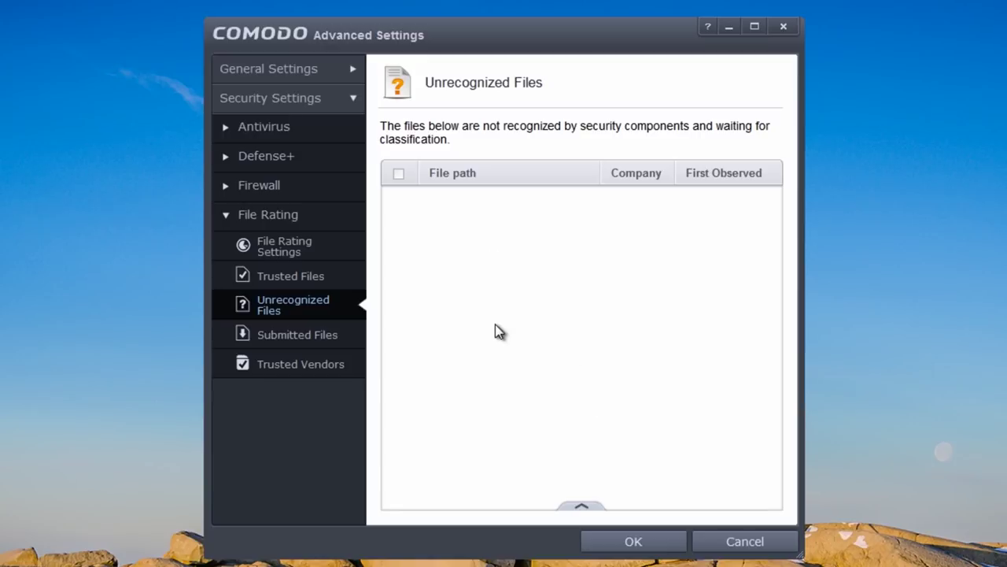
click(225, 217)
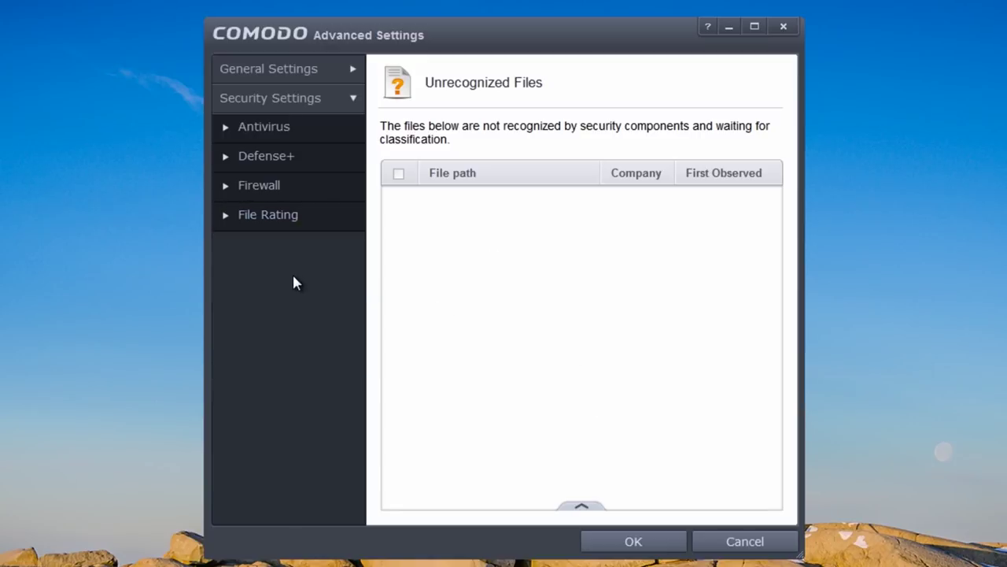
click(352, 101)
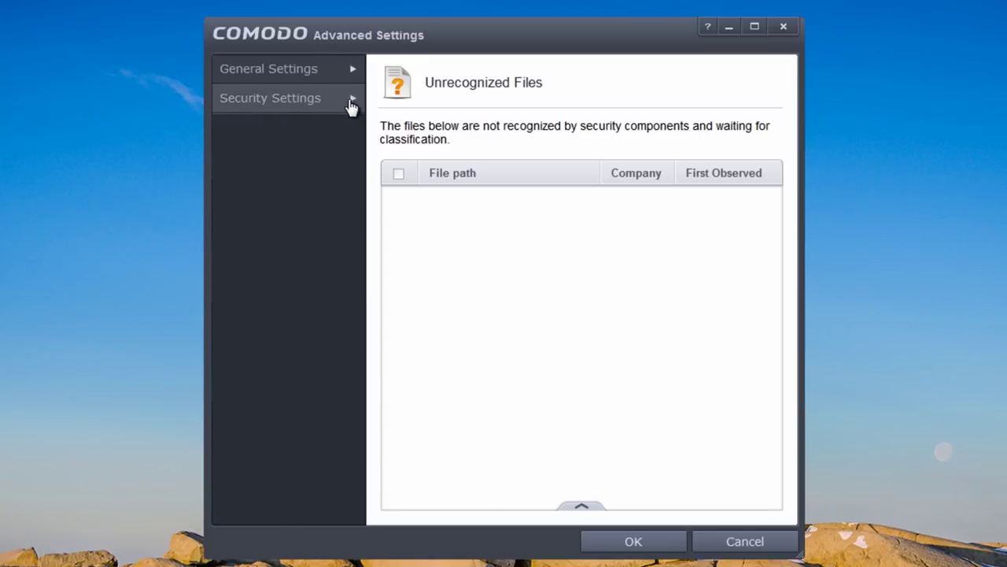
click(634, 542)
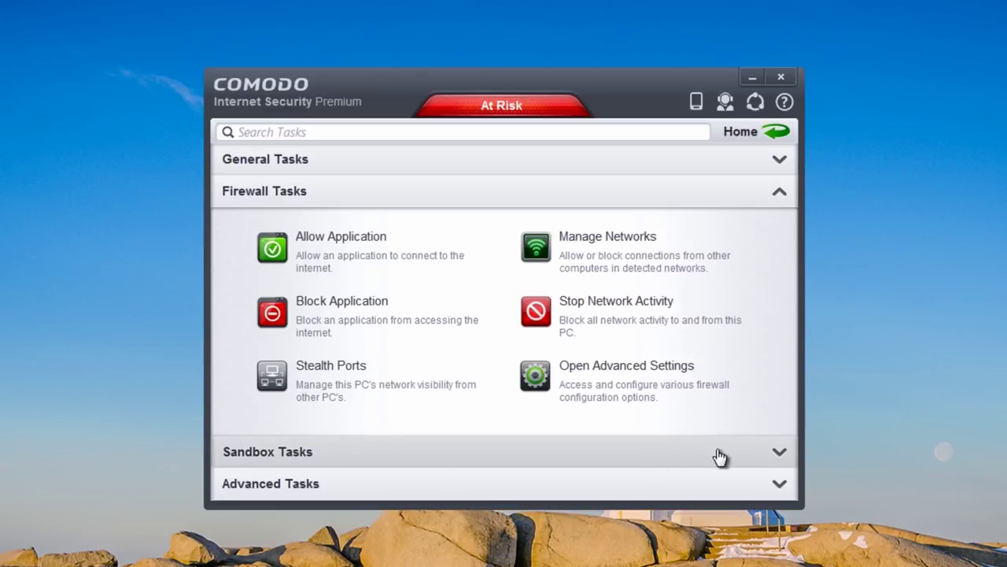
Open the sandbox's Shared Space, move the zipped mbam-chameleon-1.62.1.1000 folder from the desktop into it, and close the folder window.
click(780, 452)
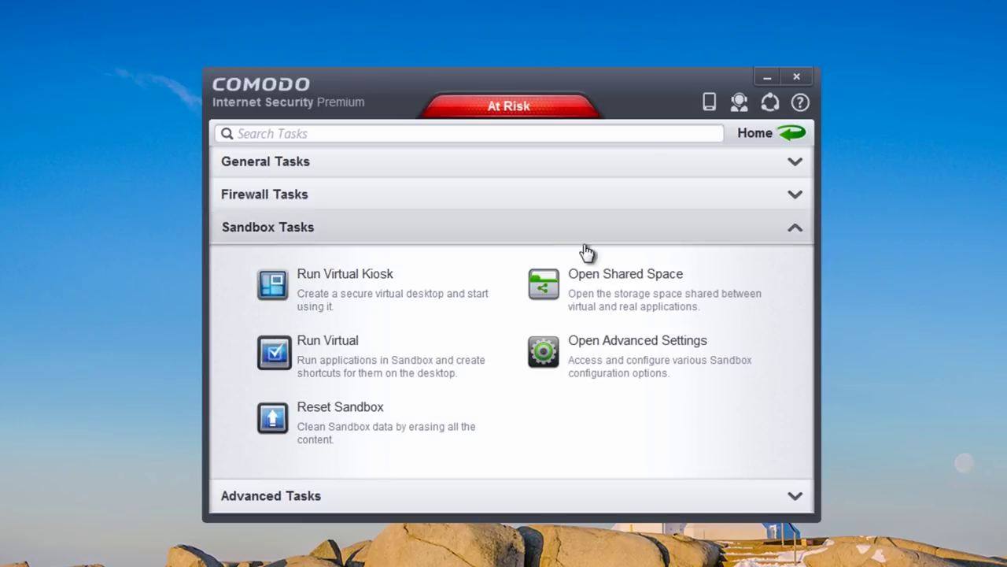
click(615, 298)
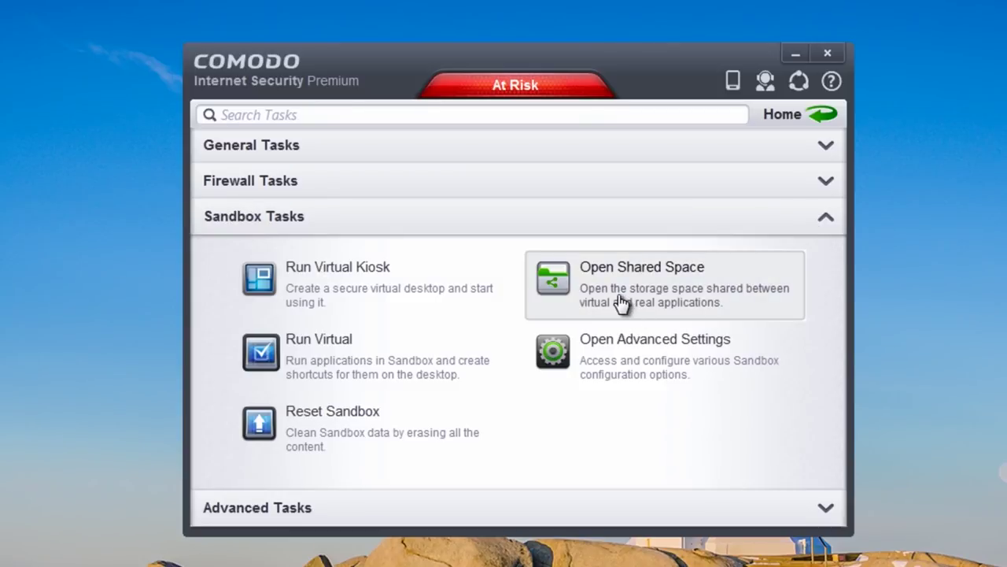
click(618, 292)
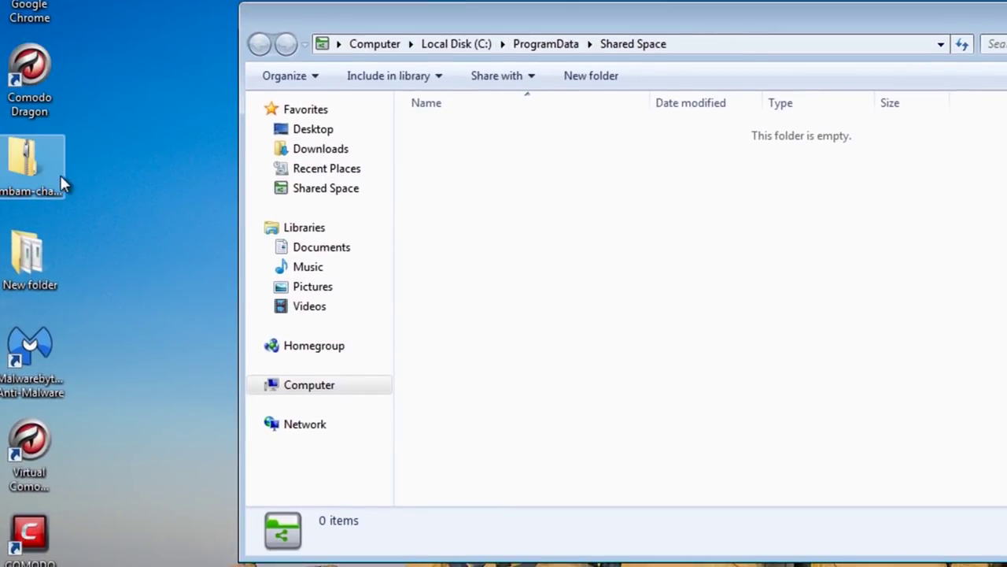
drag(60, 175, 604, 220)
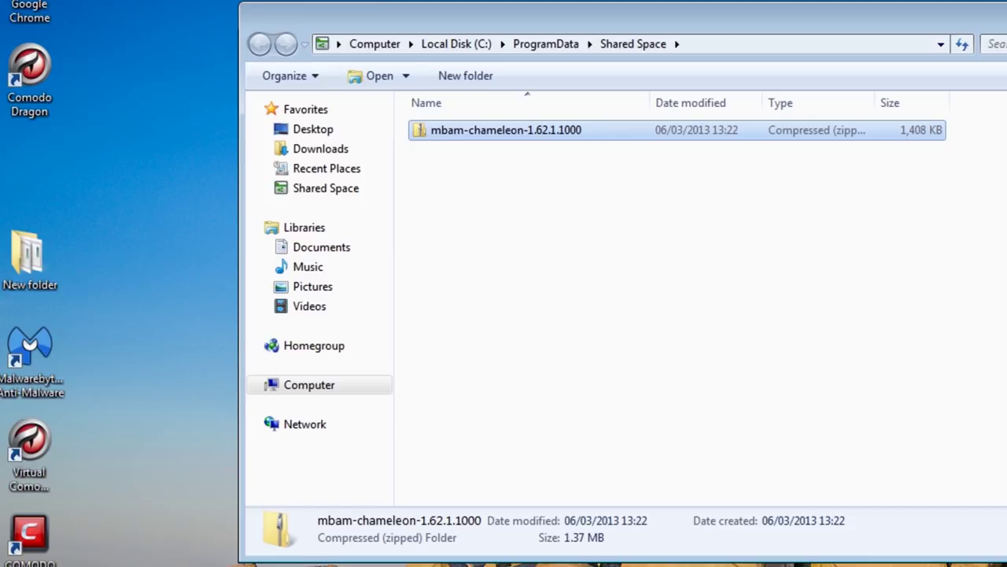
click(967, 21)
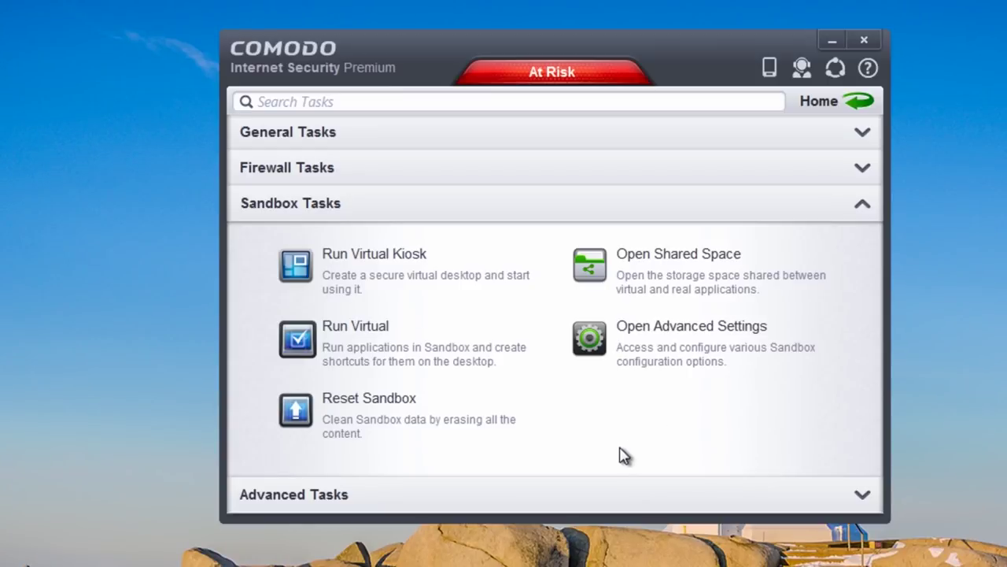
Launch the Virtual Kiosk, agreeing to install the required Microsoft Silverlight 5.1 package.
click(349, 266)
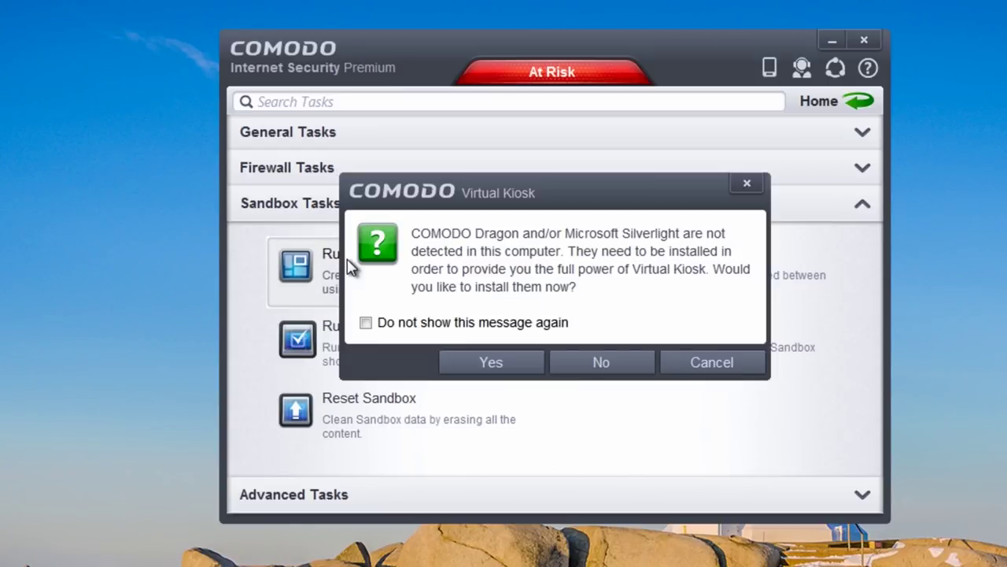
click(499, 363)
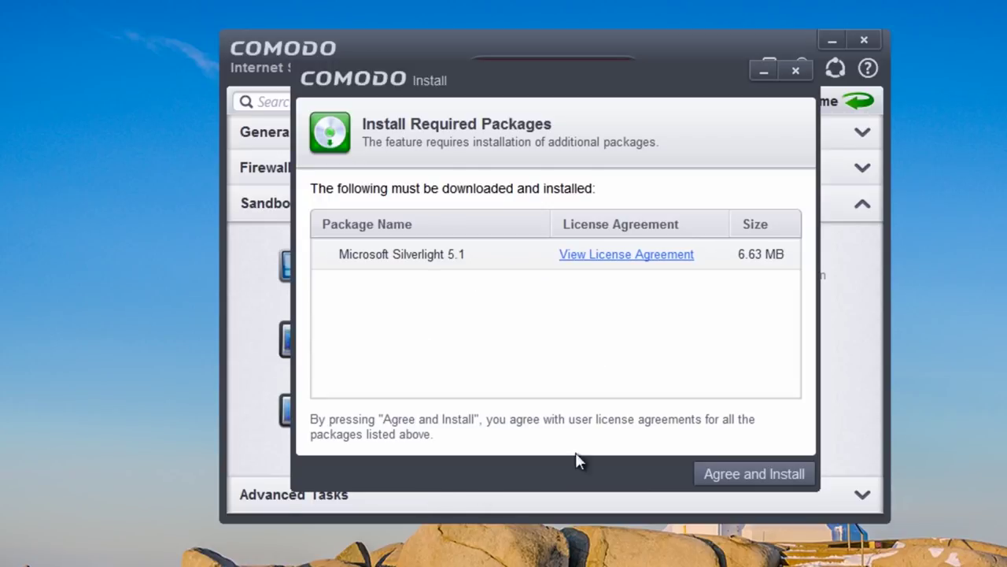
click(742, 477)
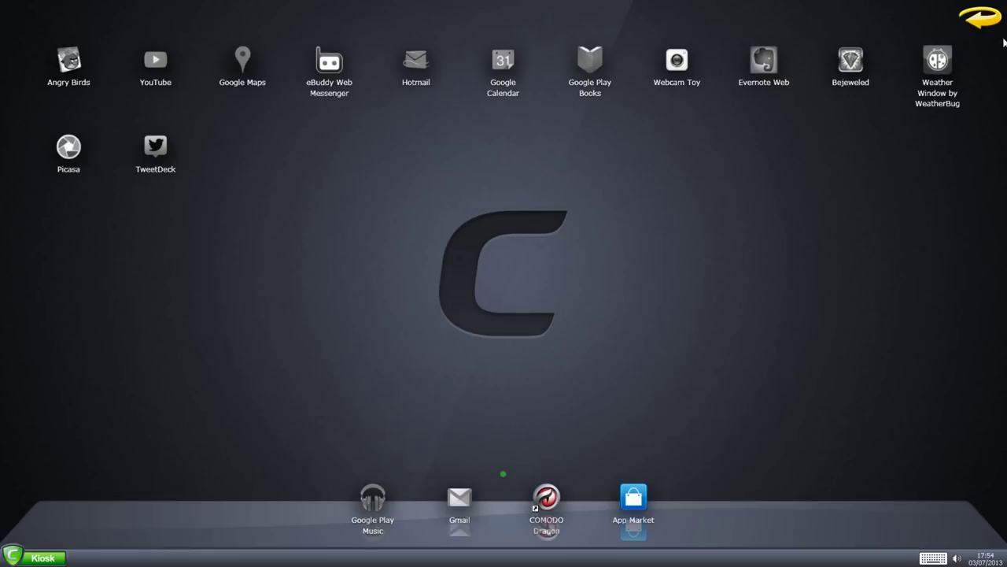
Switch the kiosk to its view of desktop shortcuts and check the Shared Space folder for the mbam-chameleon file.
click(980, 18)
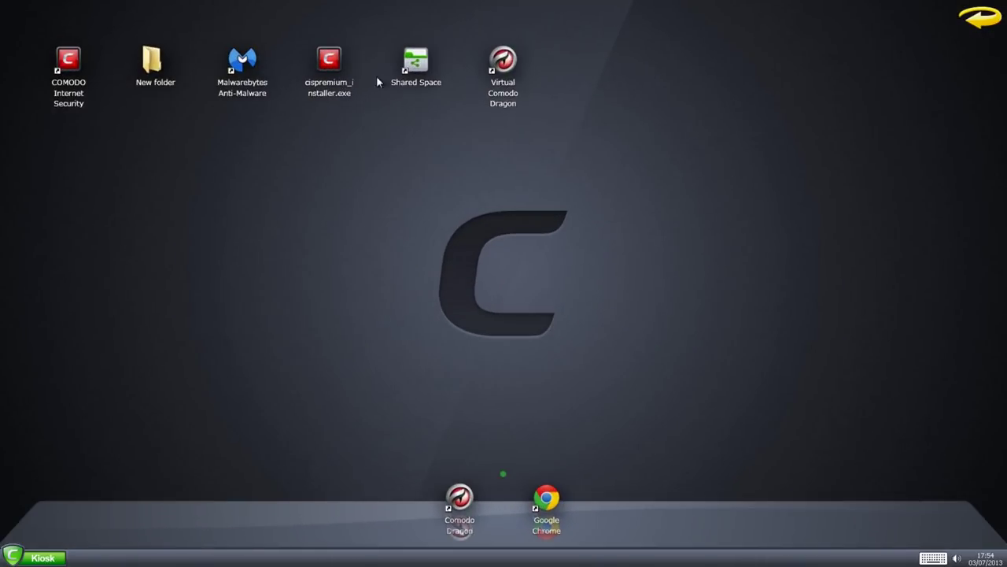
double_click(415, 63)
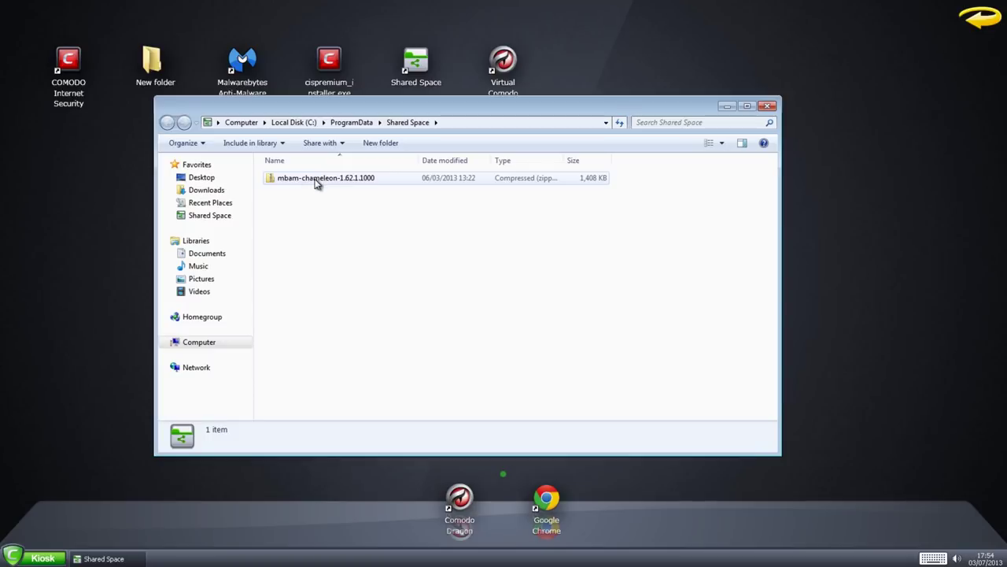
click(767, 106)
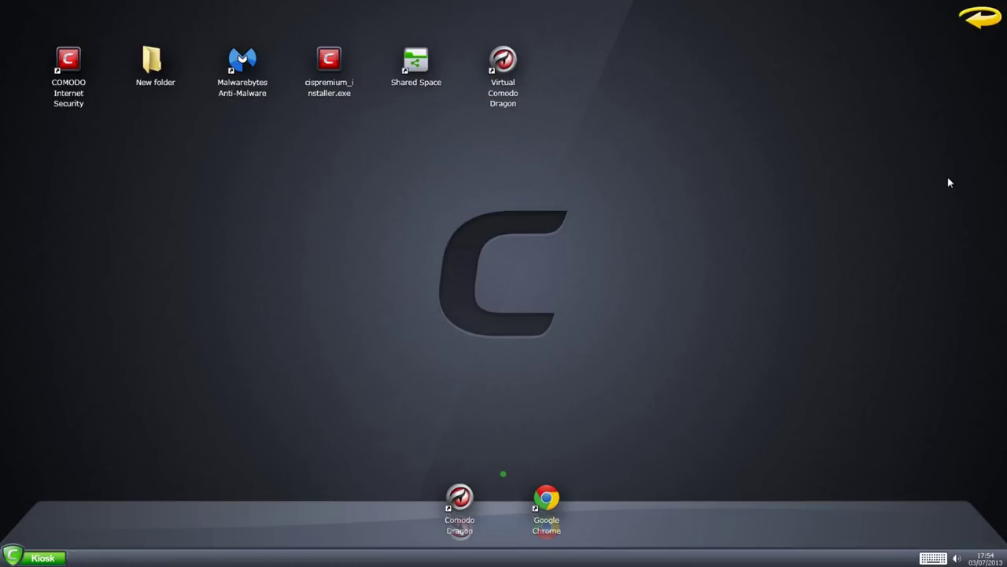
Show and dismiss the kiosk's virtual keyboard, and exit the Virtual Kiosk.
click(929, 557)
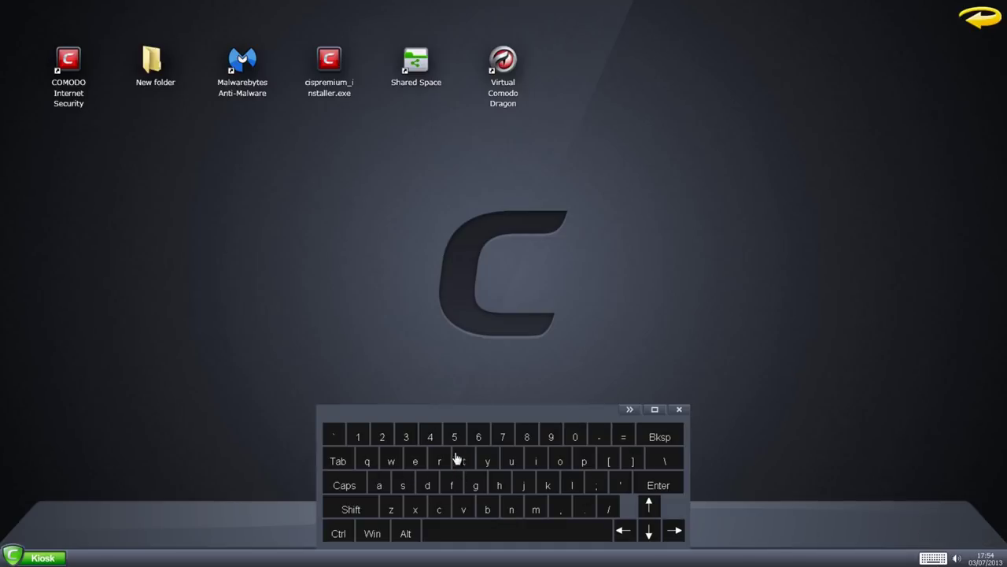
click(679, 409)
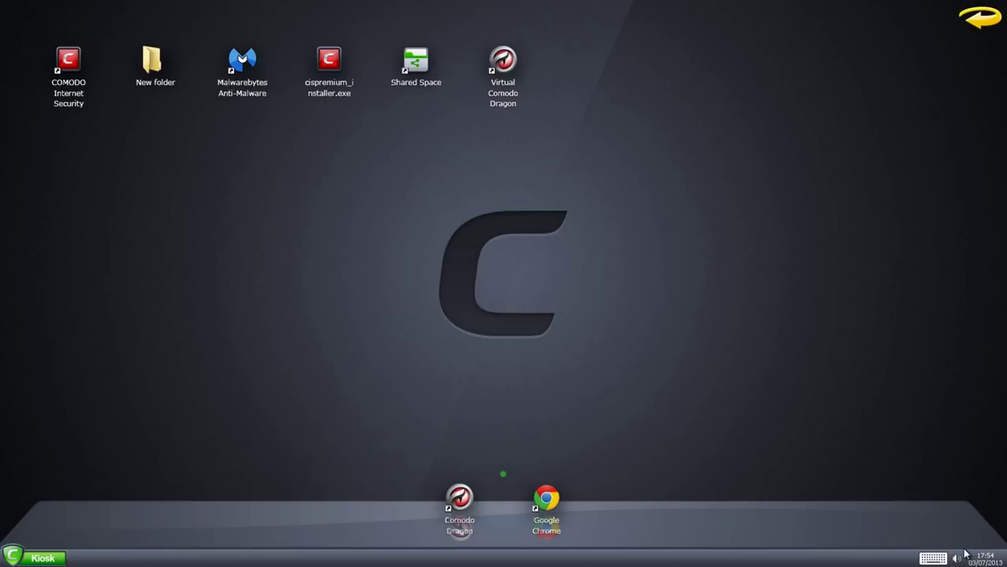
click(35, 558)
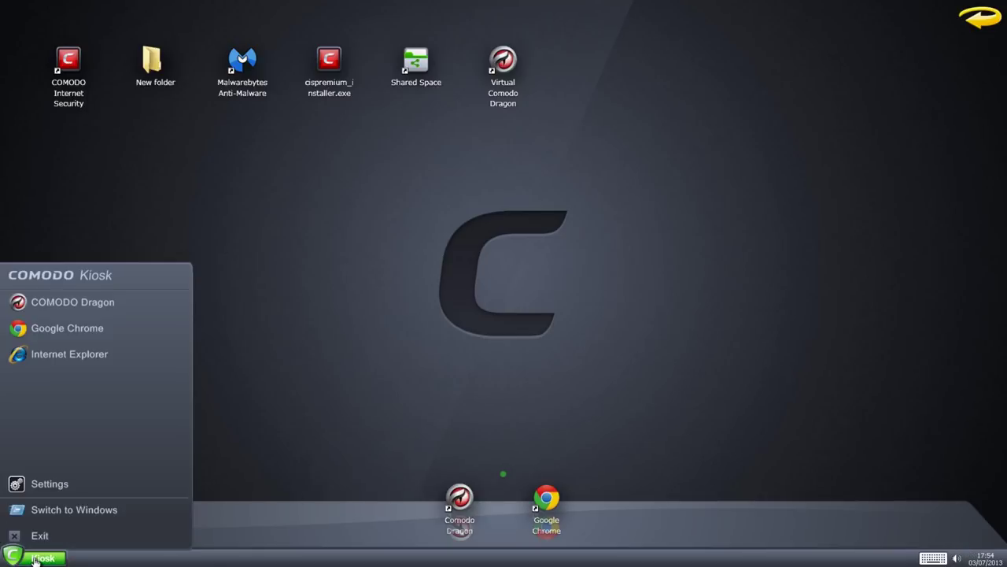
click(41, 536)
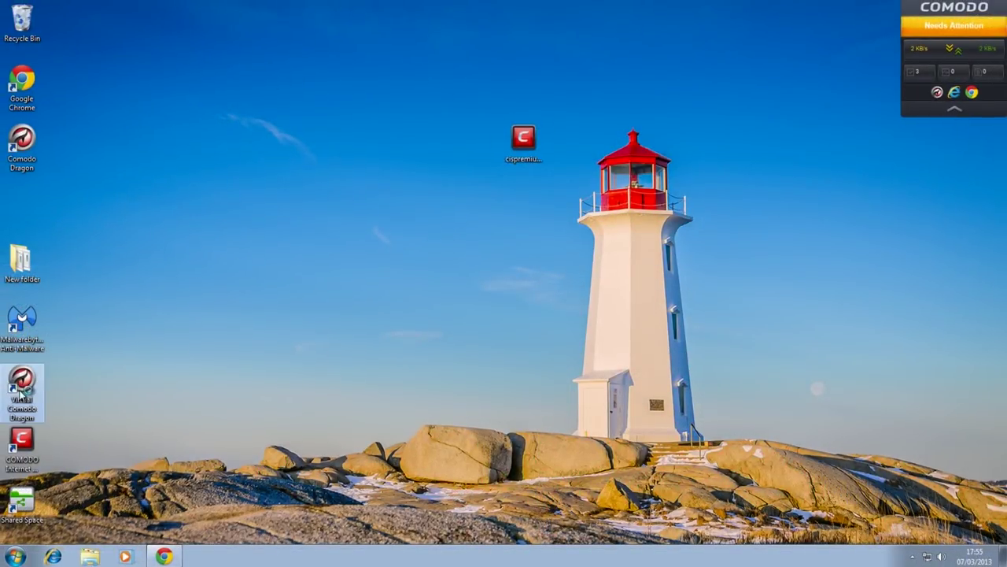
Run the Virtual Comodo Dragon browser and place the KillSwitch window beside it to view the virtualized processes.
double_click(22, 385)
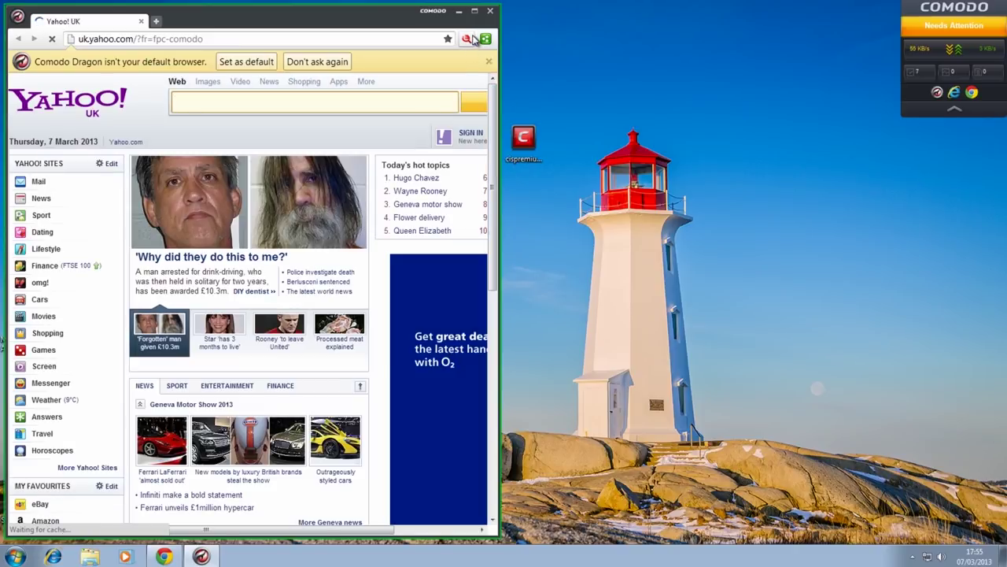
click(202, 556)
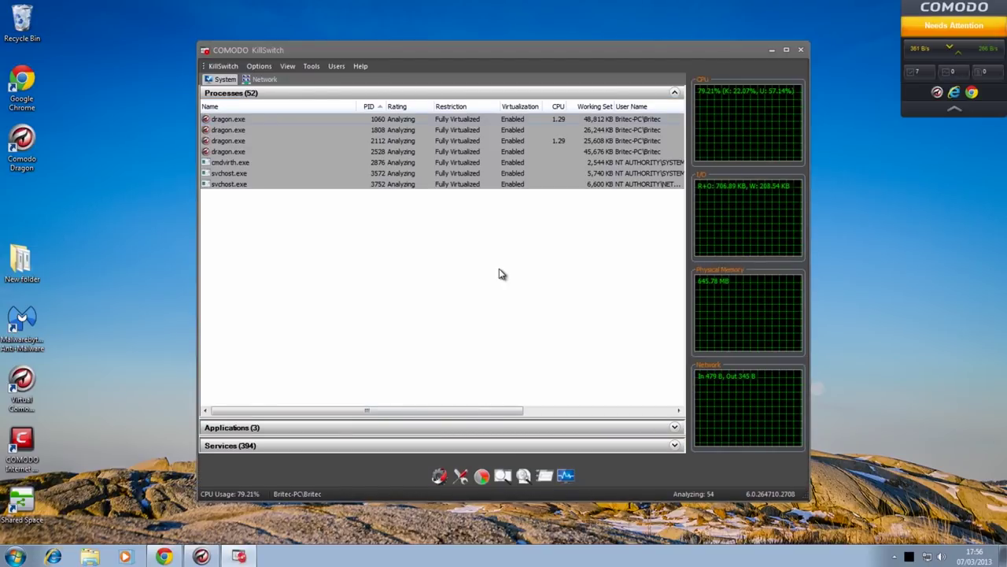
click(201, 556)
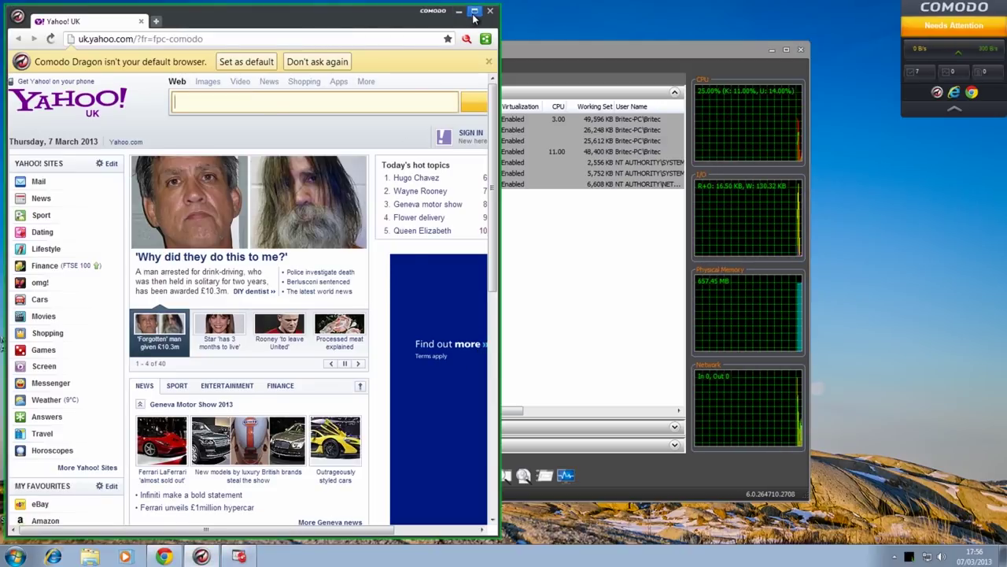
click(588, 57)
drag(586, 53, 722, 45)
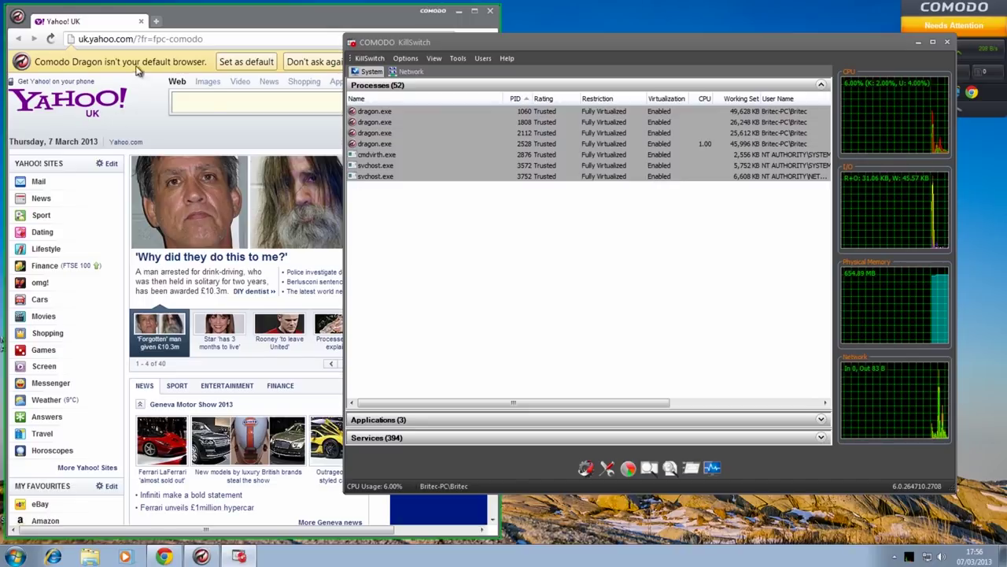
Close the Virtual Comodo Dragon browser and the KillSwitch window.
click(221, 106)
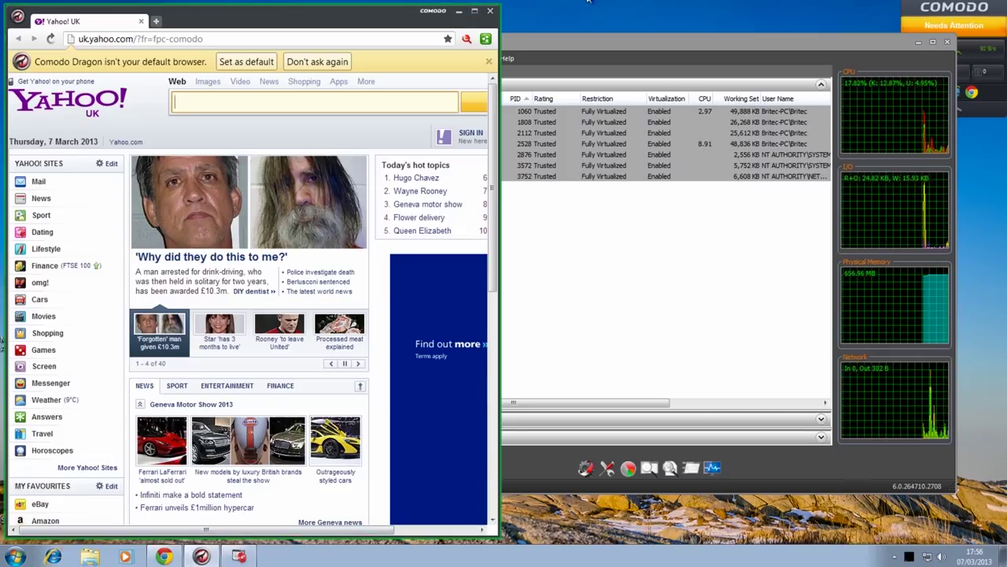
click(490, 11)
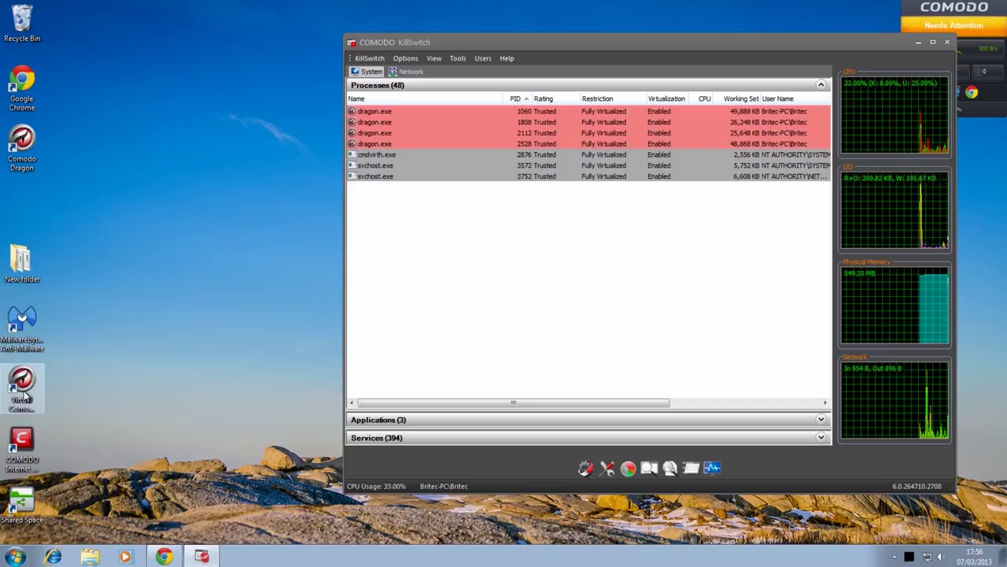
click(948, 44)
Move the COMODO Internet Security icon out of the hidden notification icons so it always shows on the taskbar.
click(912, 558)
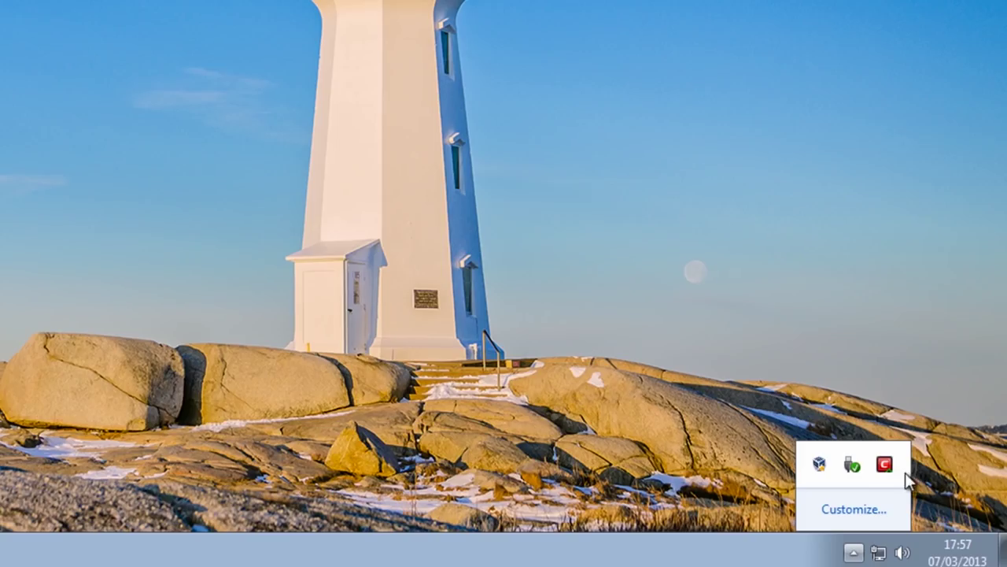
drag(931, 504, 855, 552)
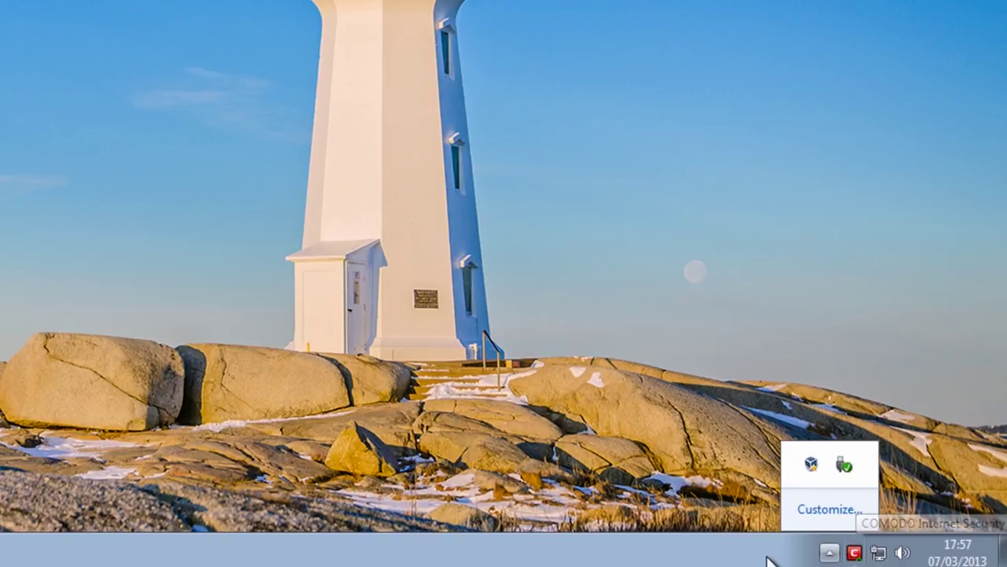
click(732, 560)
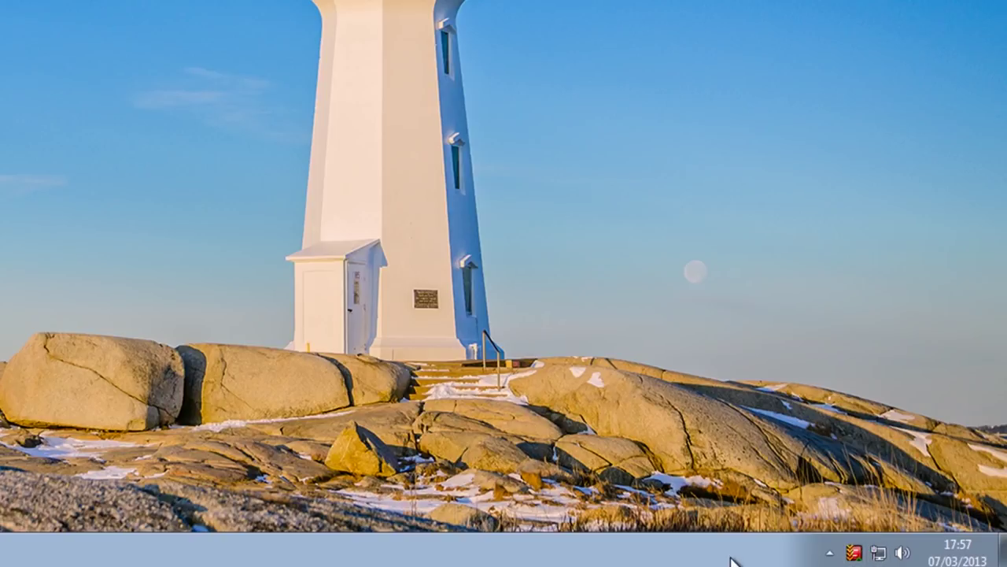
Show and dismiss the COMODO main window, and switch Game Mode on and off again.
click(855, 552)
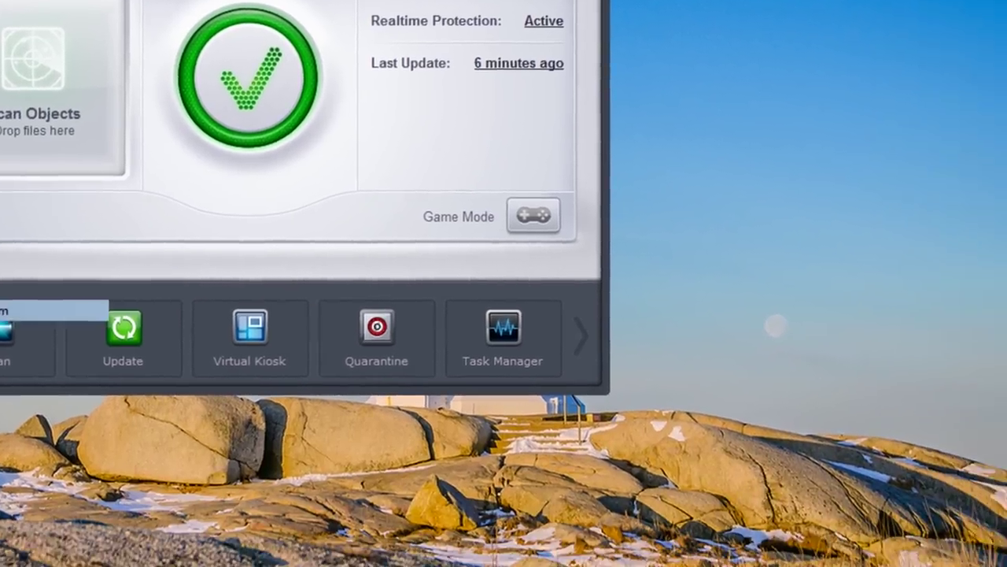
click(791, 33)
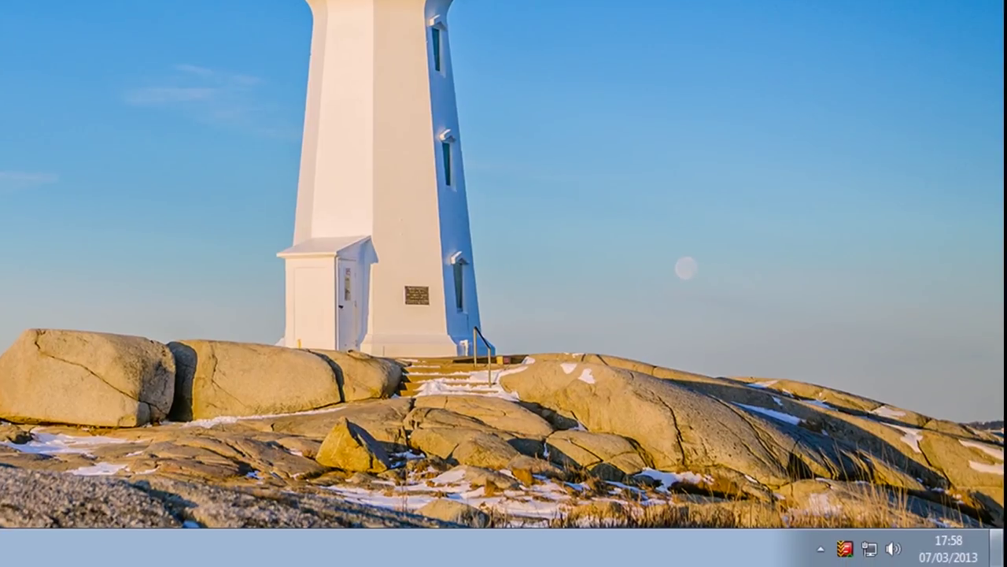
right_click(844, 548)
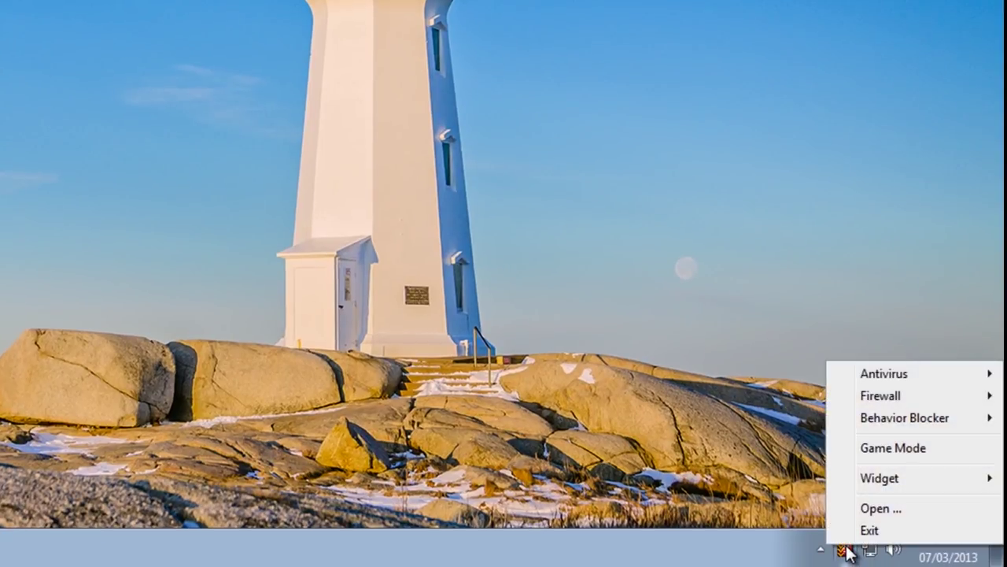
click(879, 448)
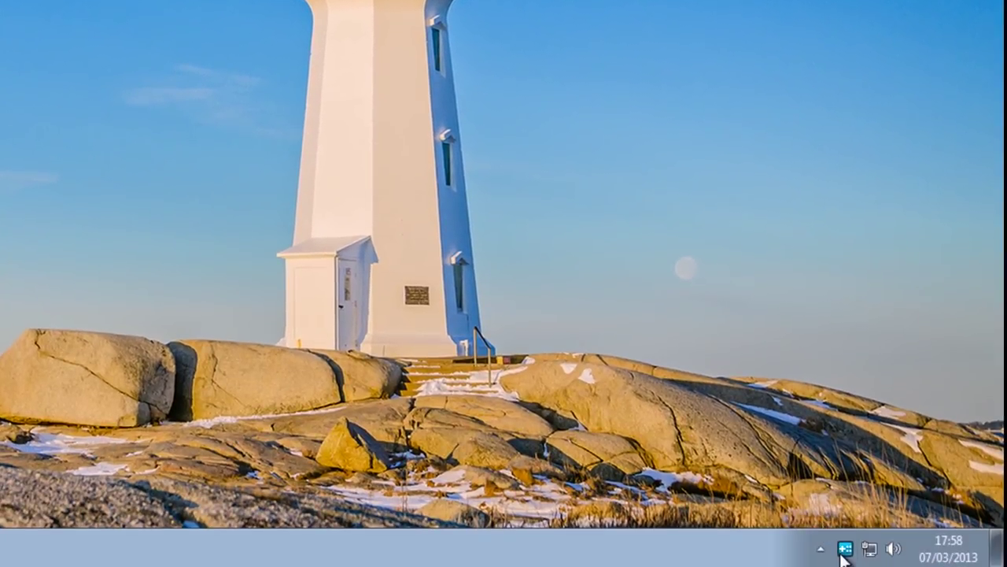
right_click(845, 548)
click(870, 448)
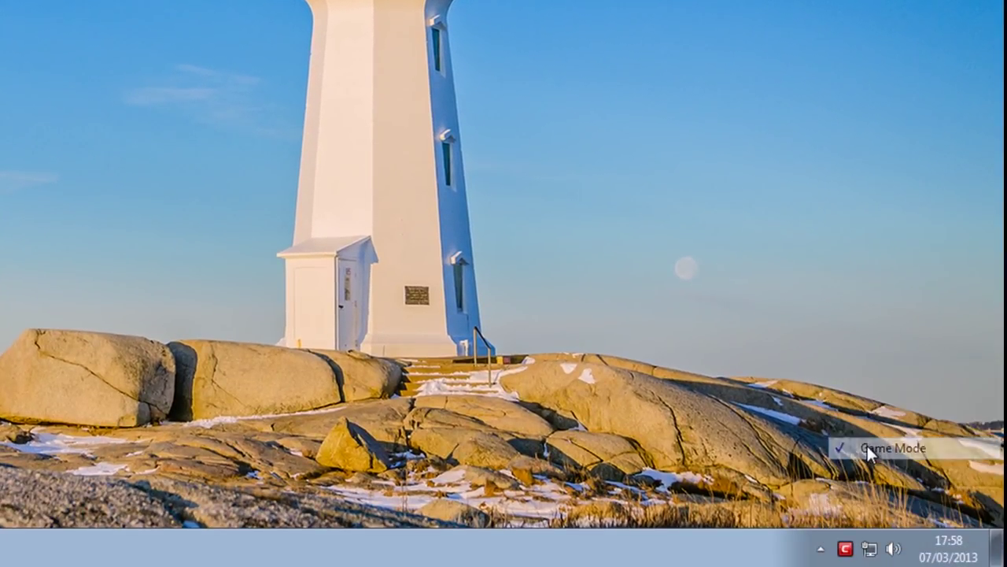
Review the Behavior Blocker, Antivirus, Firewall and Widget options of the COMODO notification icon, and open the main window.
mouse_move(856, 422)
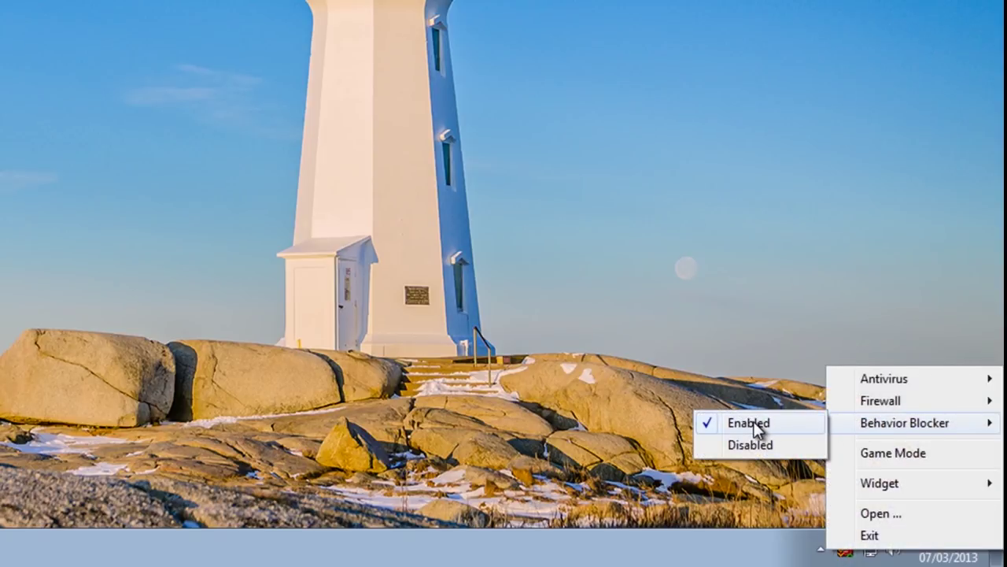
mouse_move(860, 402)
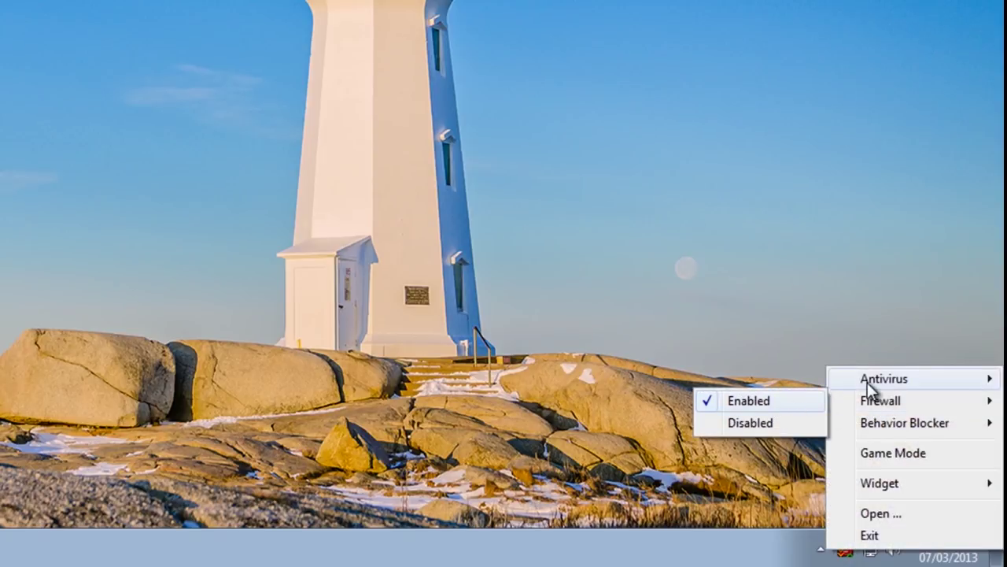
mouse_move(867, 382)
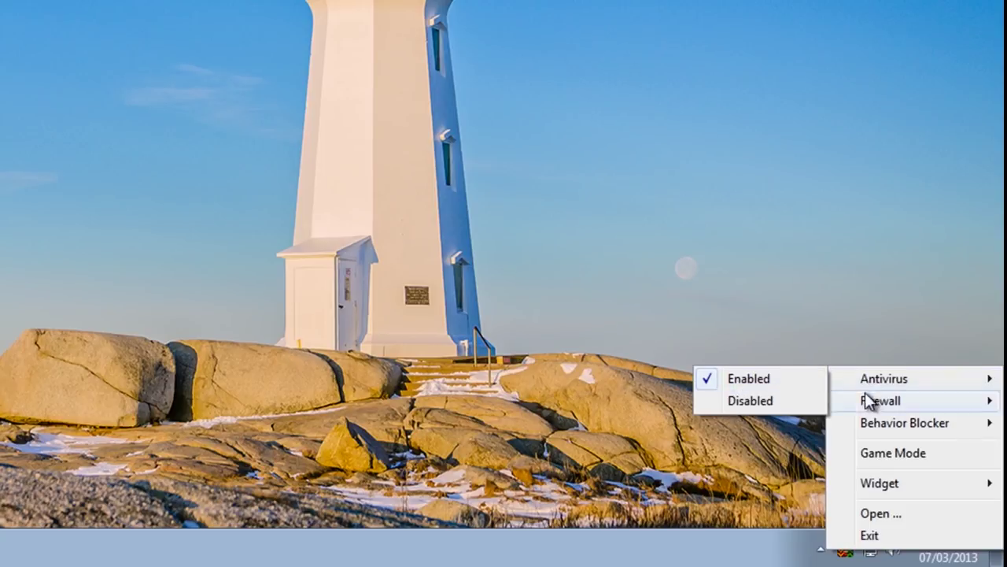
mouse_move(865, 486)
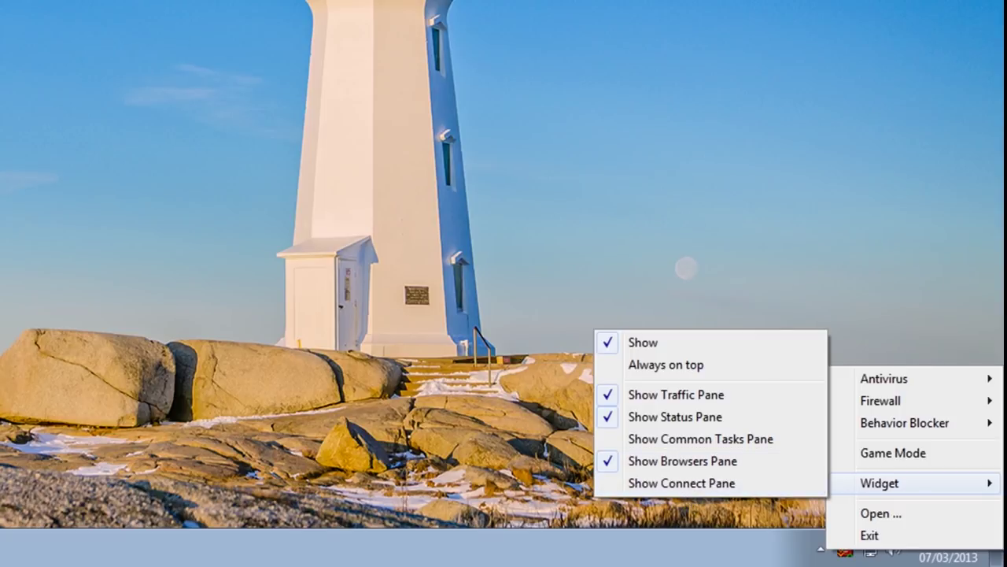
click(881, 513)
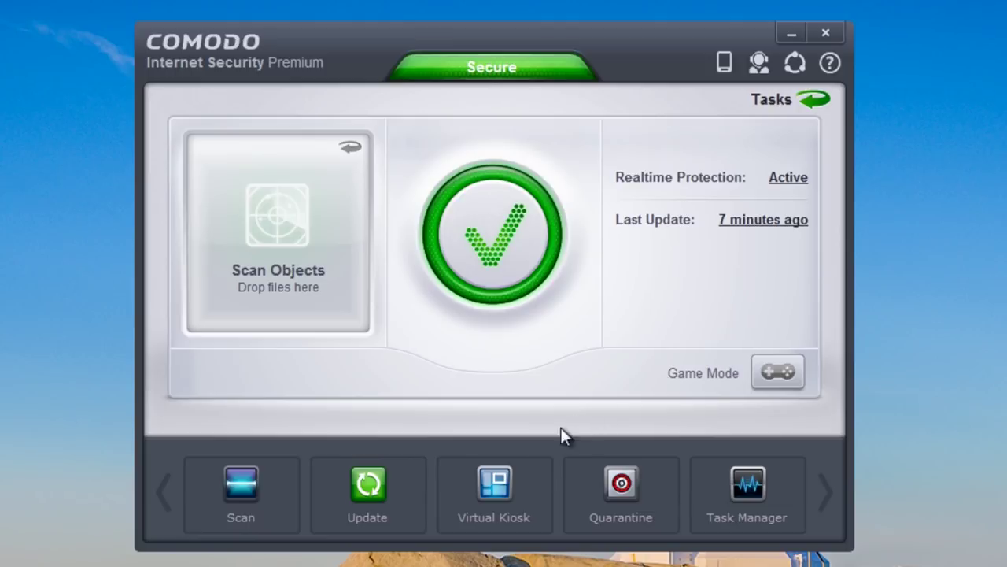
Look through the available scan types, including the folder, file and additional options of Custom Scan.
click(240, 484)
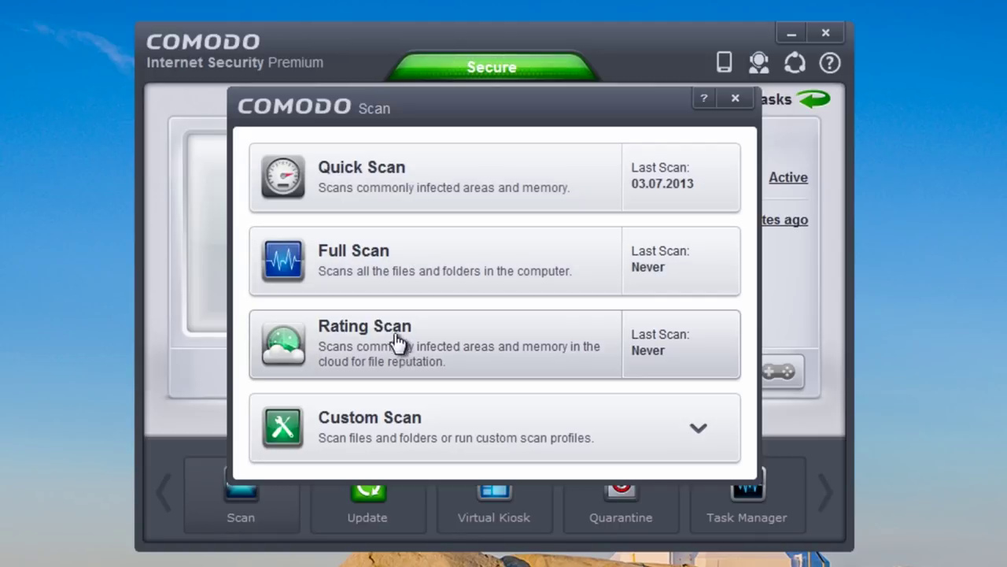
click(354, 441)
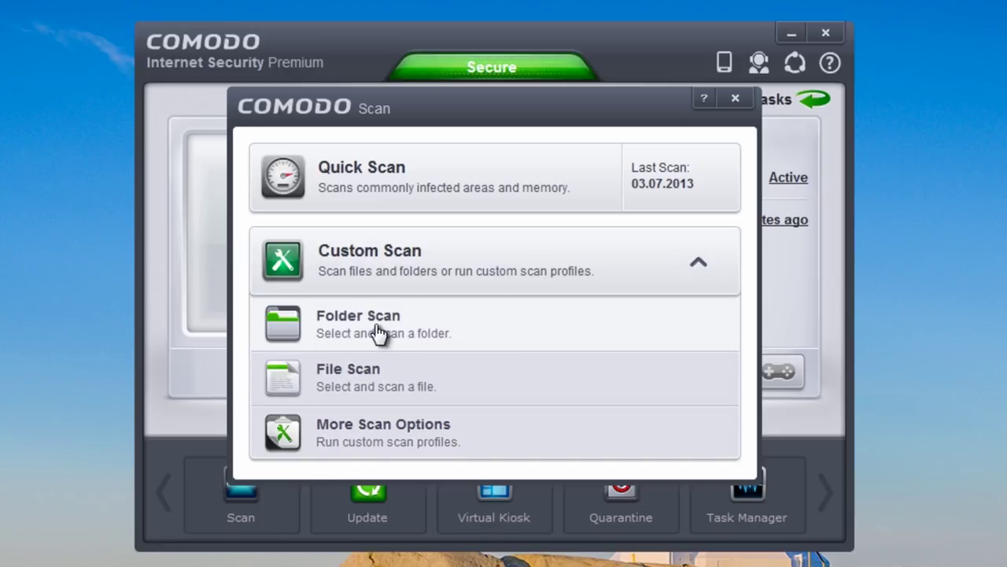
click(359, 443)
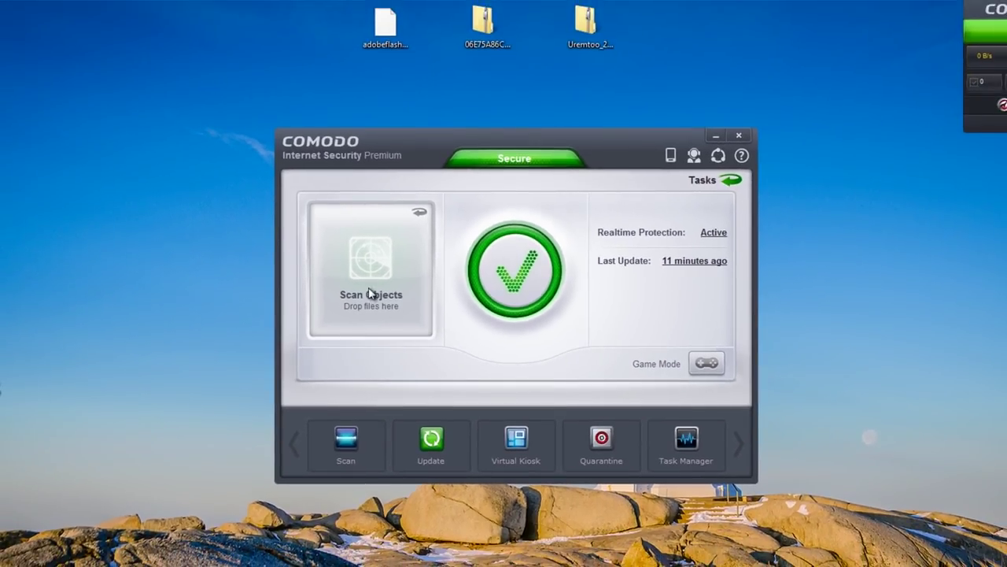
Scan the adobeflashplayerv10.2.152.32.rar file from the desktop using the Scan Objects area.
click(400, 32)
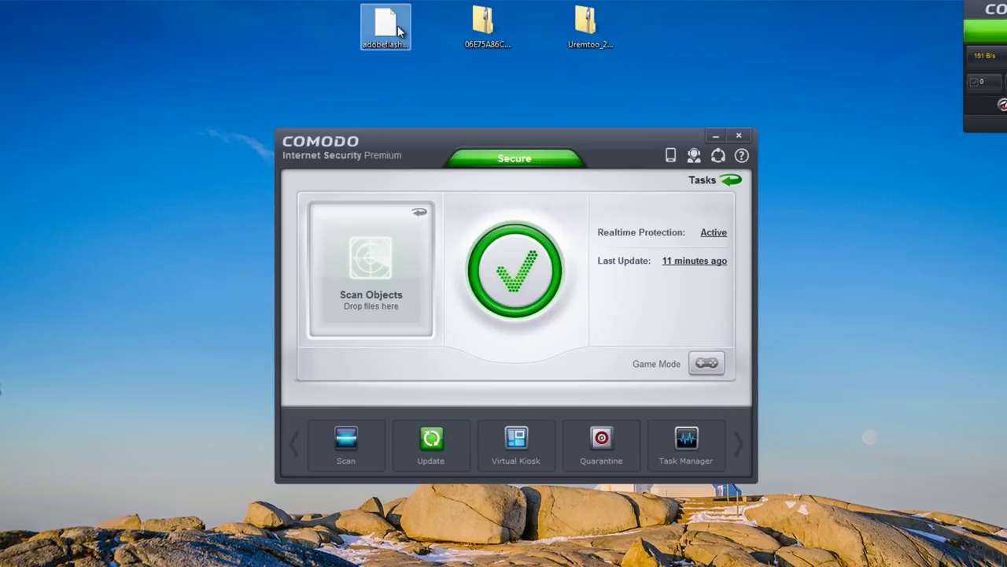
click(487, 28)
click(577, 36)
drag(385, 25, 366, 280)
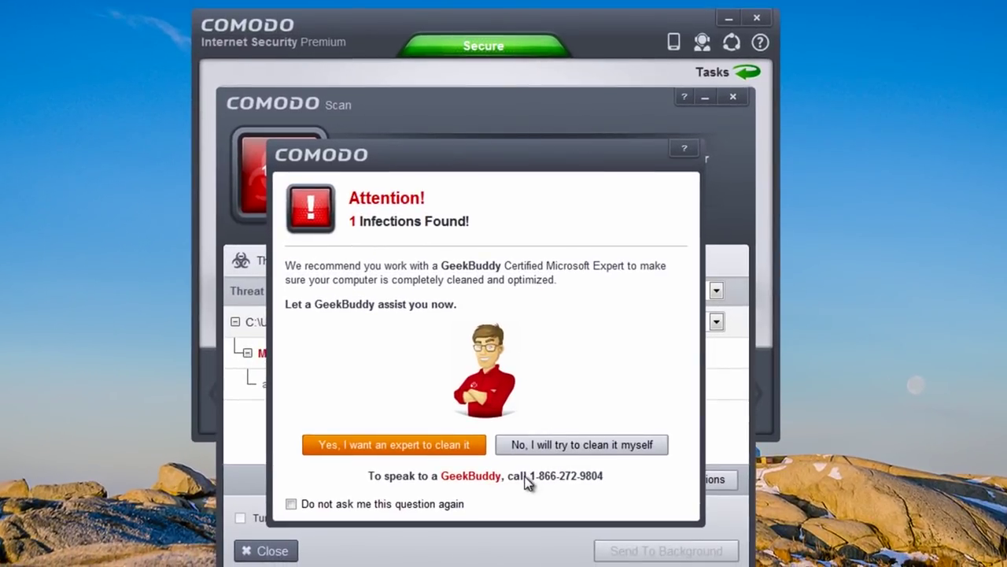
Decline the expert cleaning offer, apply the Clean action to the infected adobeflashplayer archive, and close the scan results.
click(579, 455)
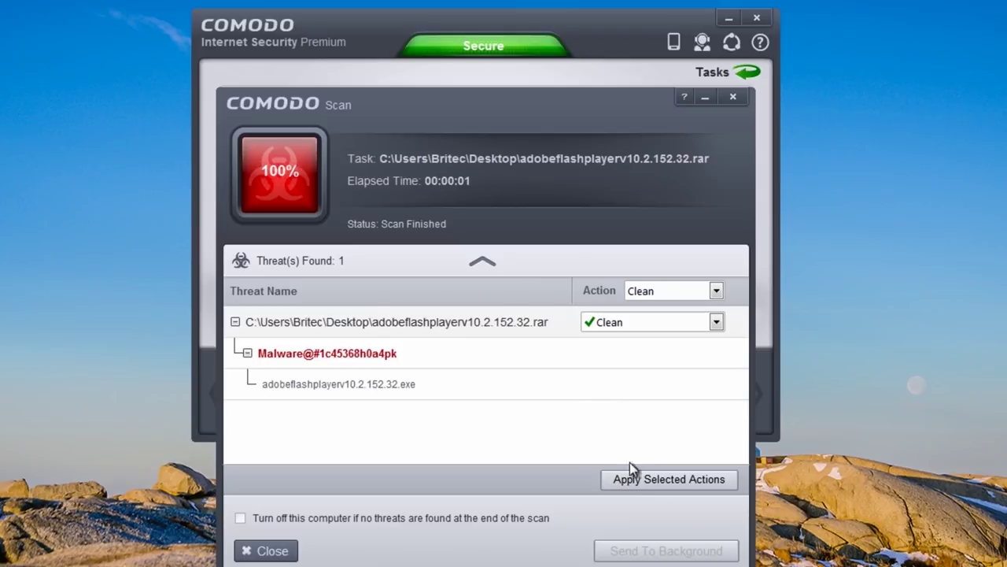
click(657, 485)
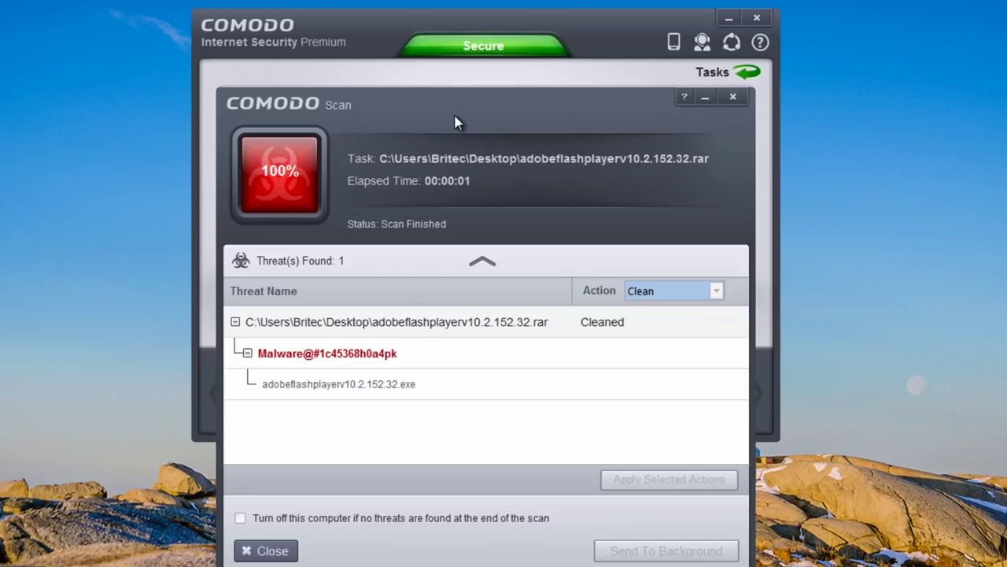
click(732, 98)
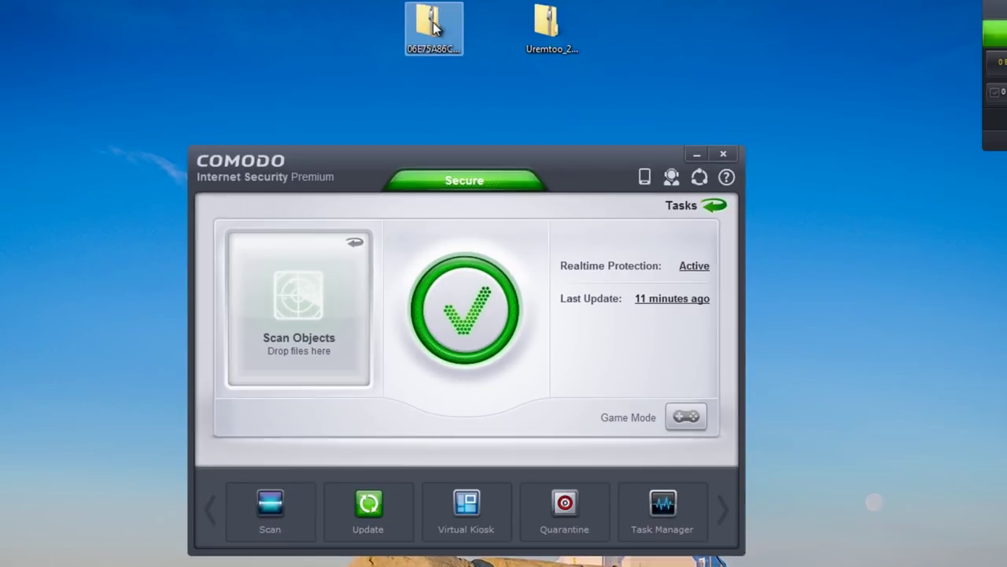
Extract the folder inside the 06E75A86C1585AC2000006E753A45FB4 archive to the desktop, entering the archive password.
double_click(431, 25)
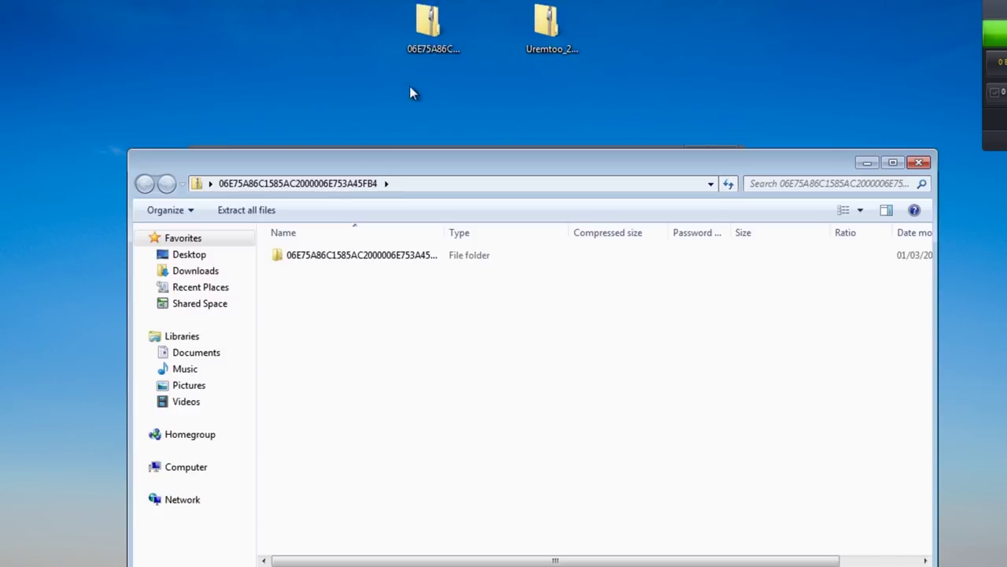
drag(400, 170, 792, 252)
drag(747, 348, 322, 88)
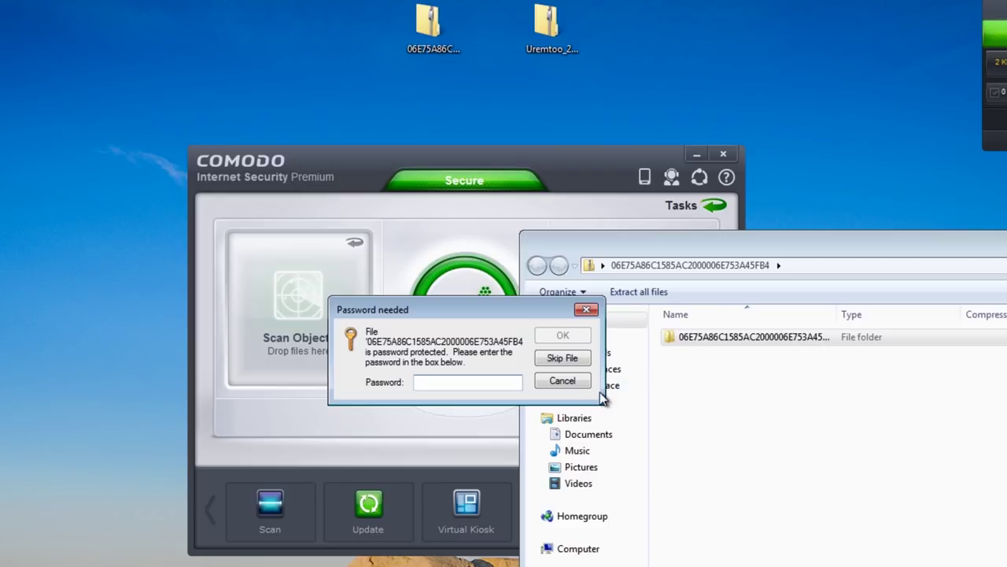
text(infected)
key(Return)
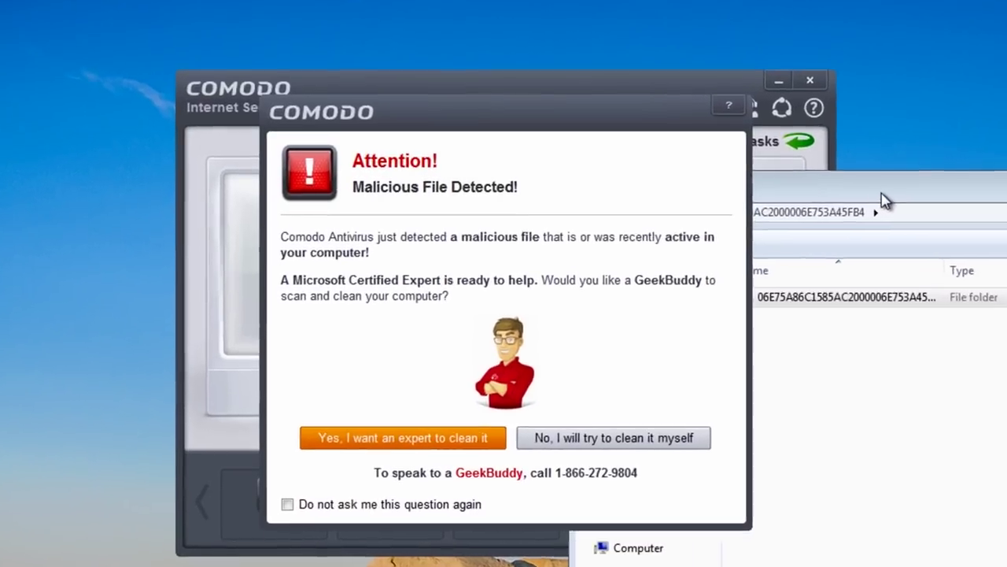
Decline GeekBuddy's help with the malicious file, and check the contents of the extracted 06E75A86C1585AC2000006E753A45FB4 folder before closing it.
click(787, 235)
drag(946, 136, 414, 81)
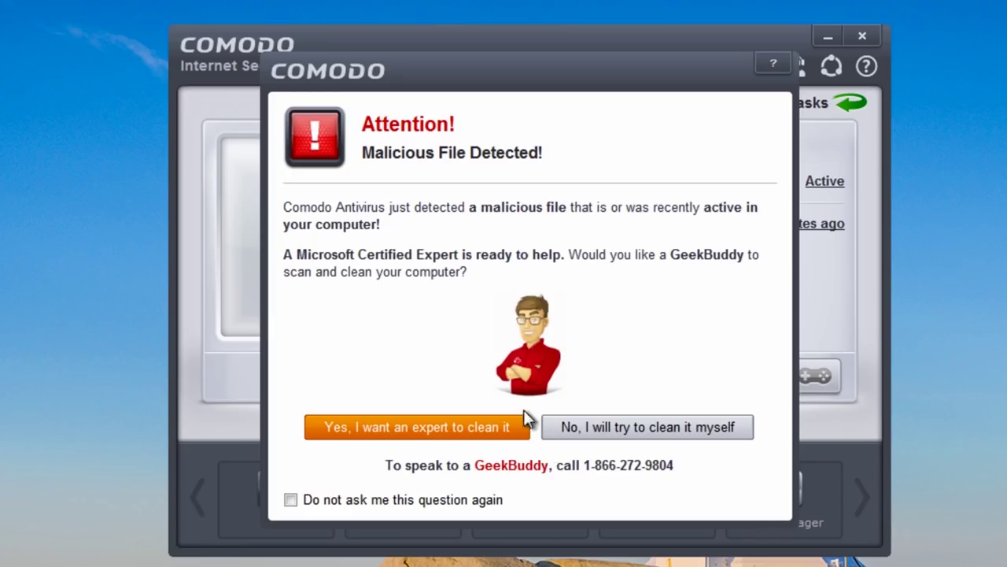
click(639, 432)
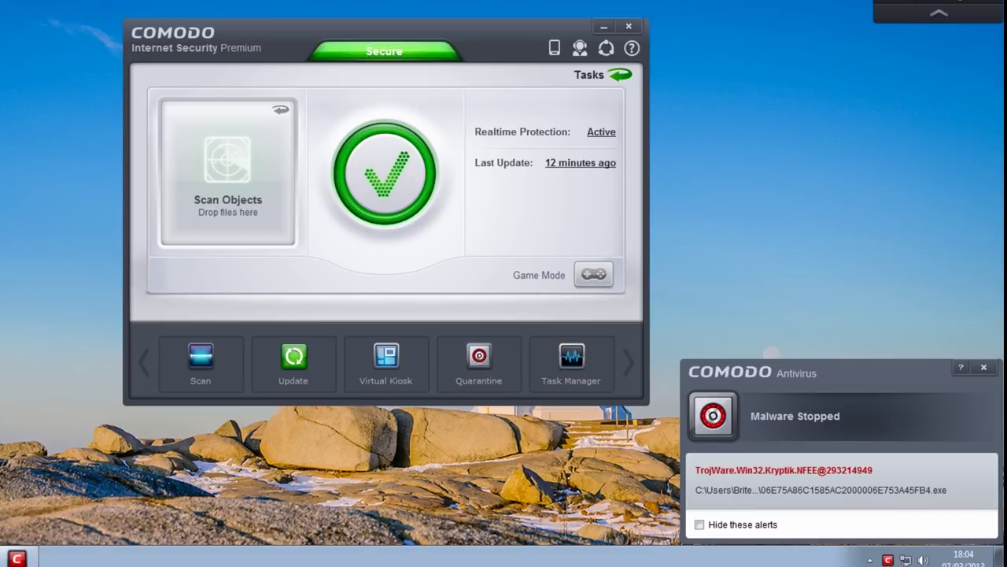
click(799, 476)
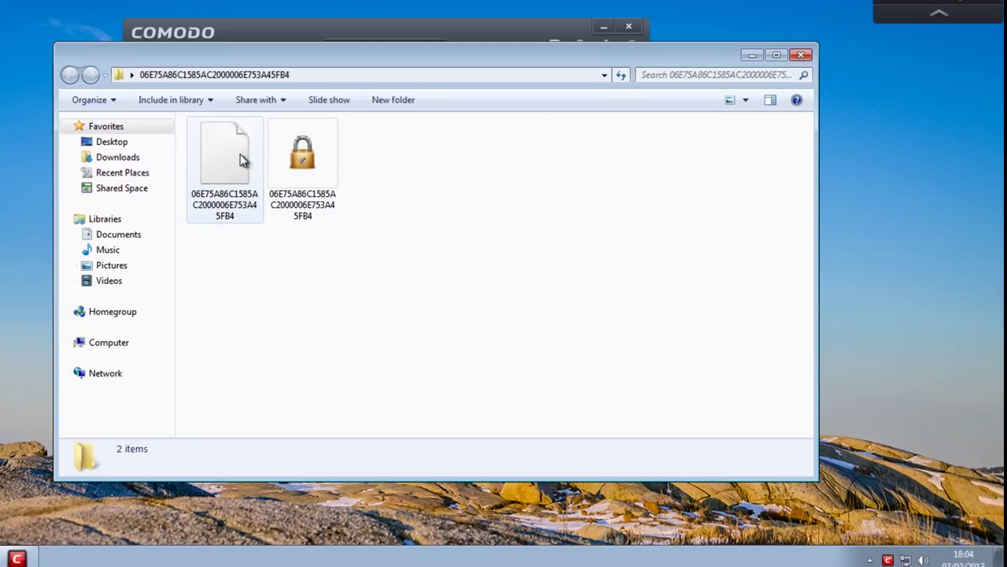
click(800, 55)
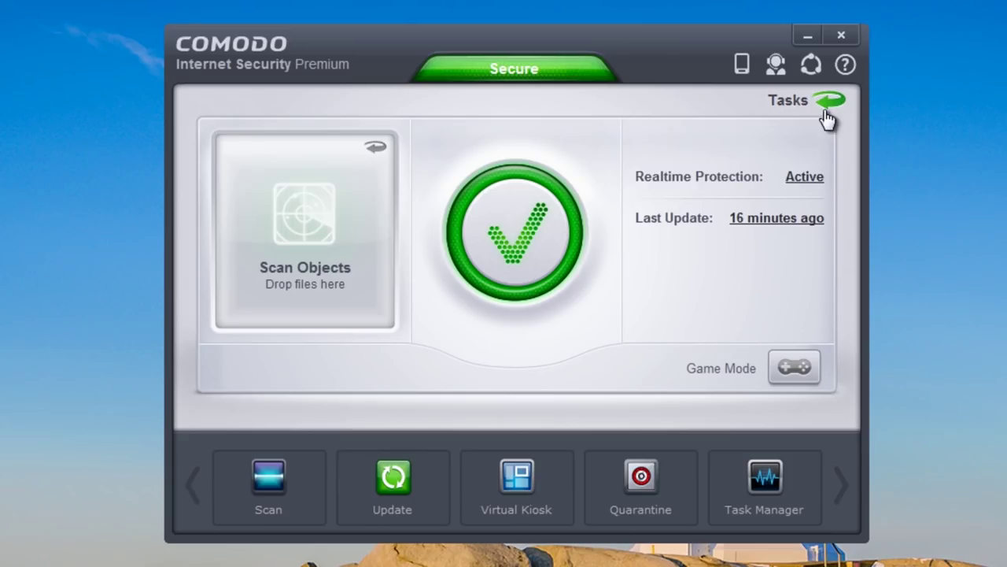
Run the mbam application from the Malwarebytes' Anti-Malware folder virtually in the sandbox and start a quick scan.
click(619, 75)
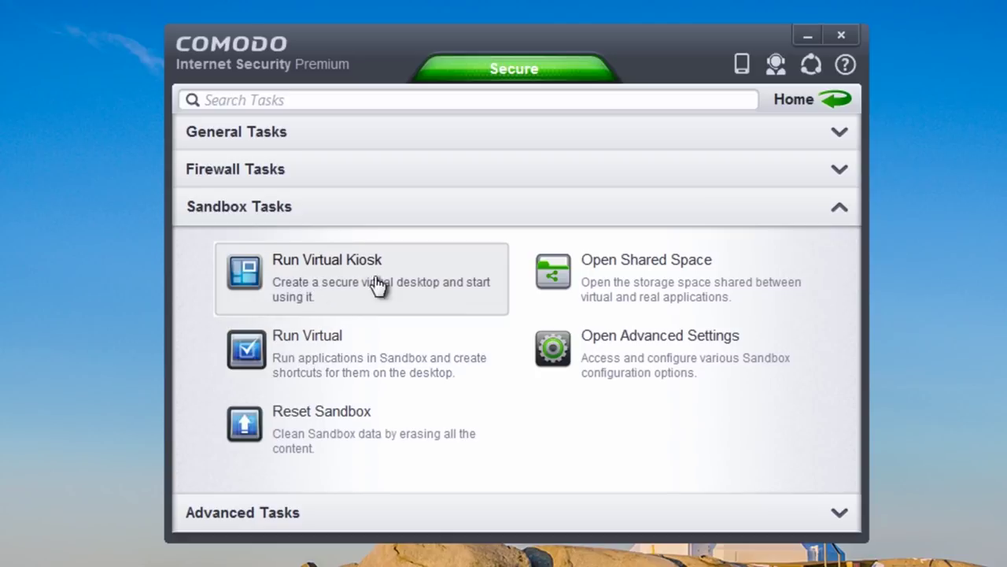
click(305, 368)
click(447, 340)
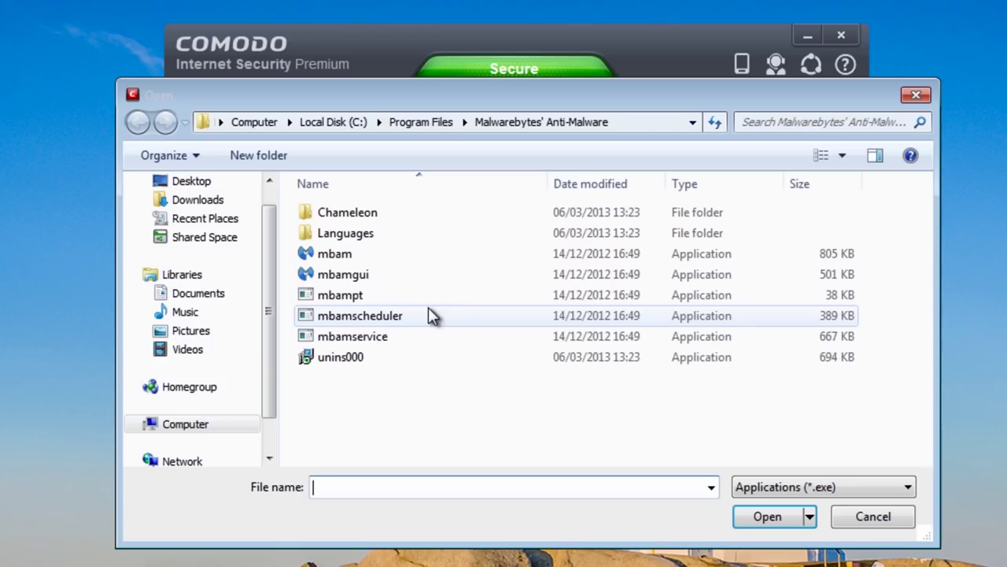
click(326, 255)
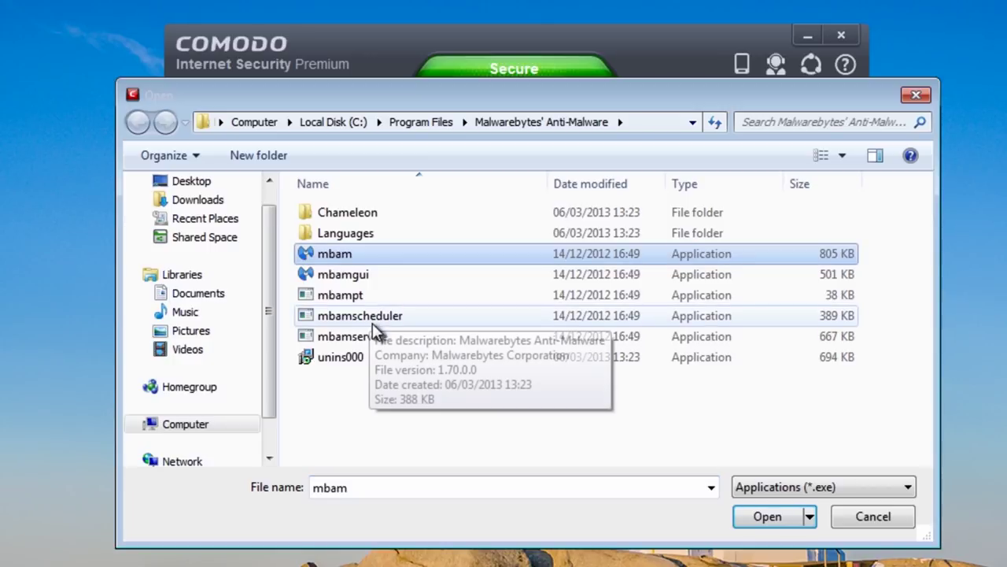
click(759, 516)
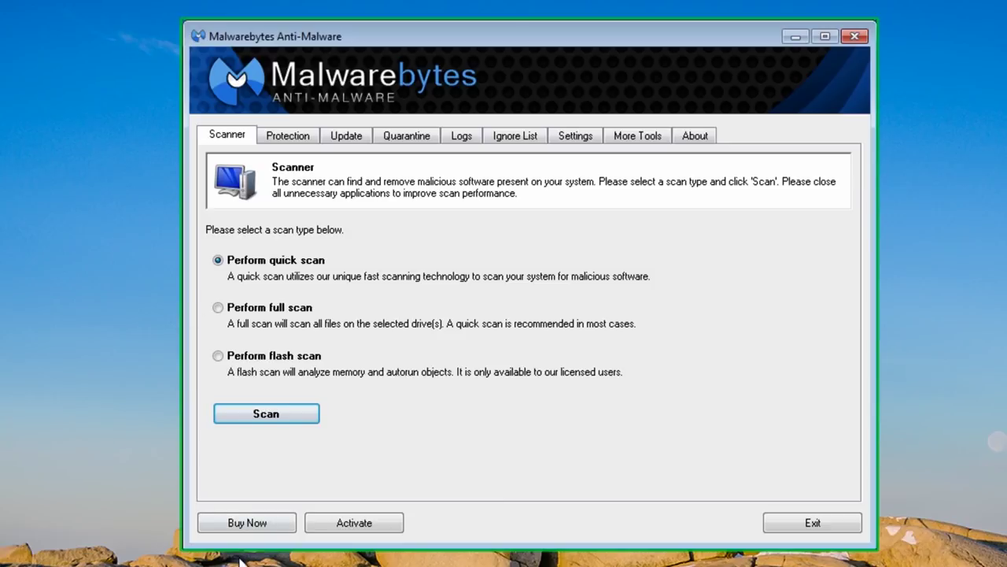
click(278, 415)
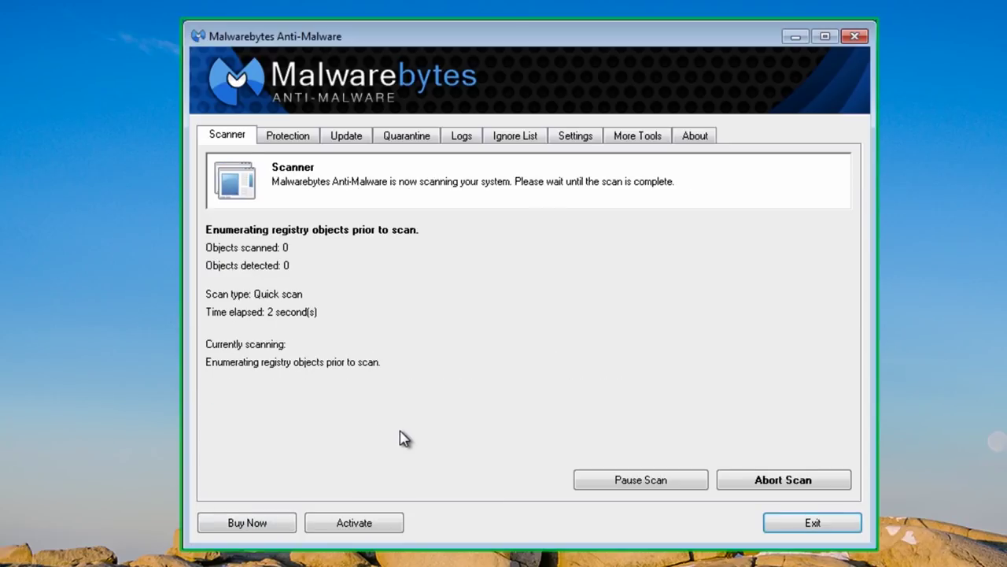
Exit Malwarebytes Anti-Malware while its quick scan is running and confirm the exit.
click(842, 531)
click(592, 340)
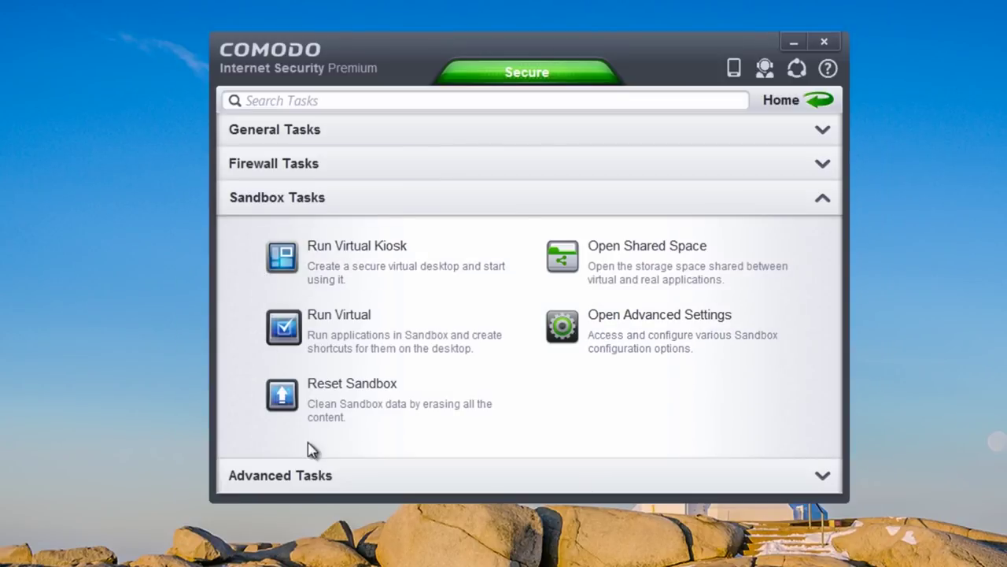
Launch COMODO Cleaning Essentials from the advanced tasks and start a Smart Scan.
click(268, 481)
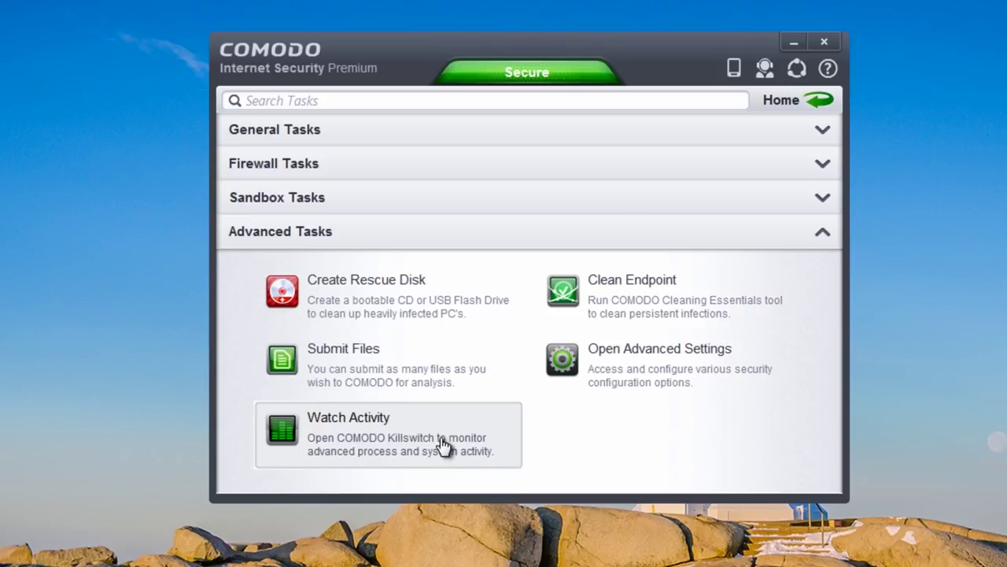
click(629, 285)
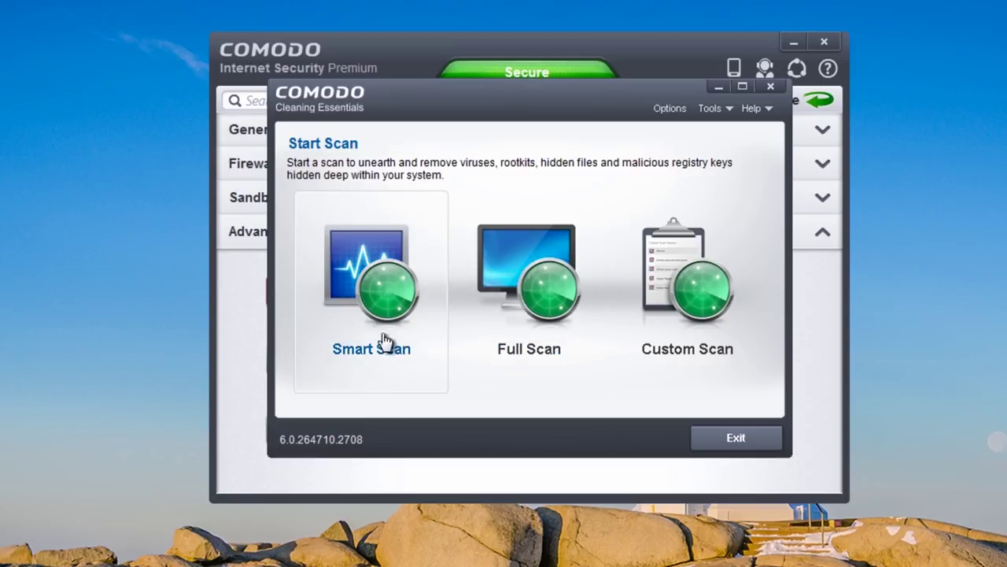
click(358, 323)
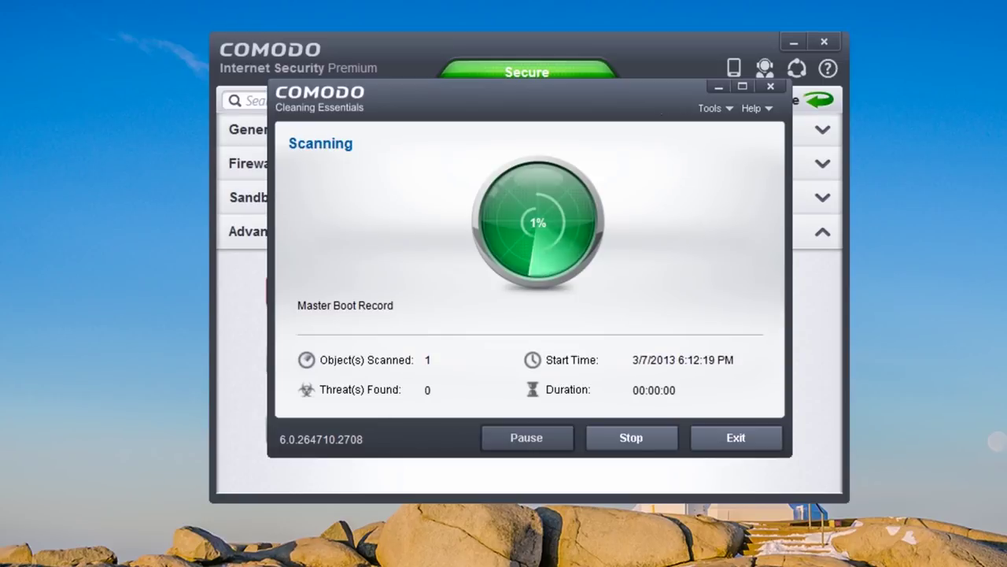
Exit Cleaning Essentials during the Smart Scan, confirming the exit, and close the COMODO Internet Security window.
click(731, 443)
click(535, 319)
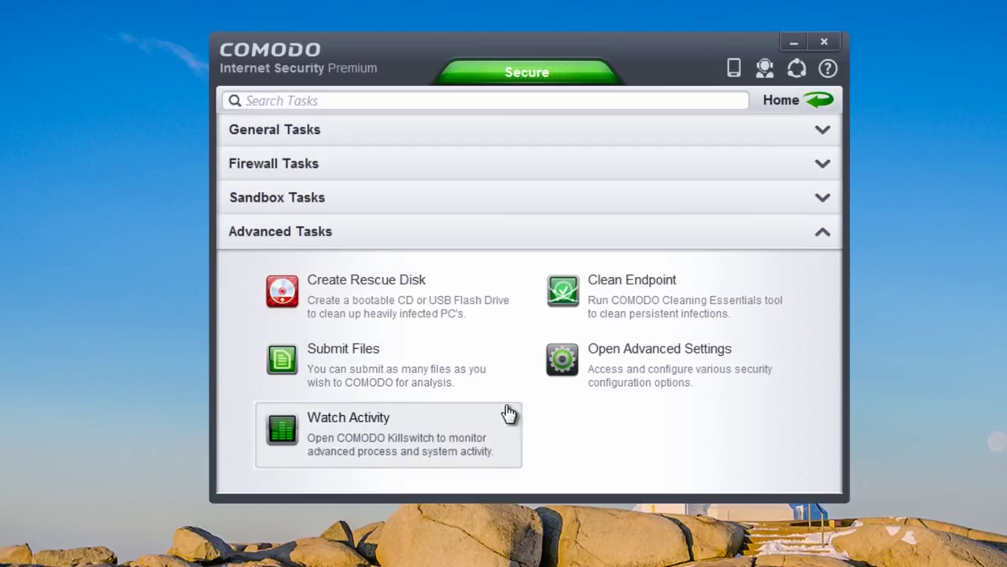
click(822, 45)
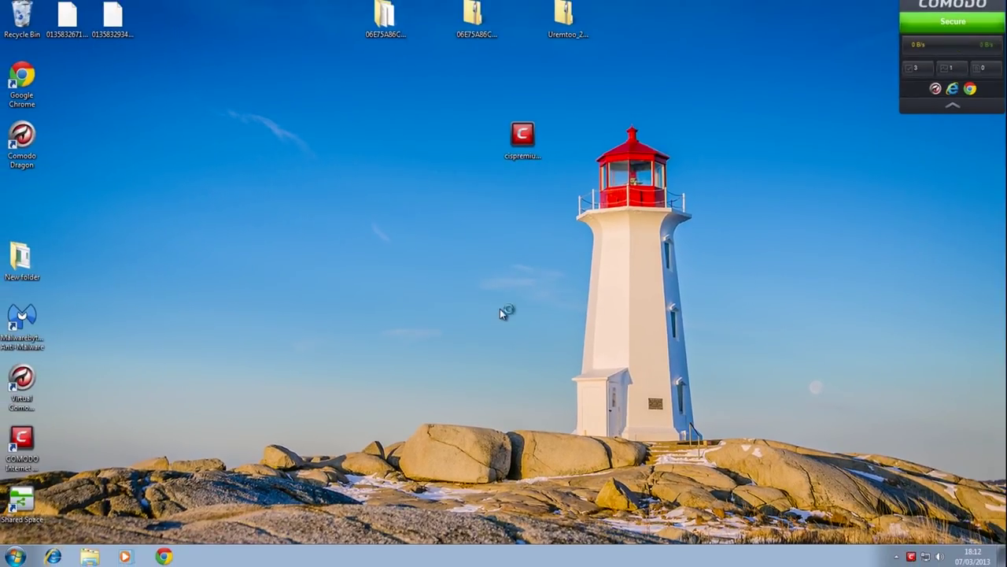